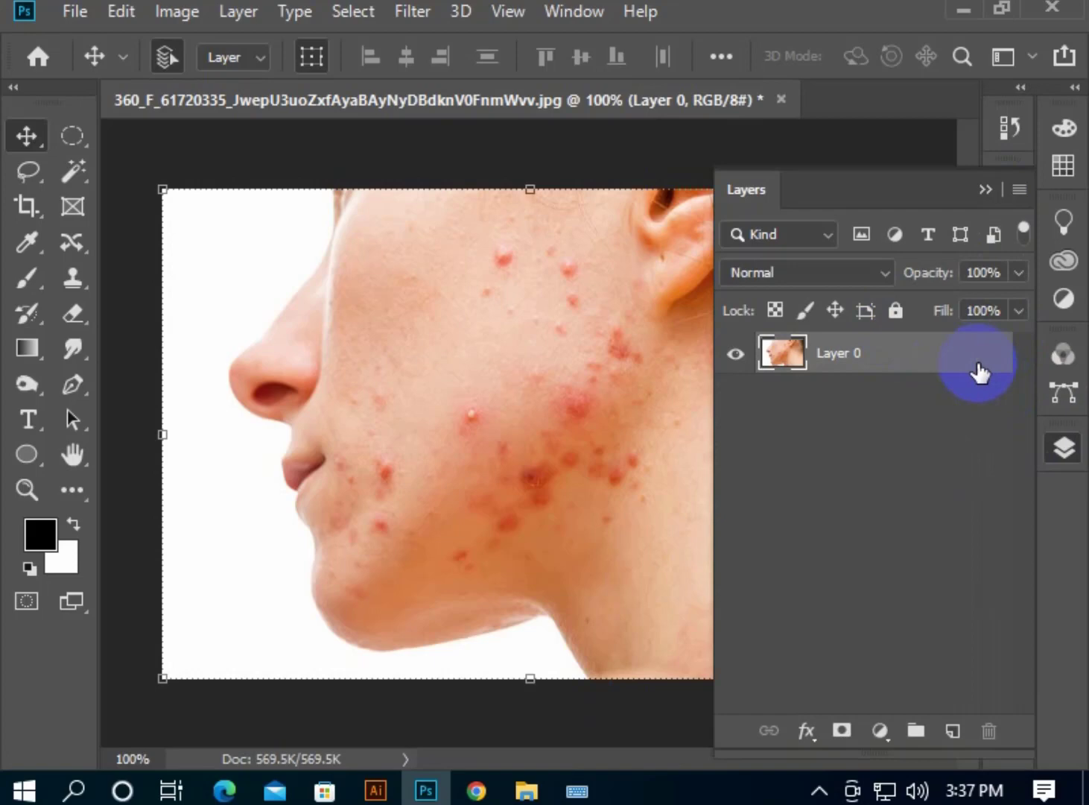
- Put away the layer list and display the photo's colour channels
click(980, 190)
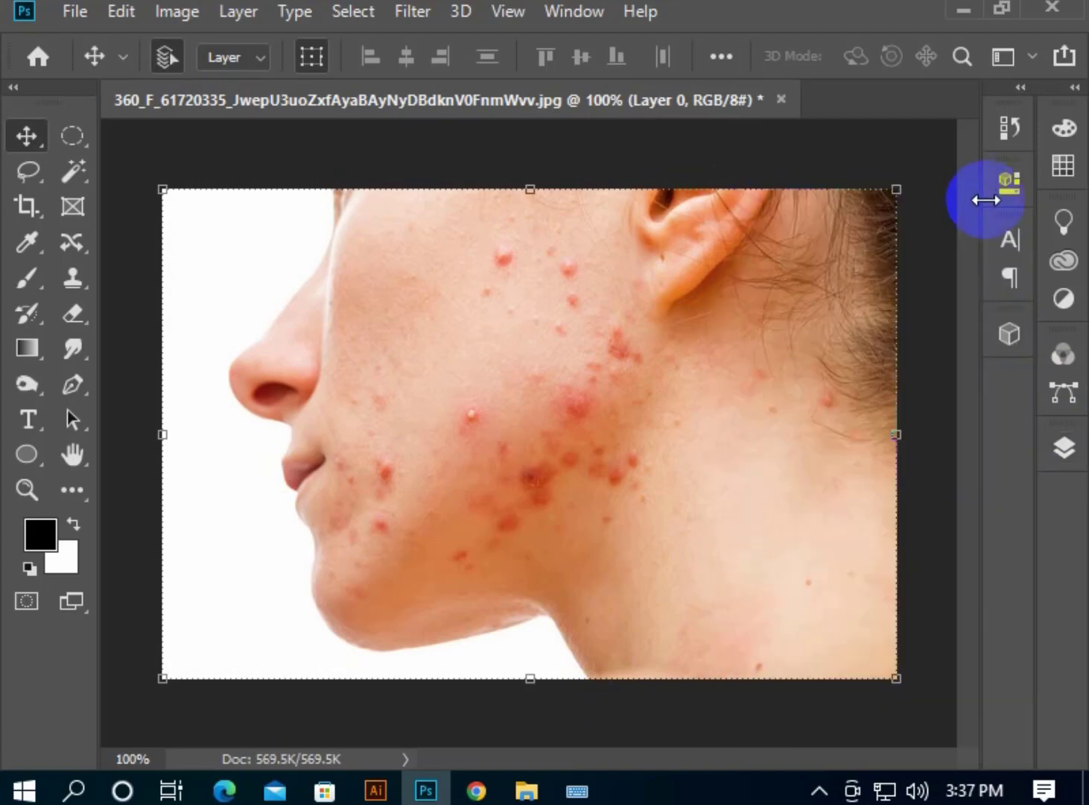
click(1063, 355)
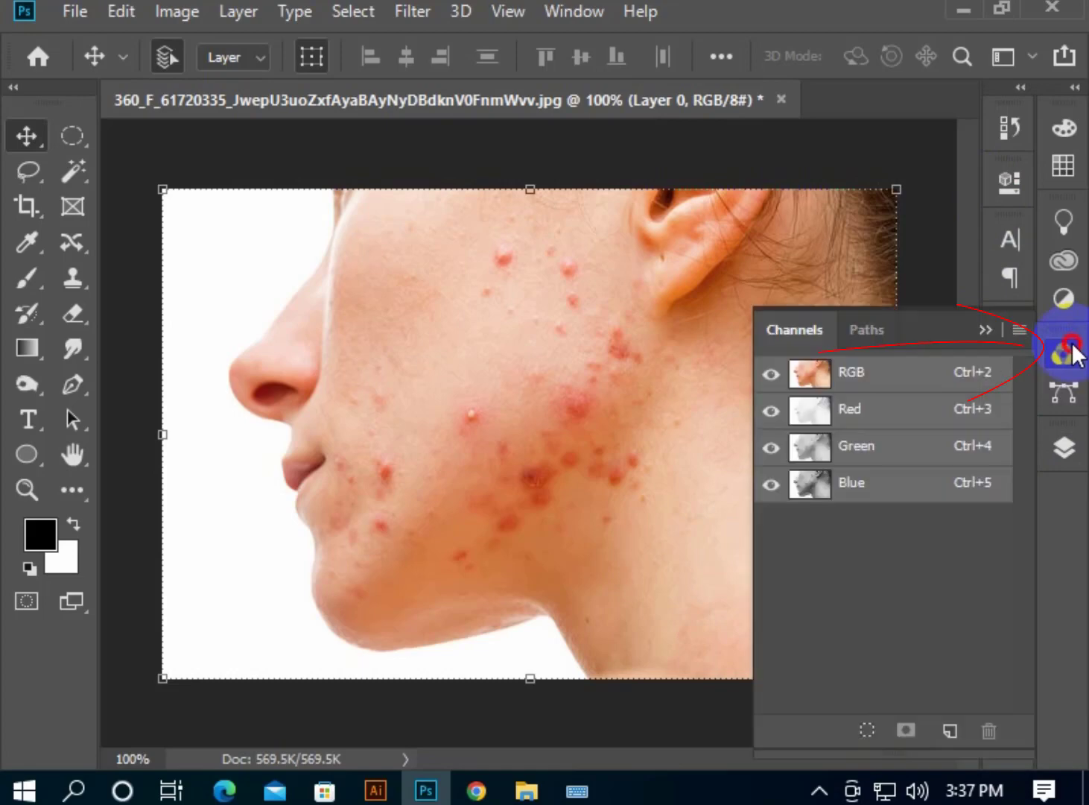
click(1066, 353)
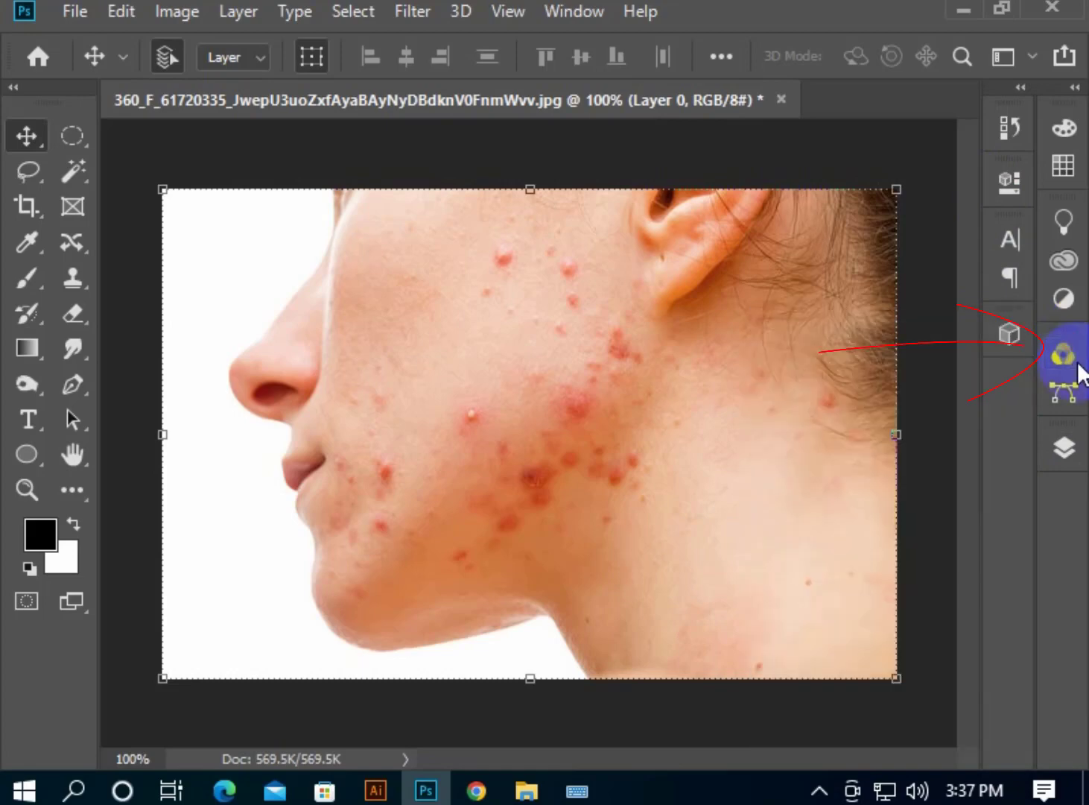
click(579, 16)
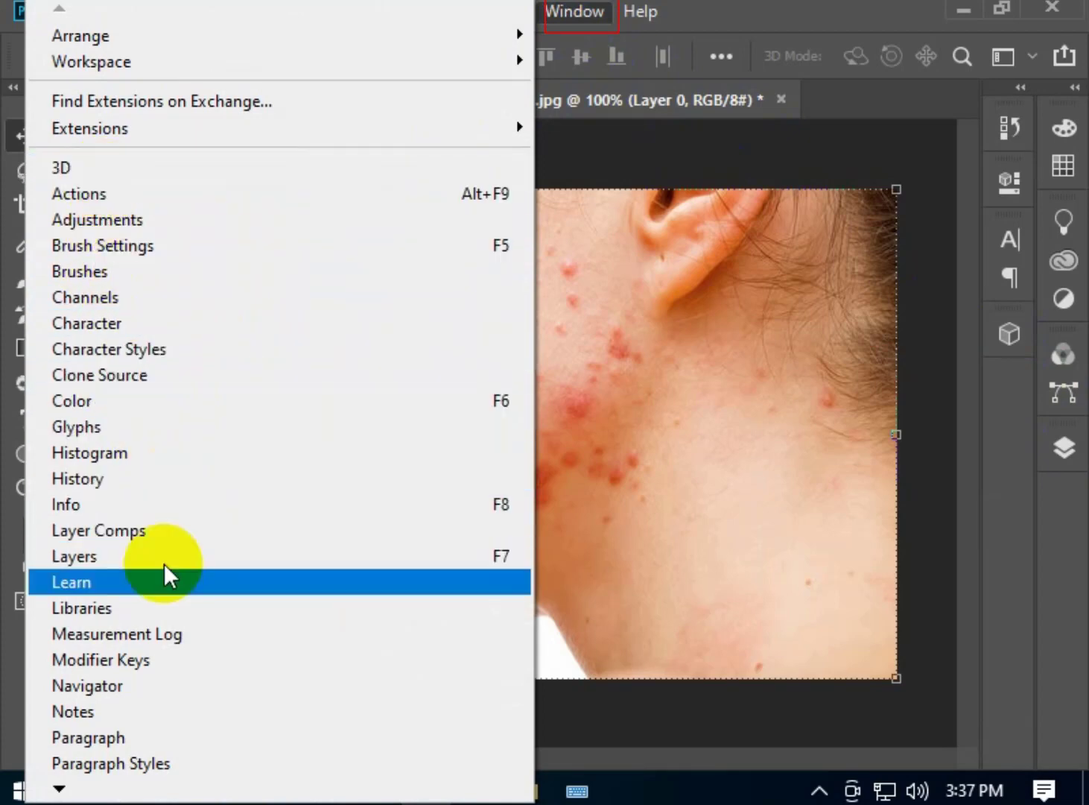
click(250, 298)
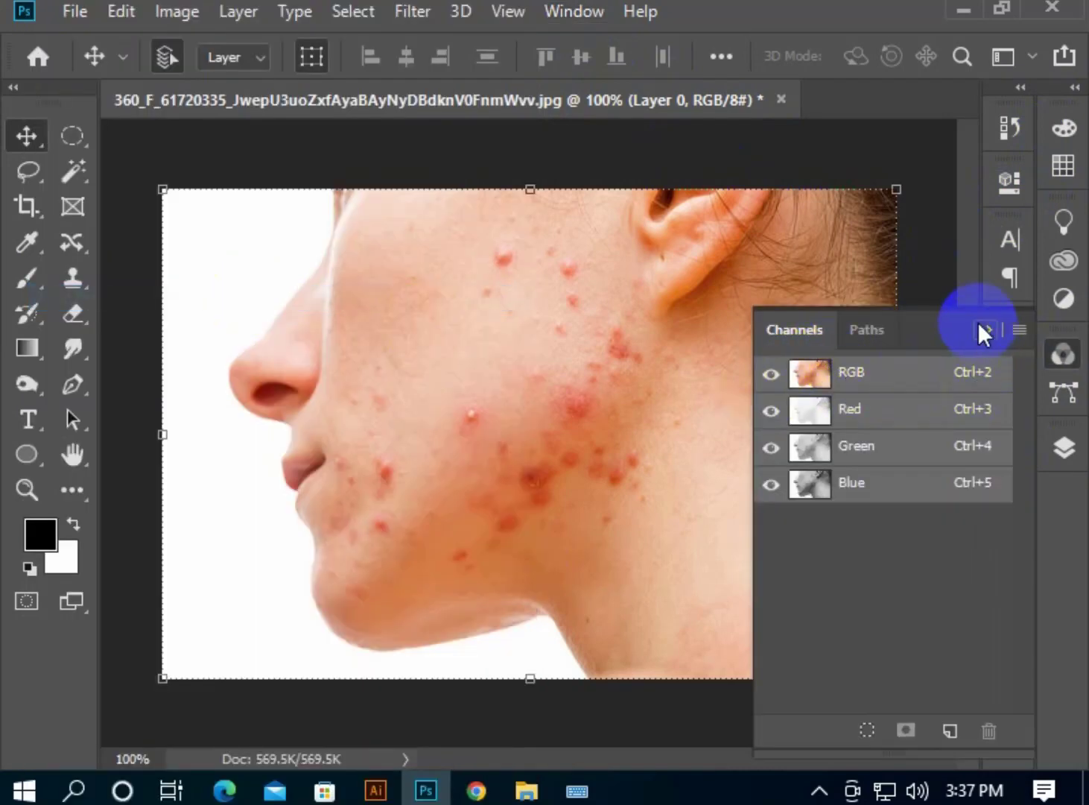
- Compare the Red, Green and Blue channels one at a time to judge how strongly each shows the skin blemishes
click(851, 411)
click(850, 462)
click(851, 484)
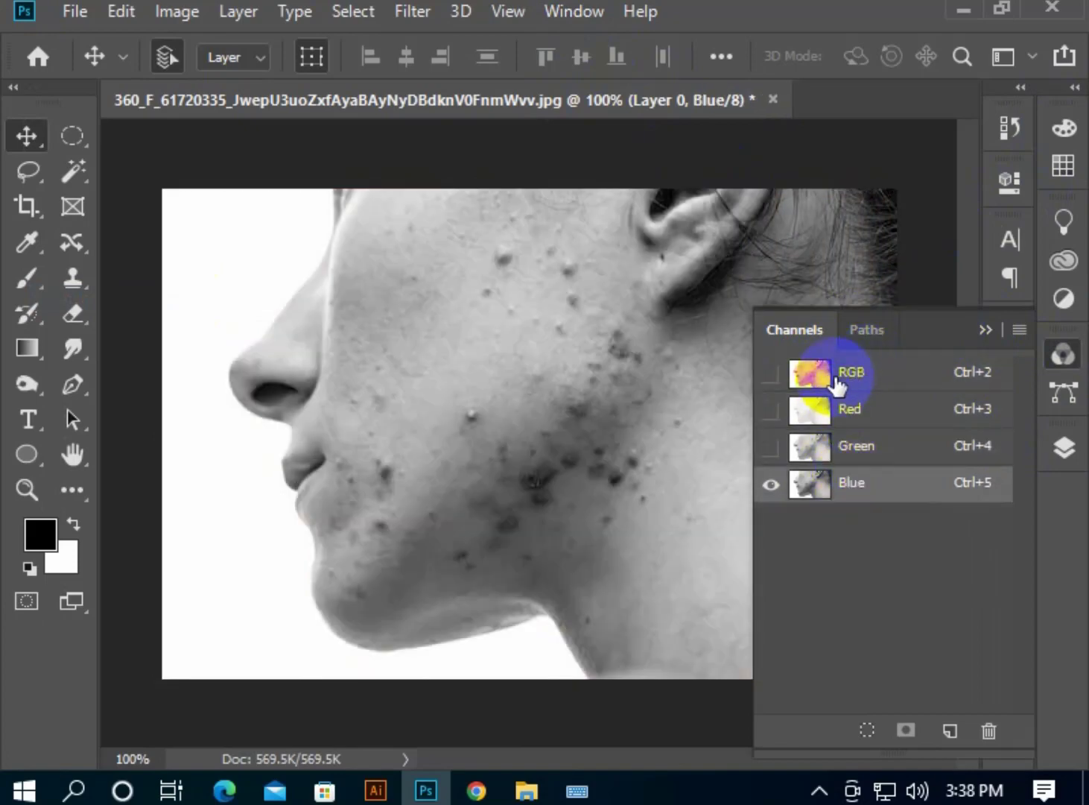
click(877, 446)
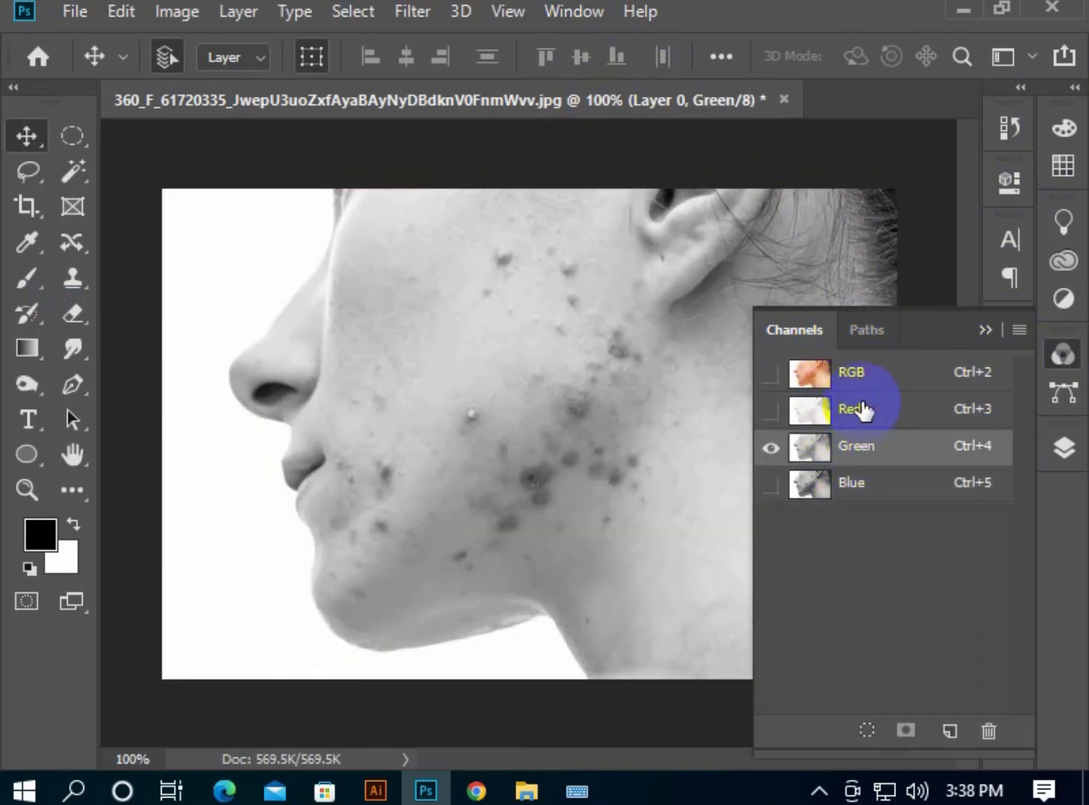
click(857, 409)
click(888, 462)
click(887, 484)
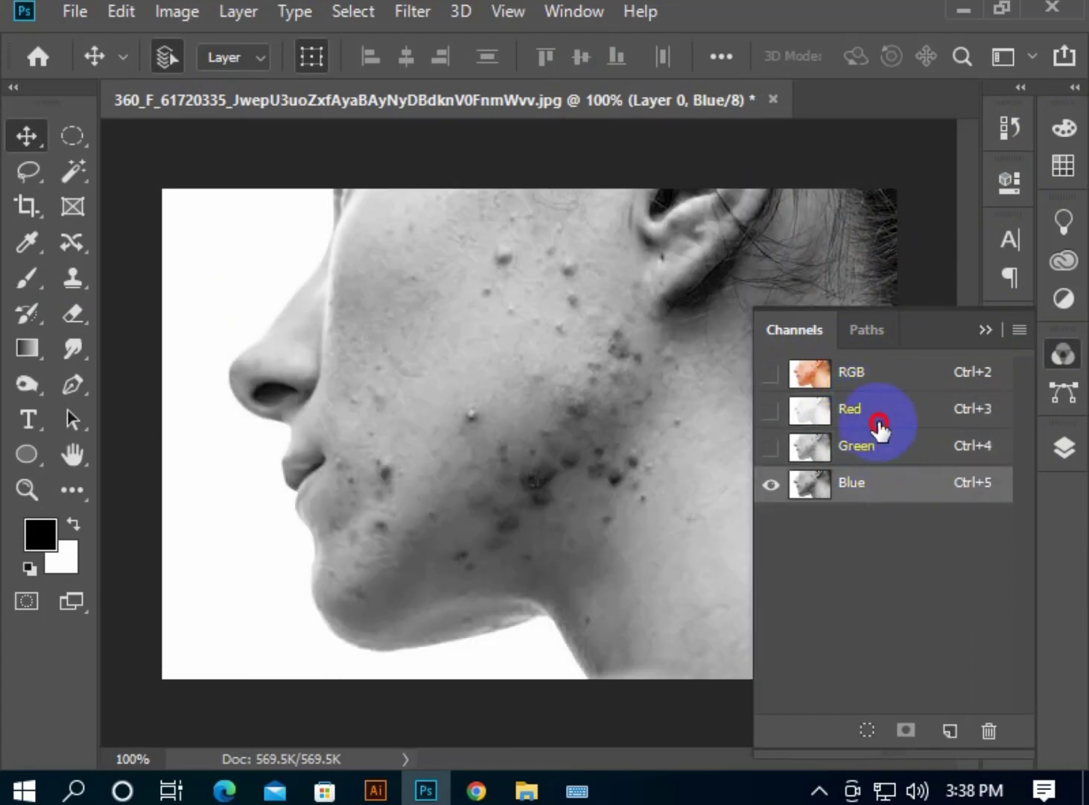
click(881, 428)
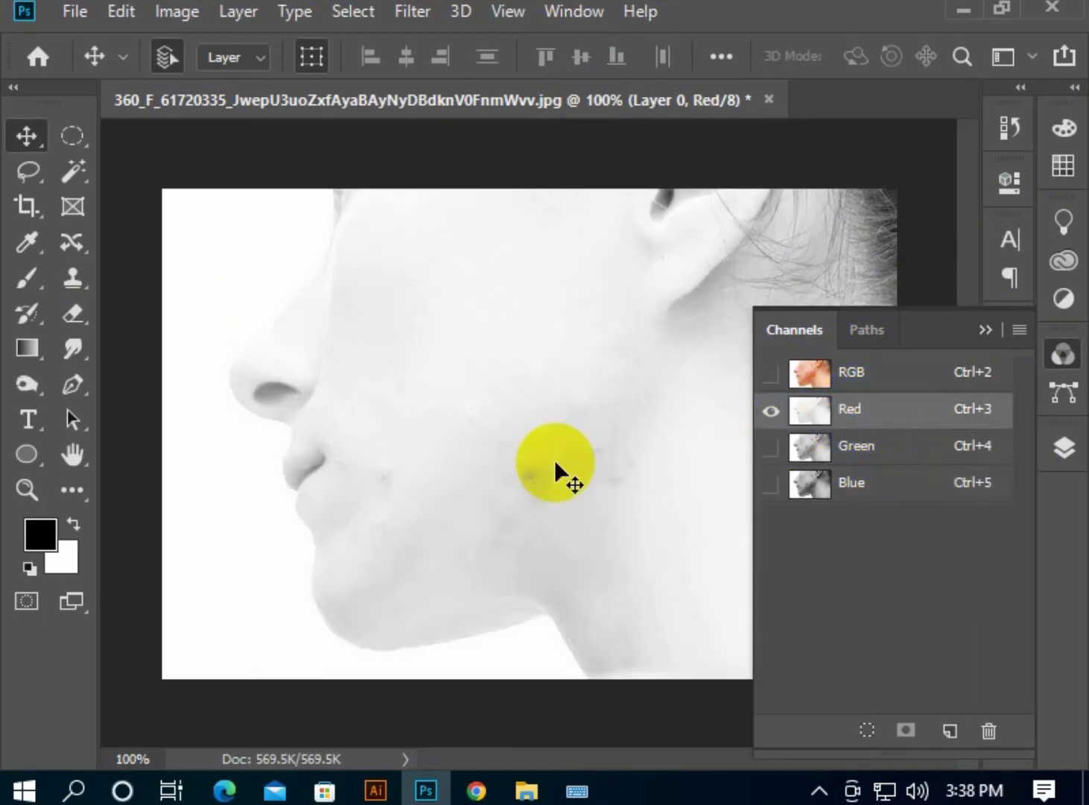
click(891, 452)
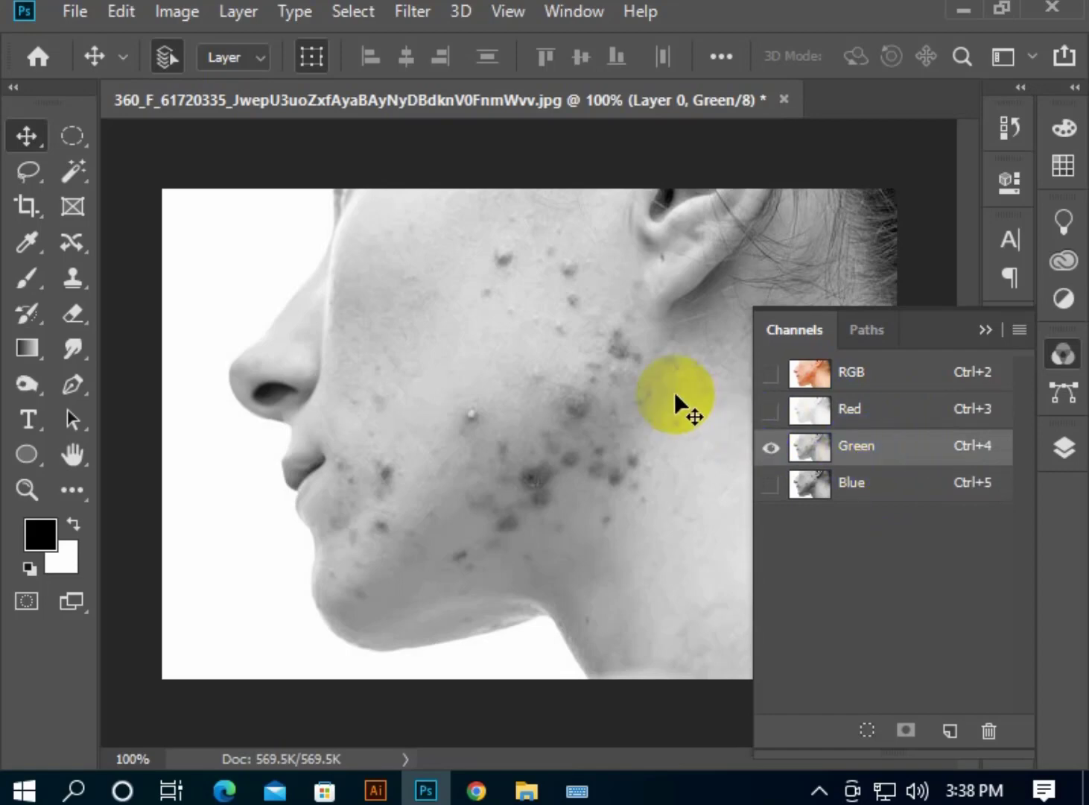
- Duplicate the Blue channel
click(871, 478)
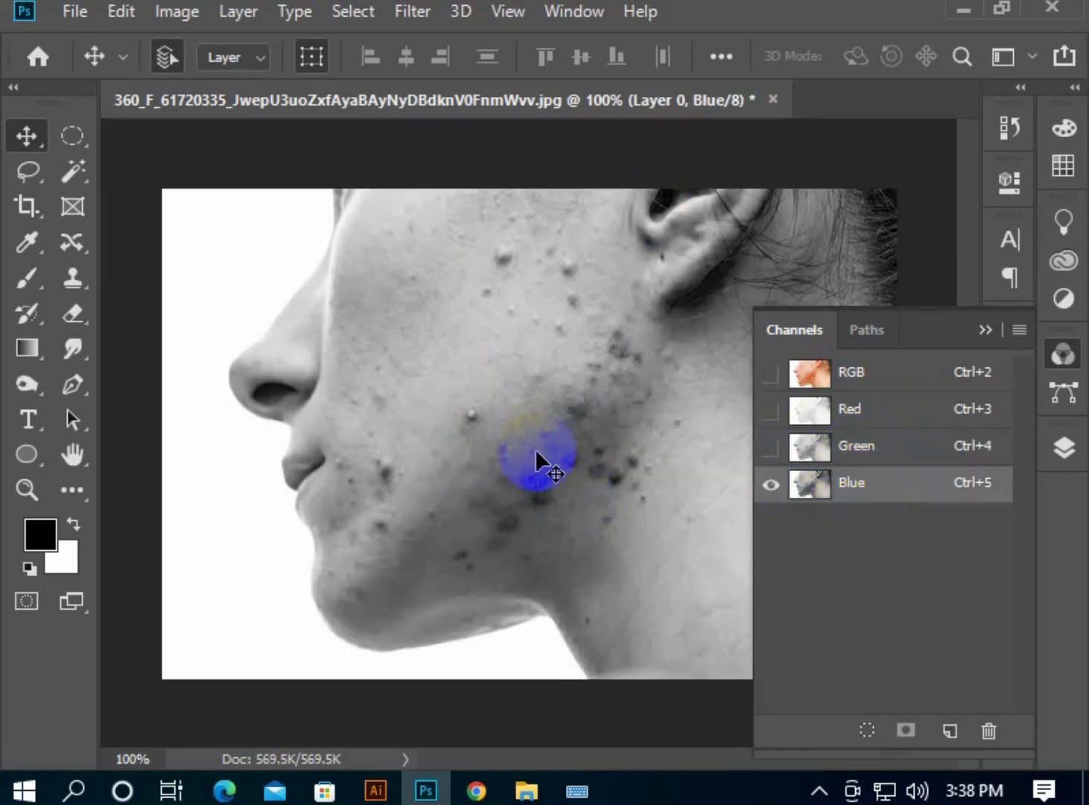
drag(874, 486, 926, 557)
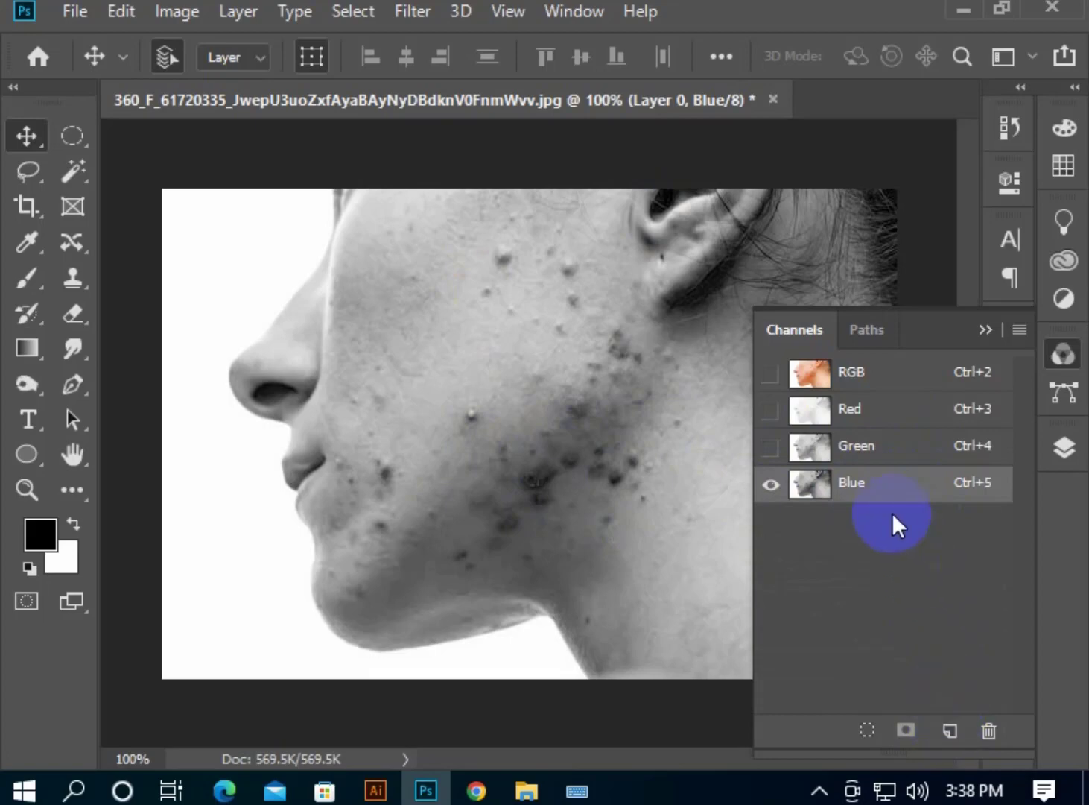
drag(895, 488, 950, 726)
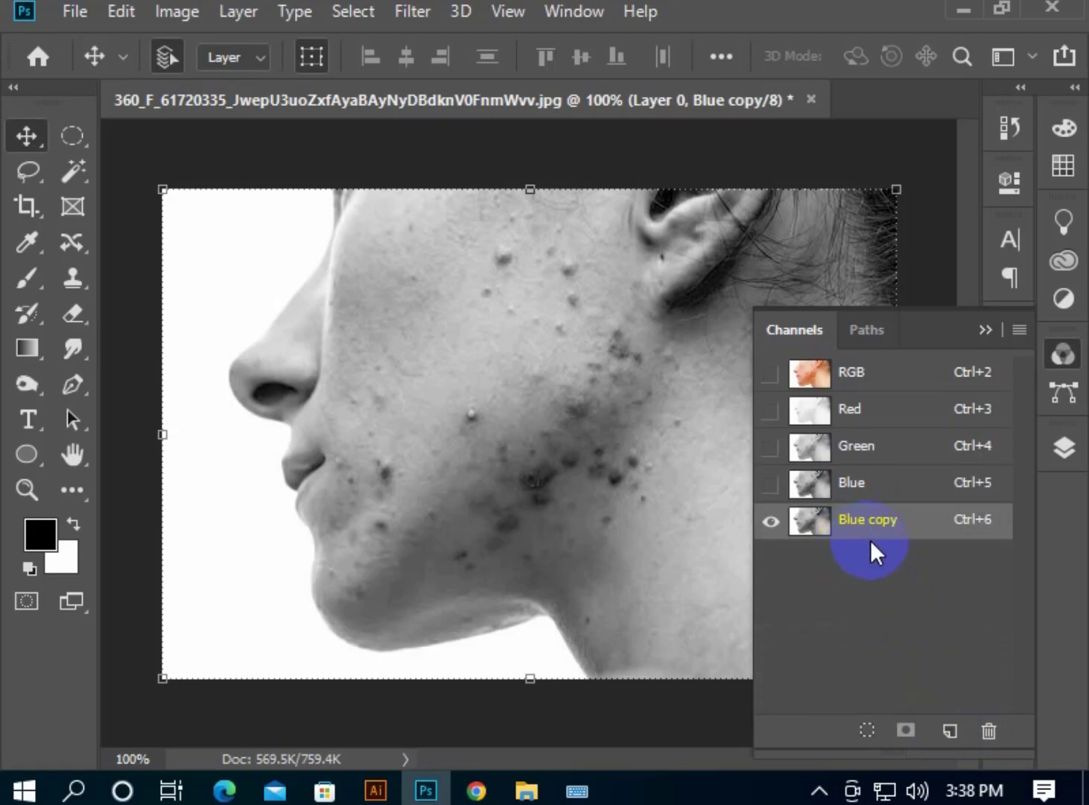
click(419, 13)
mouse_move(531, 552)
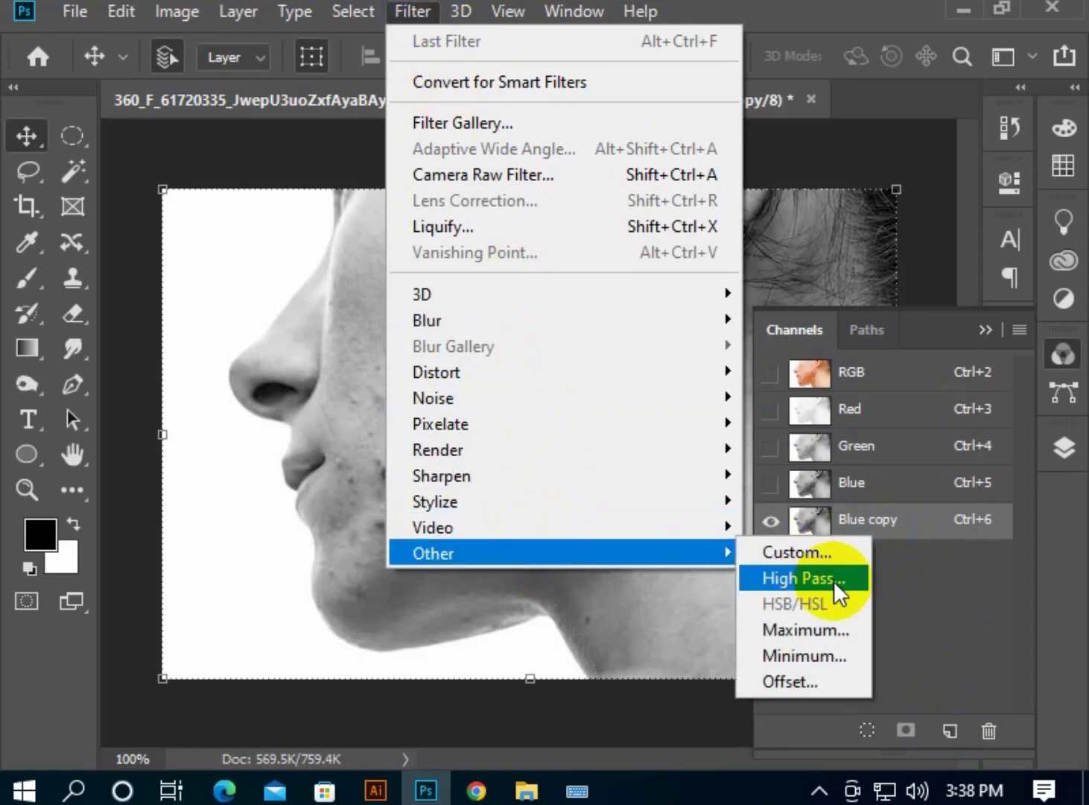
click(879, 625)
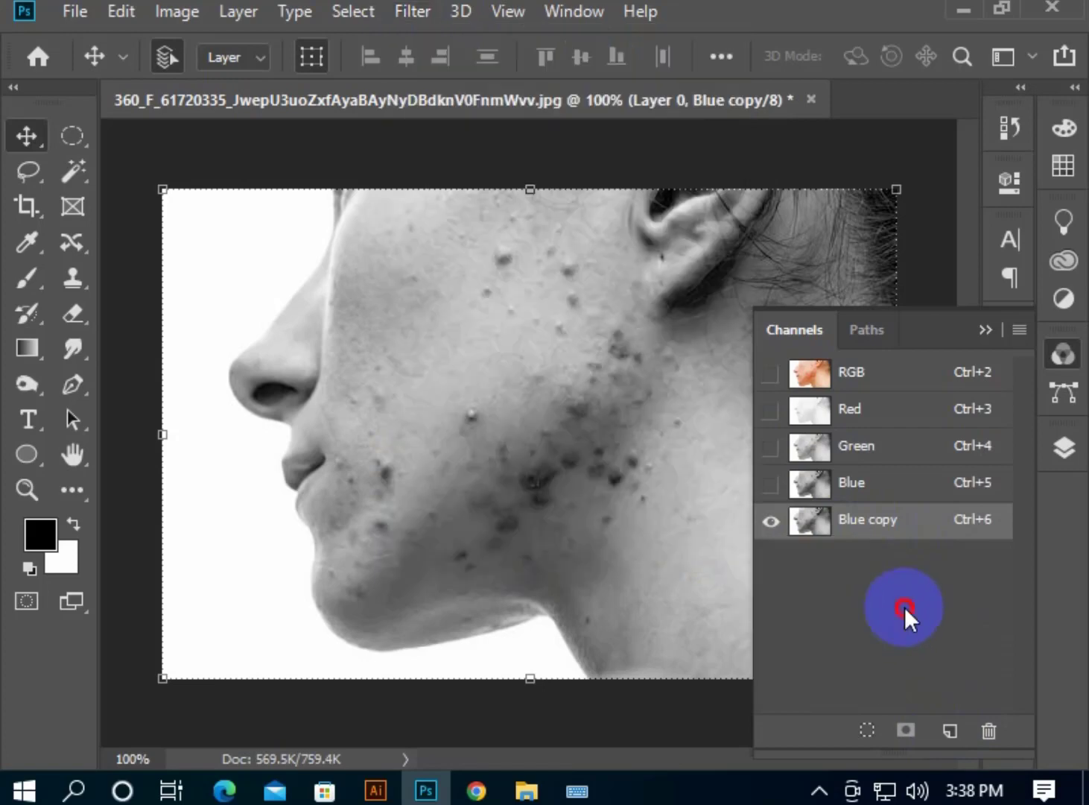
- Apply a High Pass filter with a radius of 50 pixels to the Blue copy channel
click(984, 331)
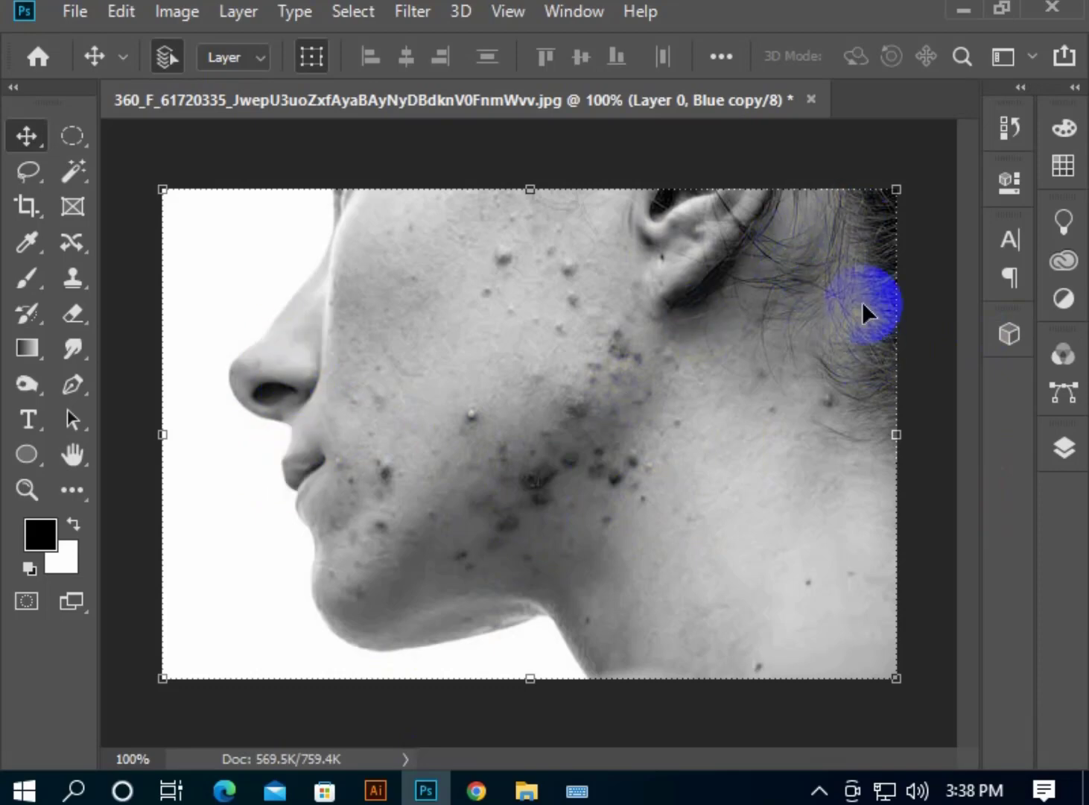
click(412, 13)
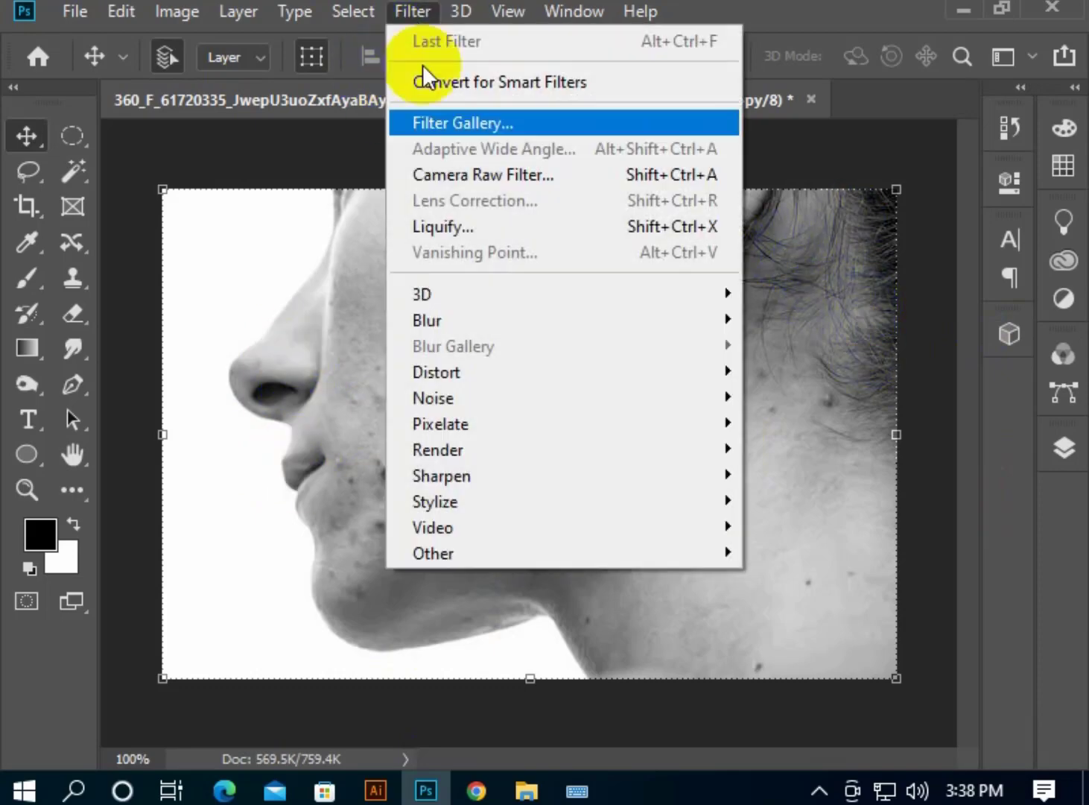
mouse_move(541, 551)
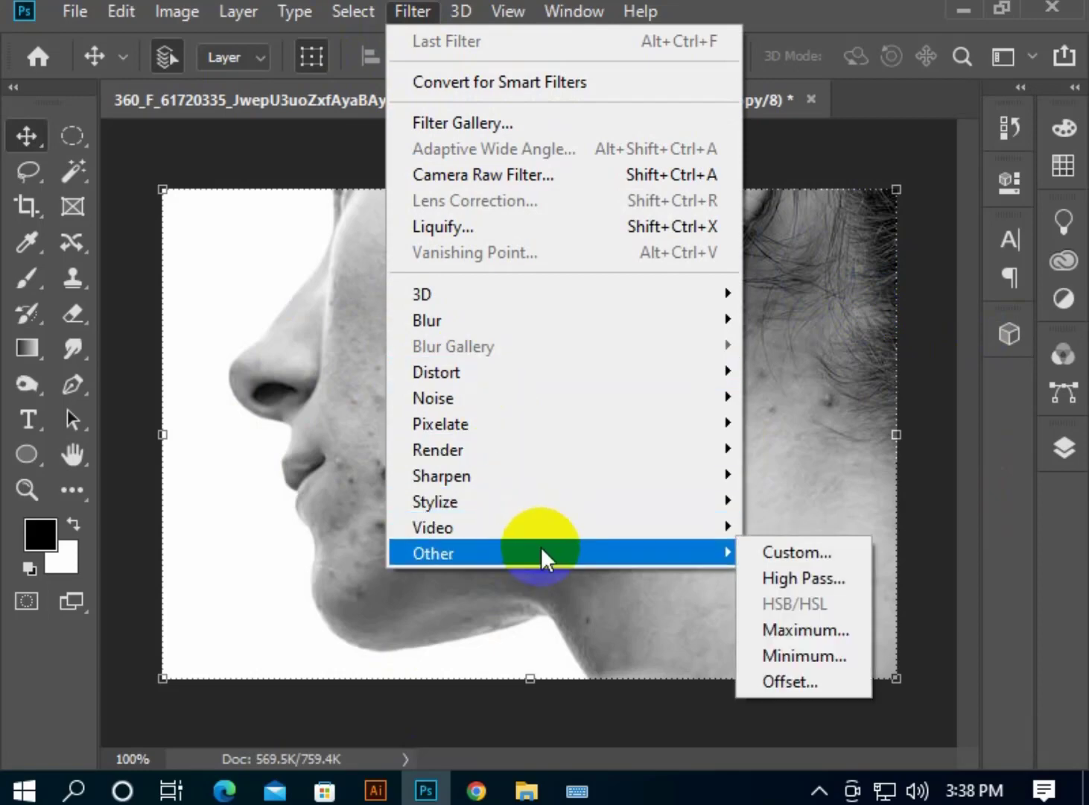
click(805, 579)
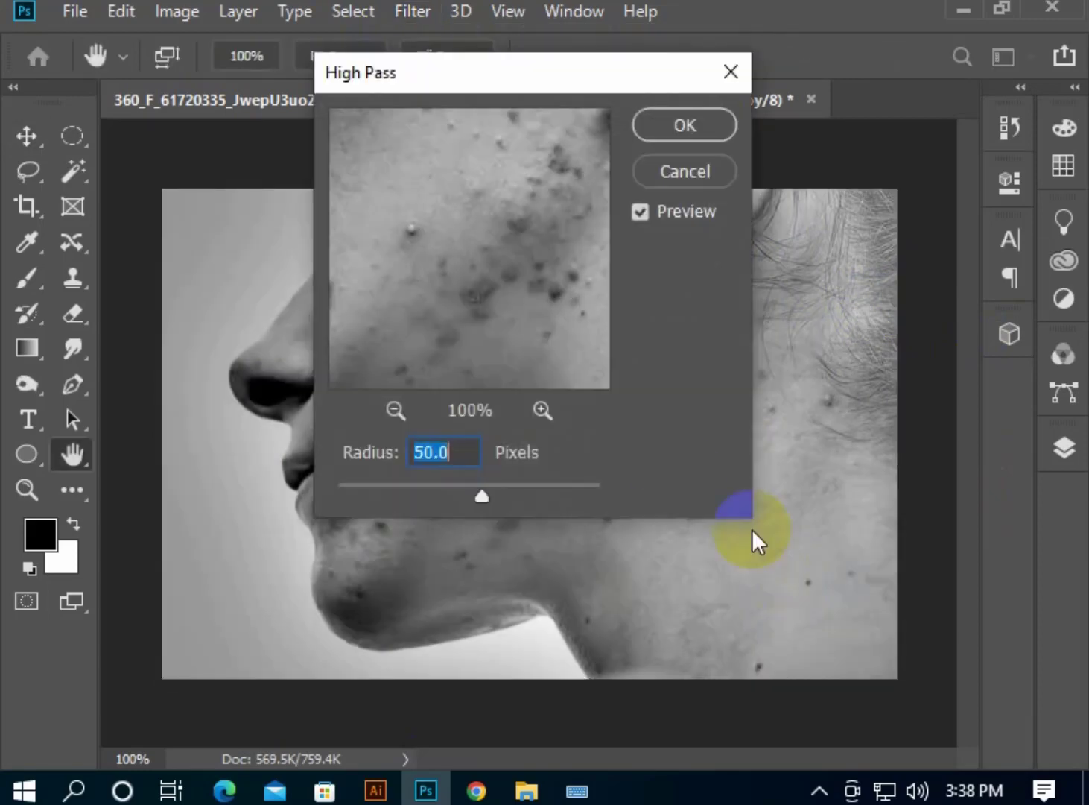
drag(458, 451, 392, 447)
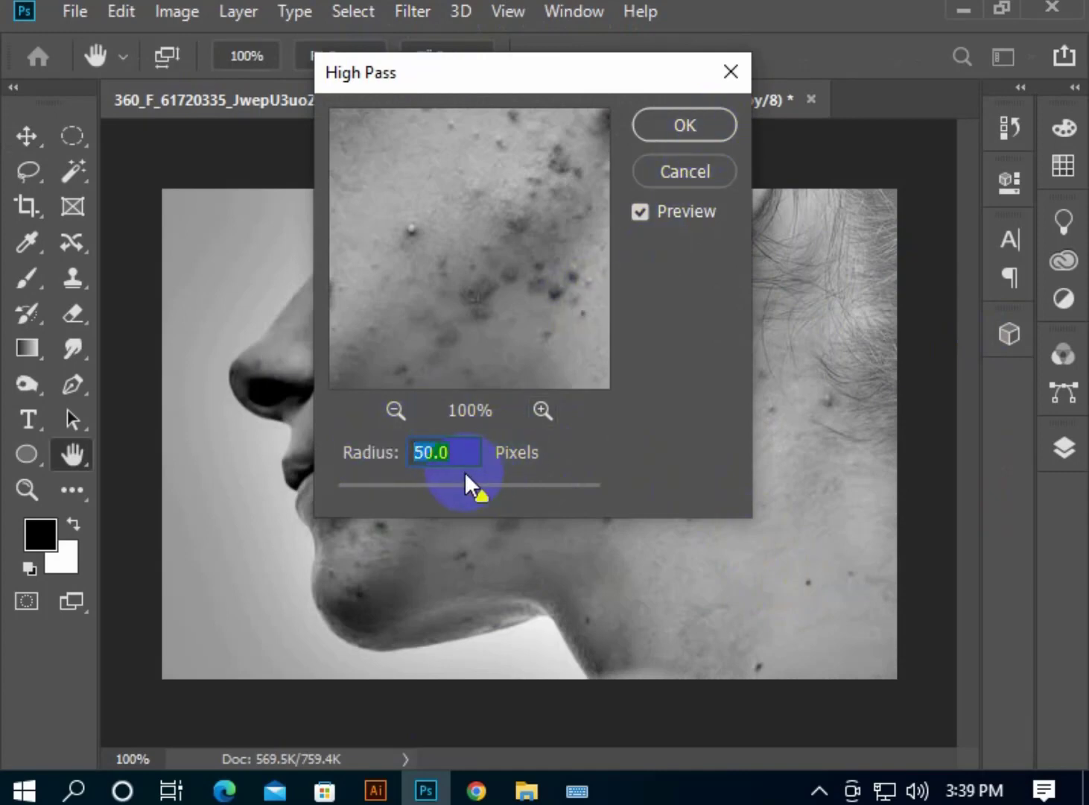
click(408, 447)
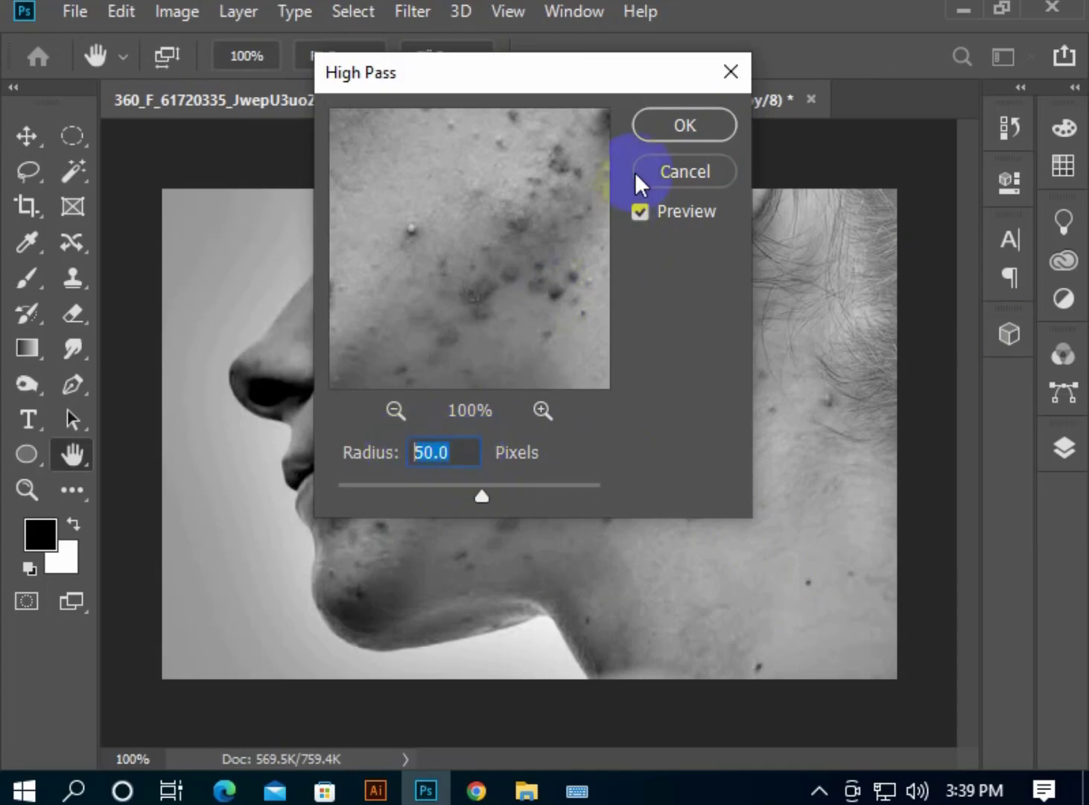
click(666, 122)
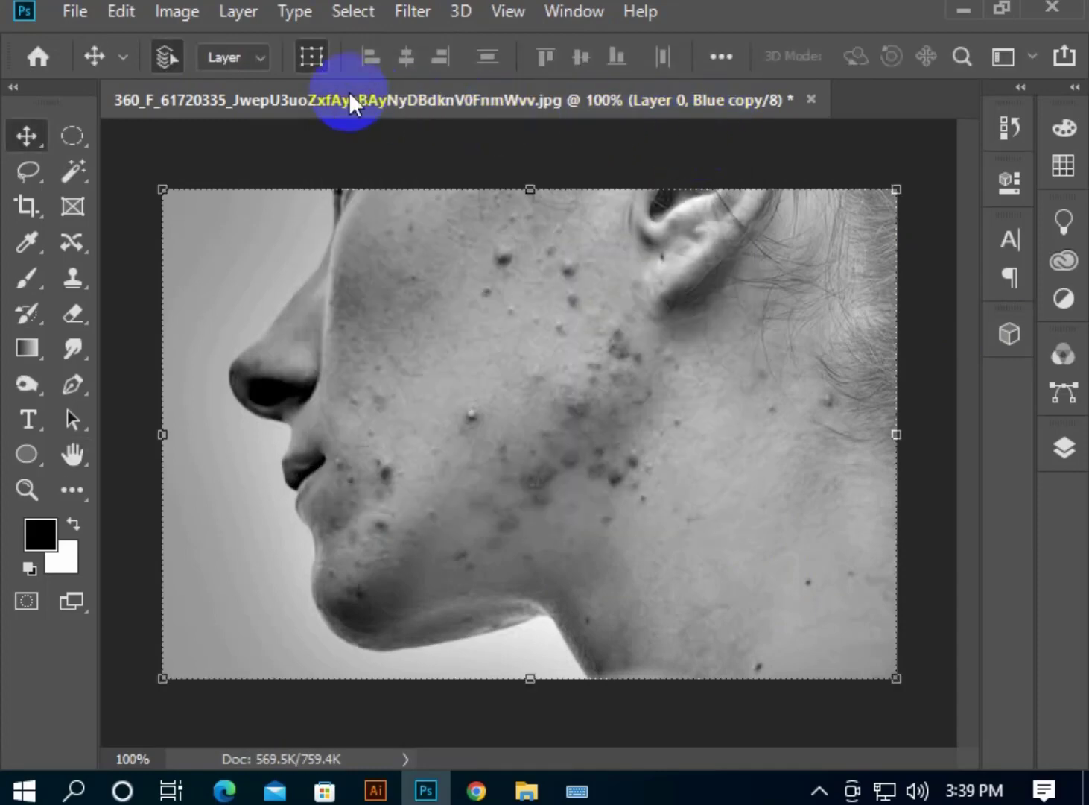
- Use Calculations to blend the Blue copy channel with itself in Hard Light at 100% opacity, outputting a new channel
click(177, 20)
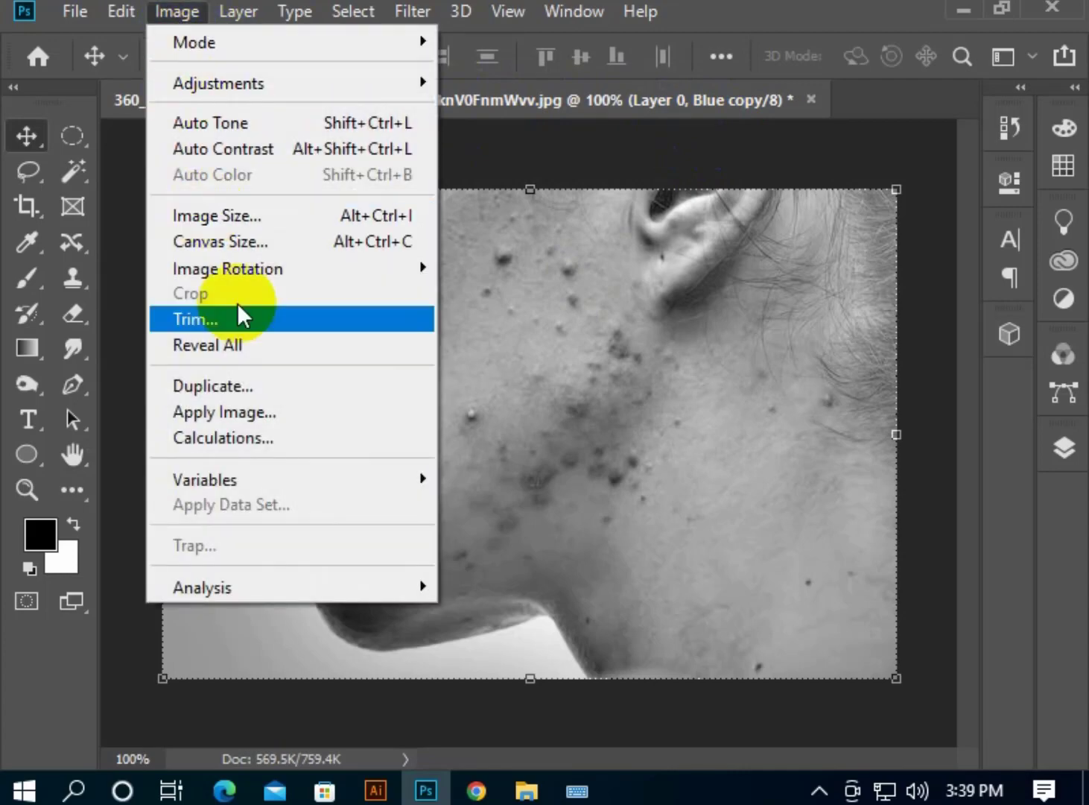
click(282, 437)
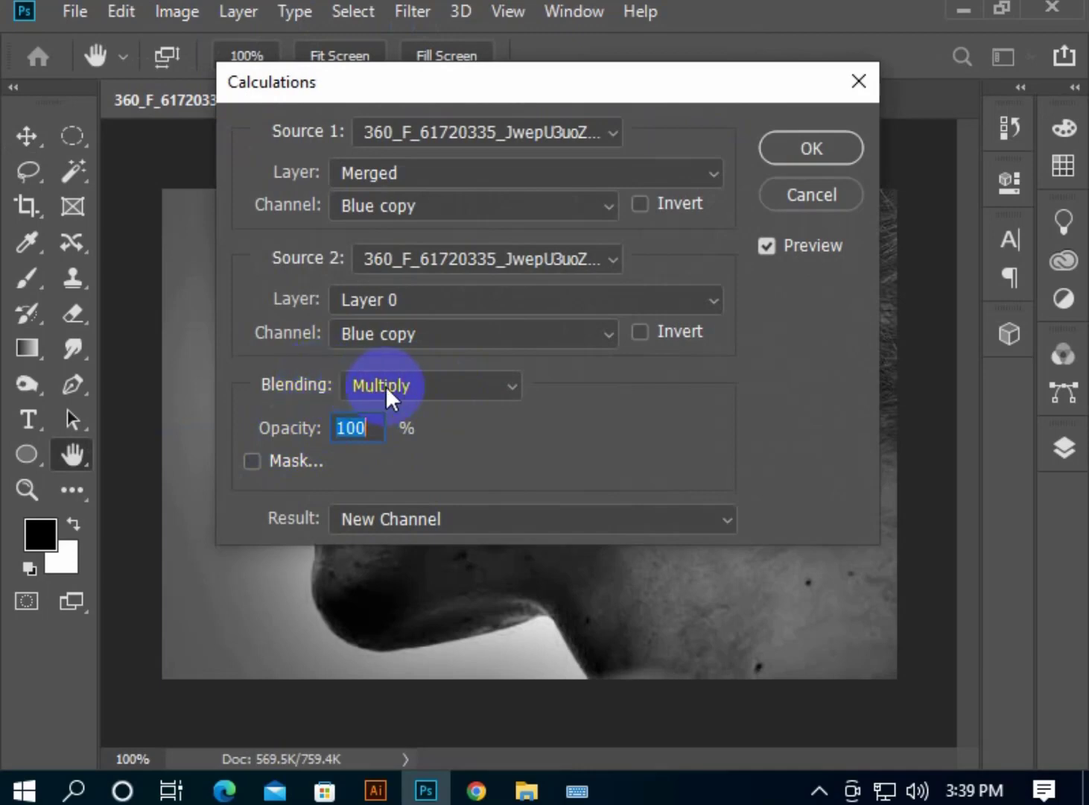
drag(444, 76, 930, 403)
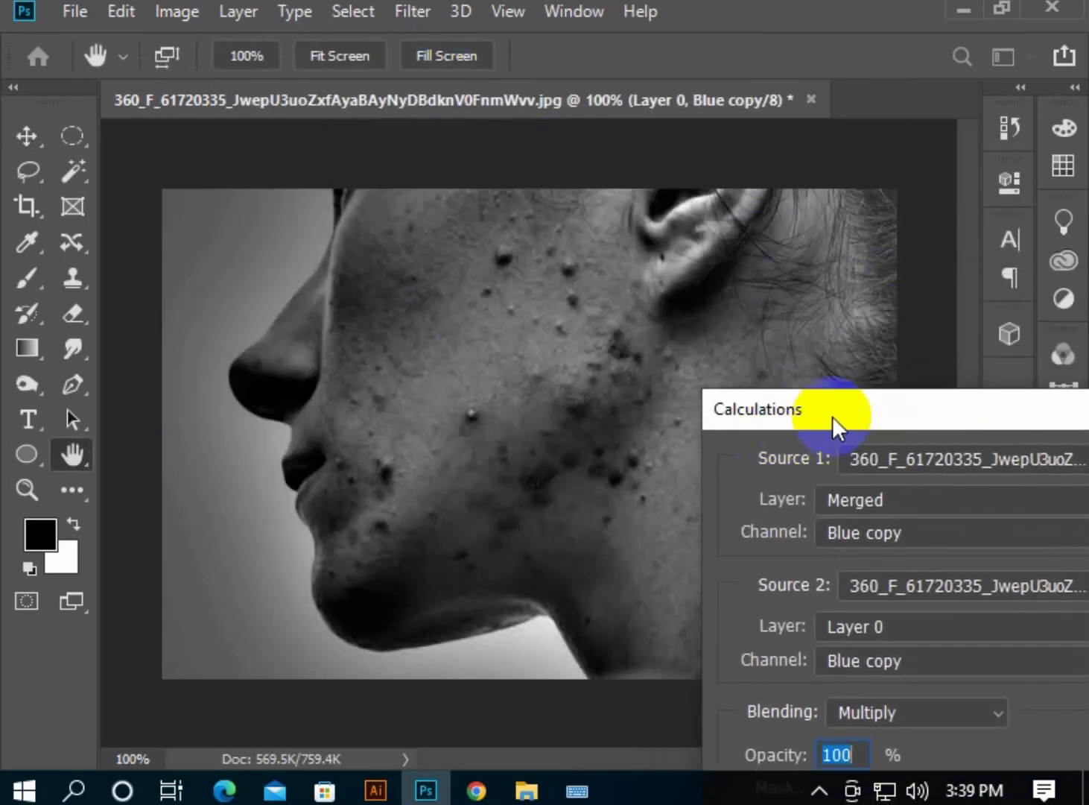
drag(832, 416, 754, 152)
click(814, 445)
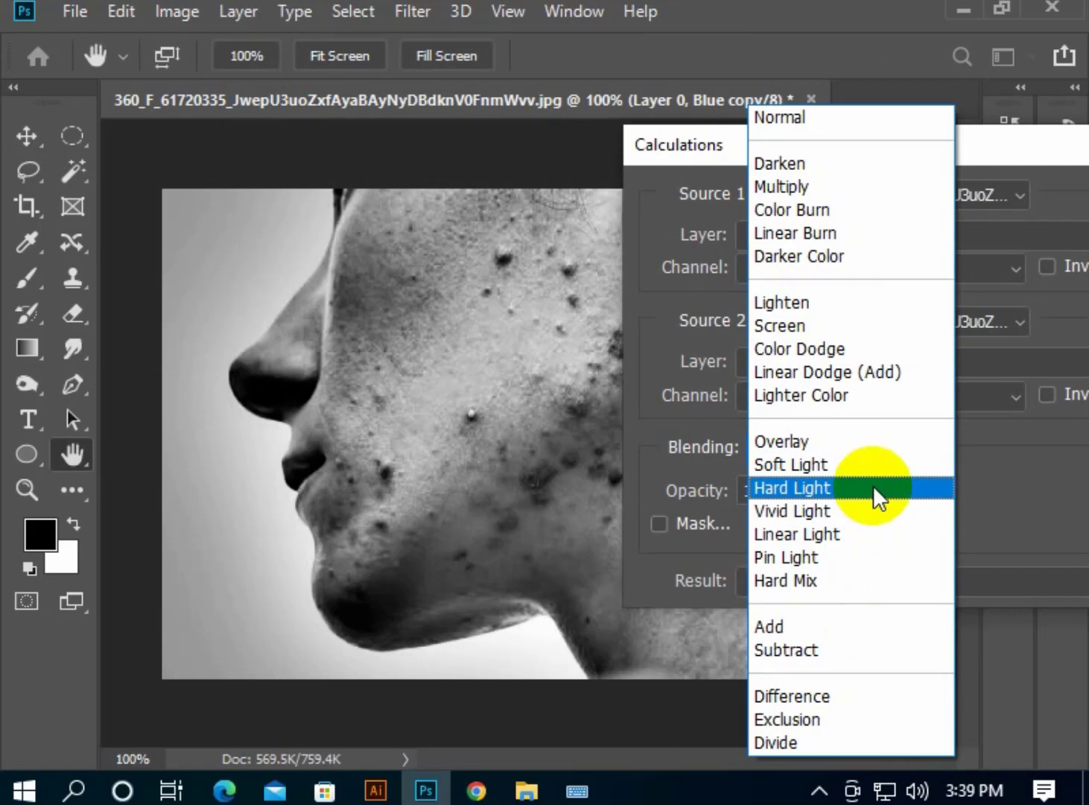
click(873, 485)
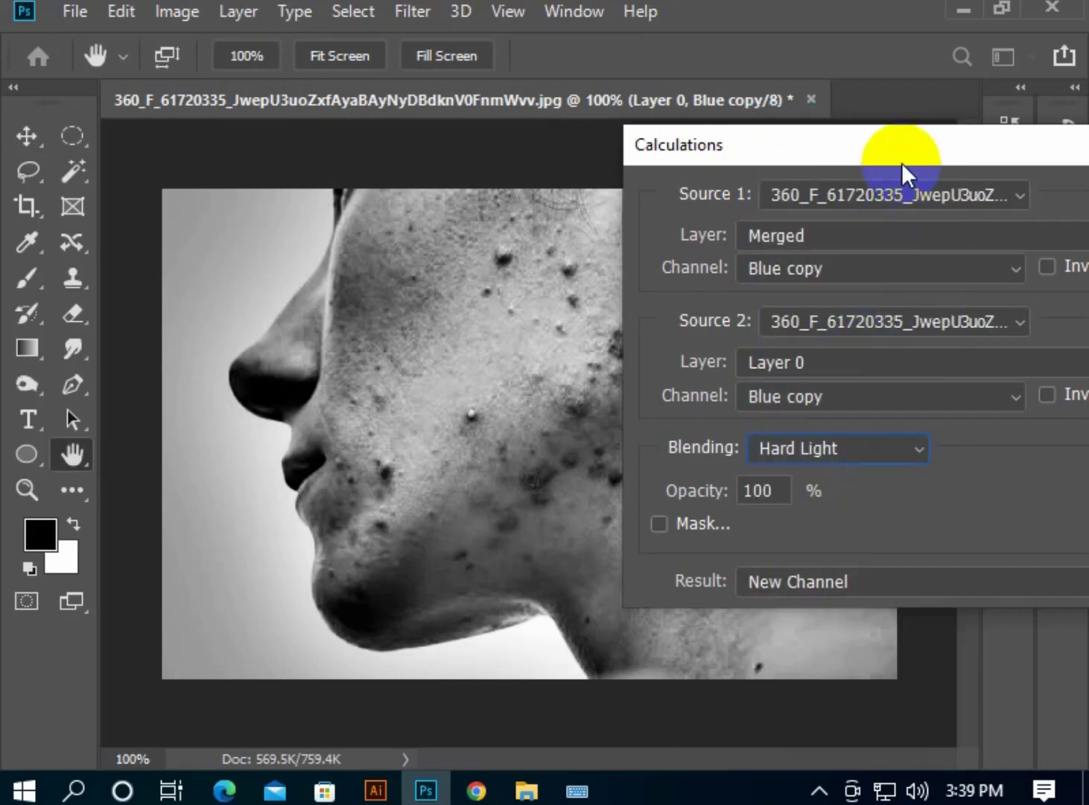
drag(903, 165, 670, 175)
click(961, 225)
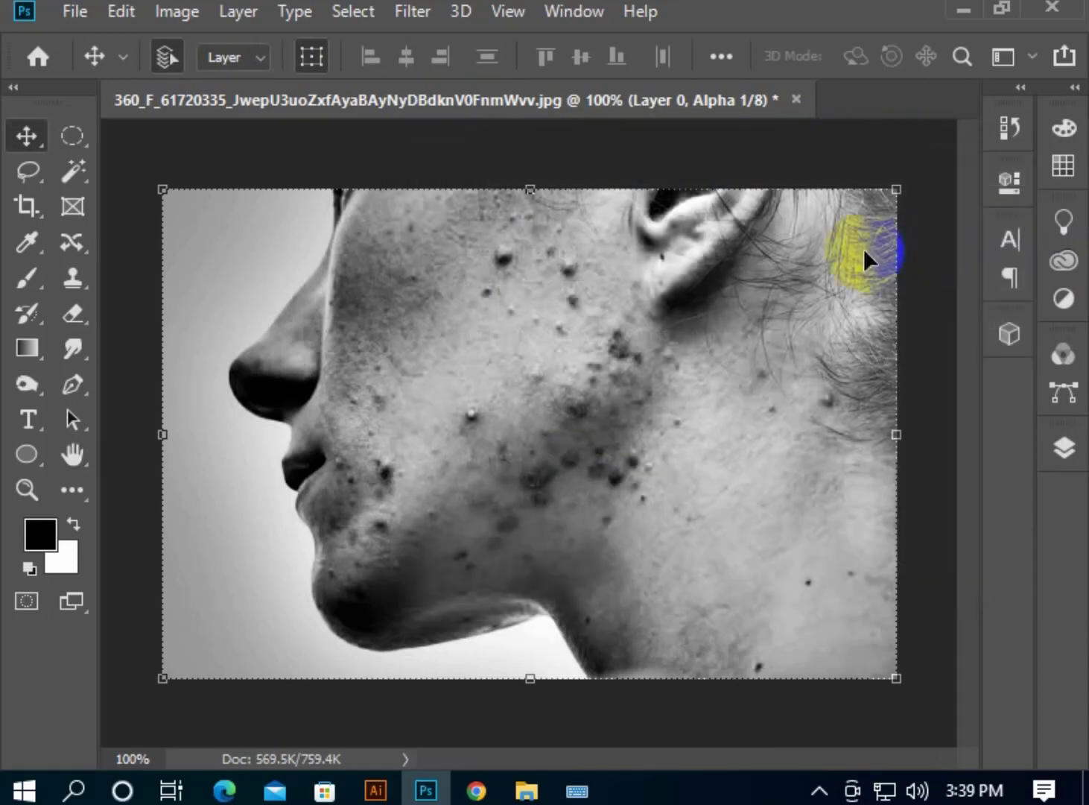
- Run Calculations on the Alpha 1 channel with Hard Light blending at 100% opacity, outputting another new channel
click(201, 23)
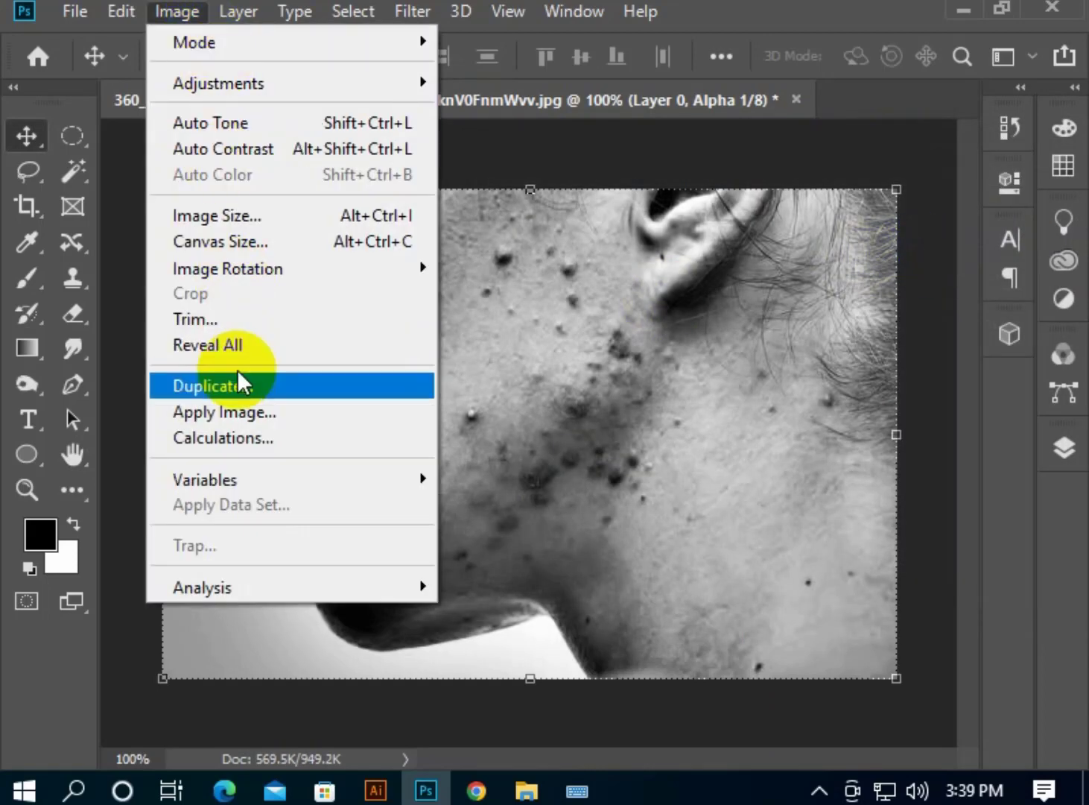
click(251, 438)
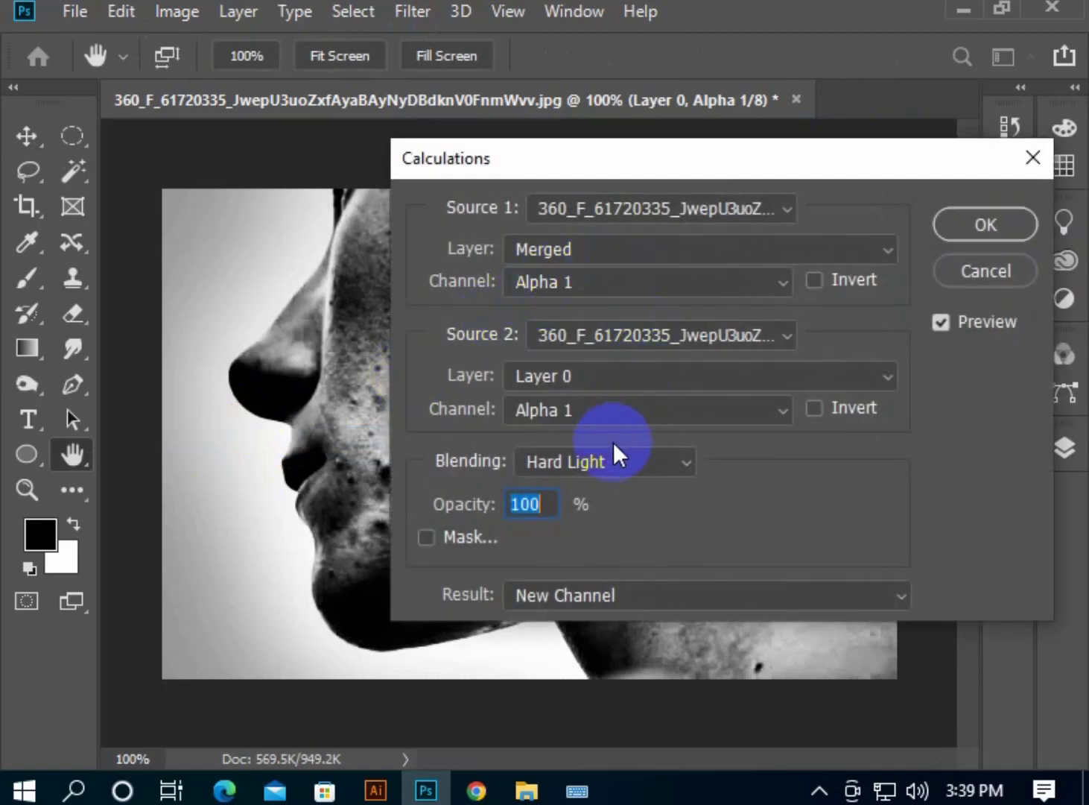
click(969, 231)
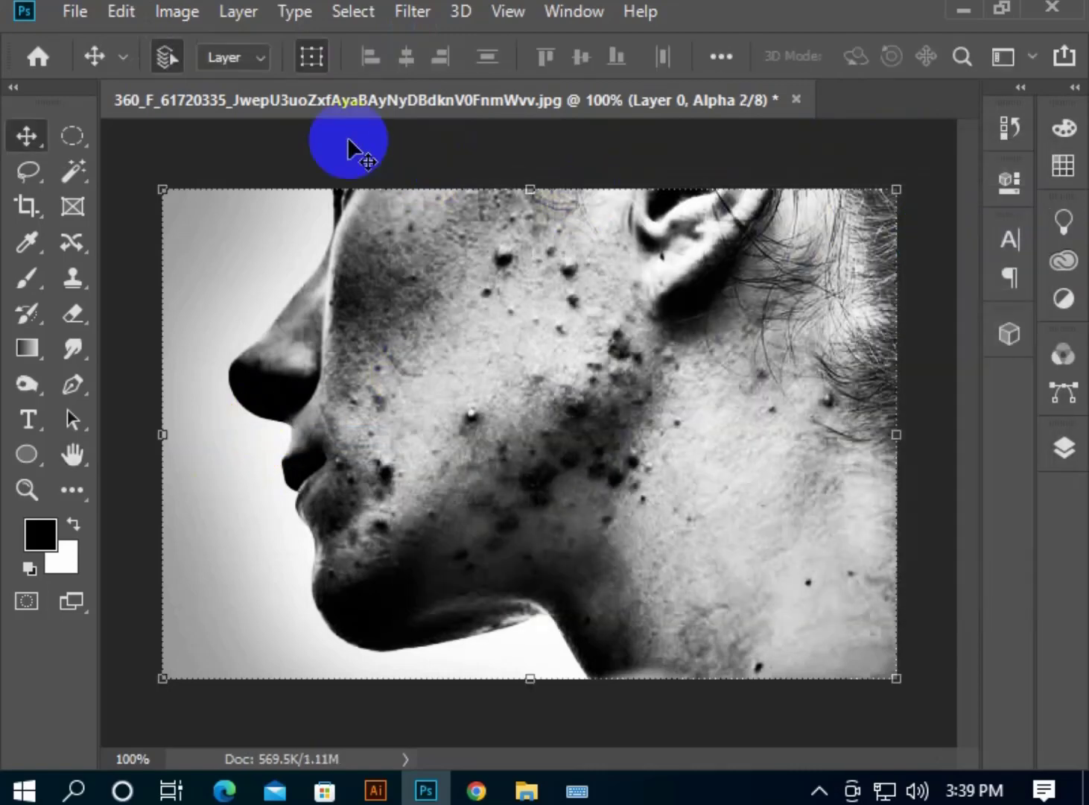
- Repeat the Hard Light calculation on the Alpha 2 channel to increase the blemish contrast in a further new channel
click(179, 17)
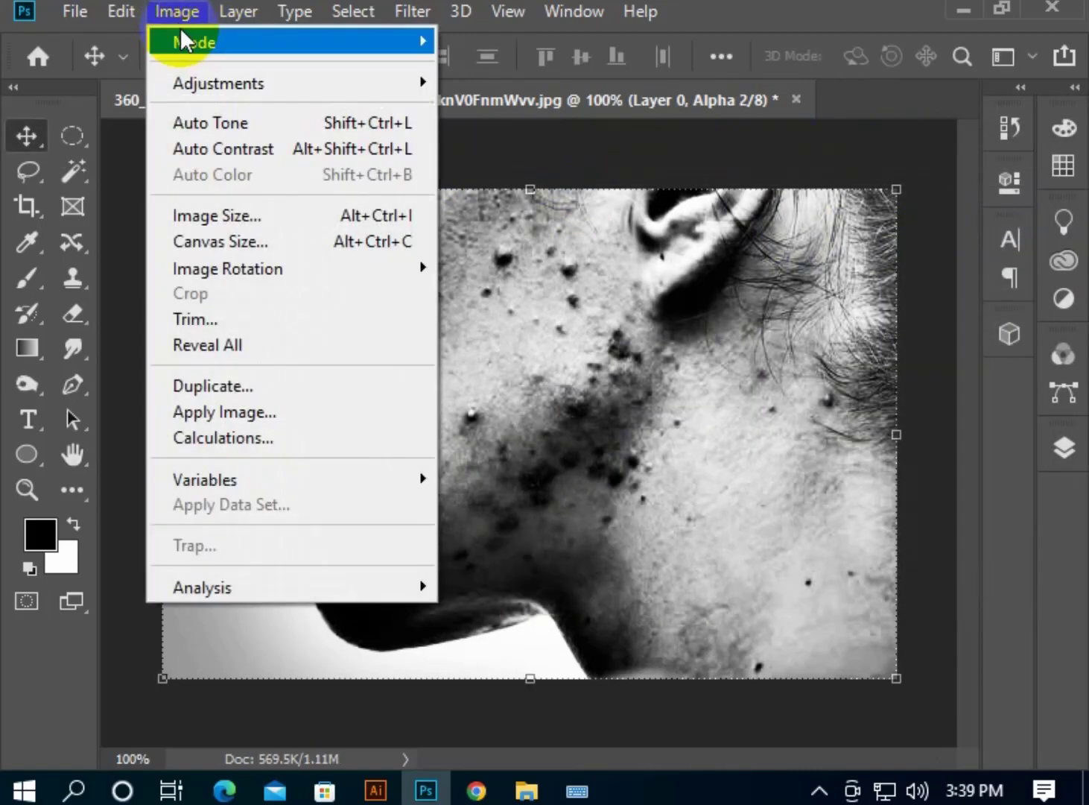
click(325, 438)
click(966, 232)
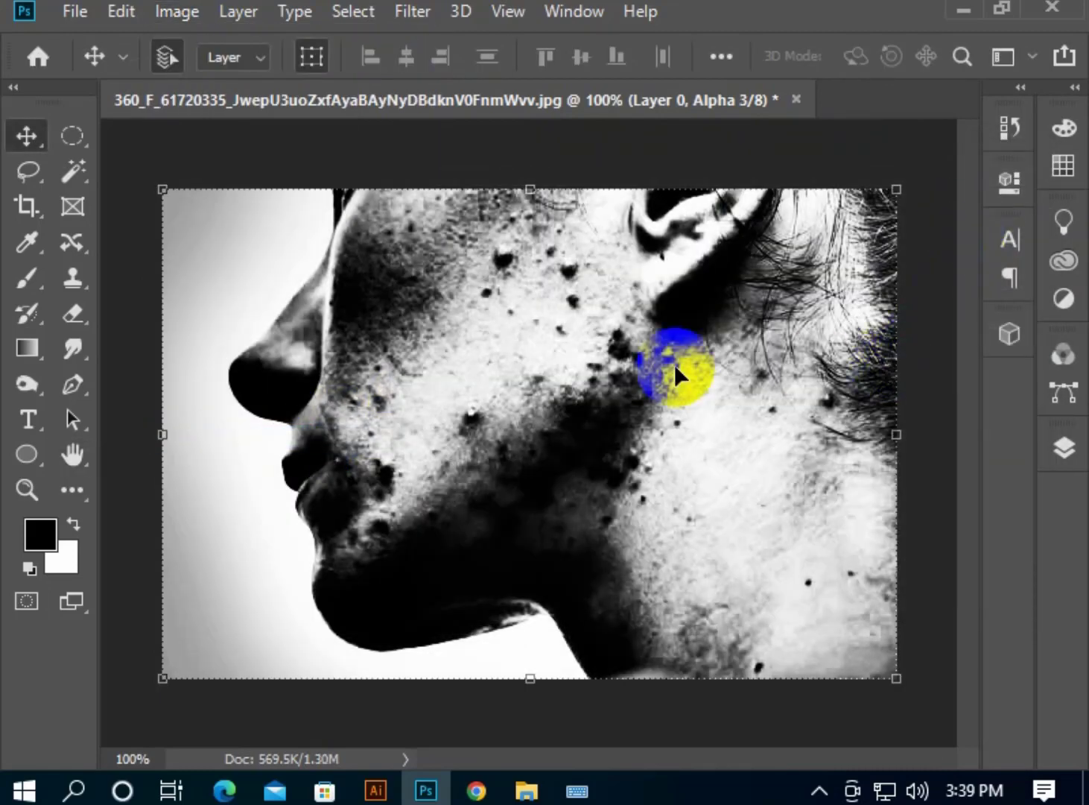
click(693, 345)
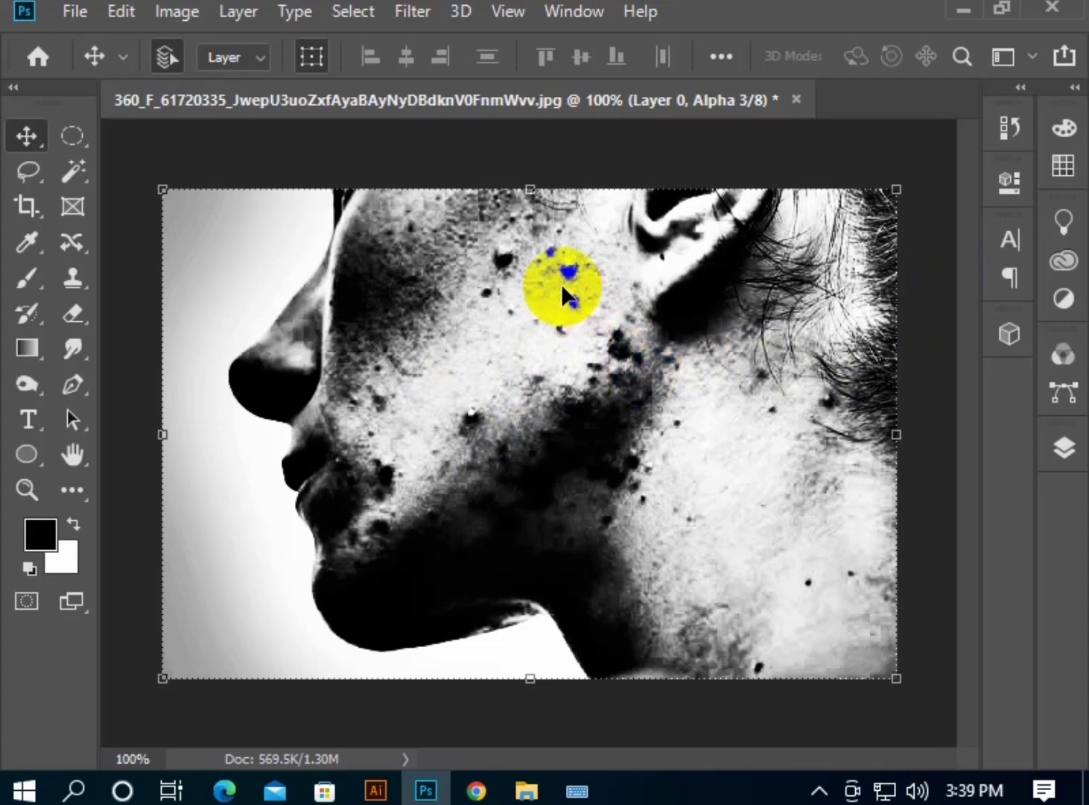
click(588, 457)
click(598, 417)
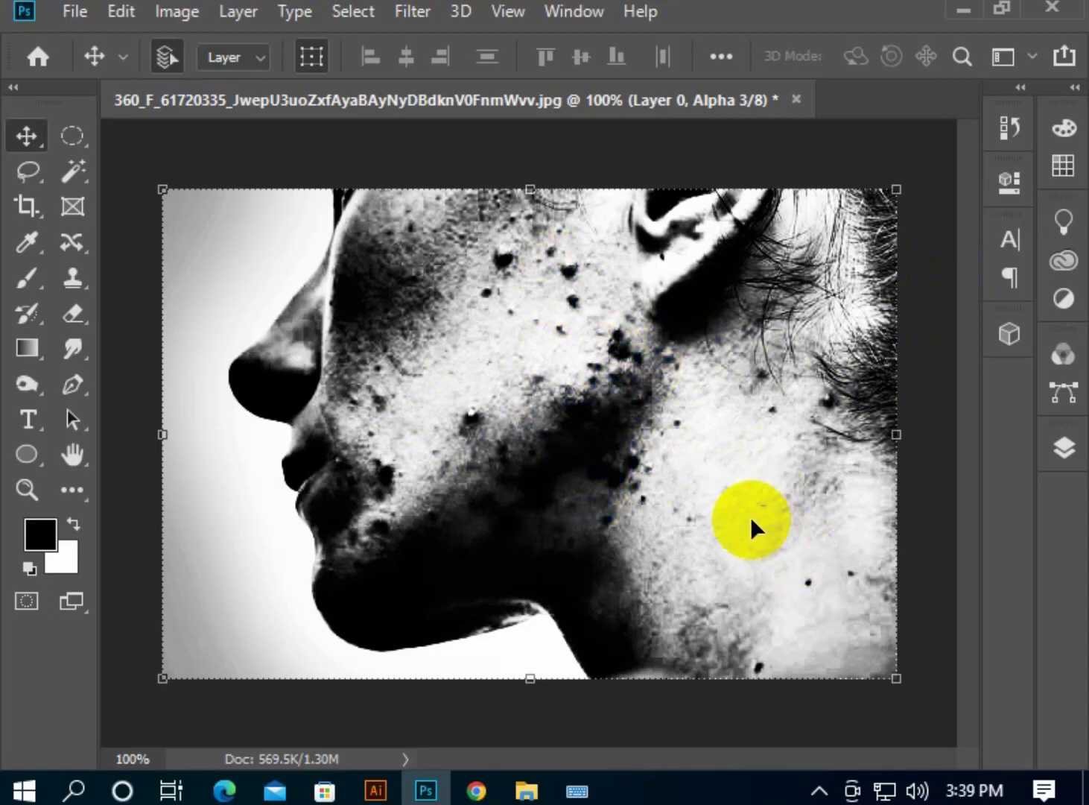
click(637, 445)
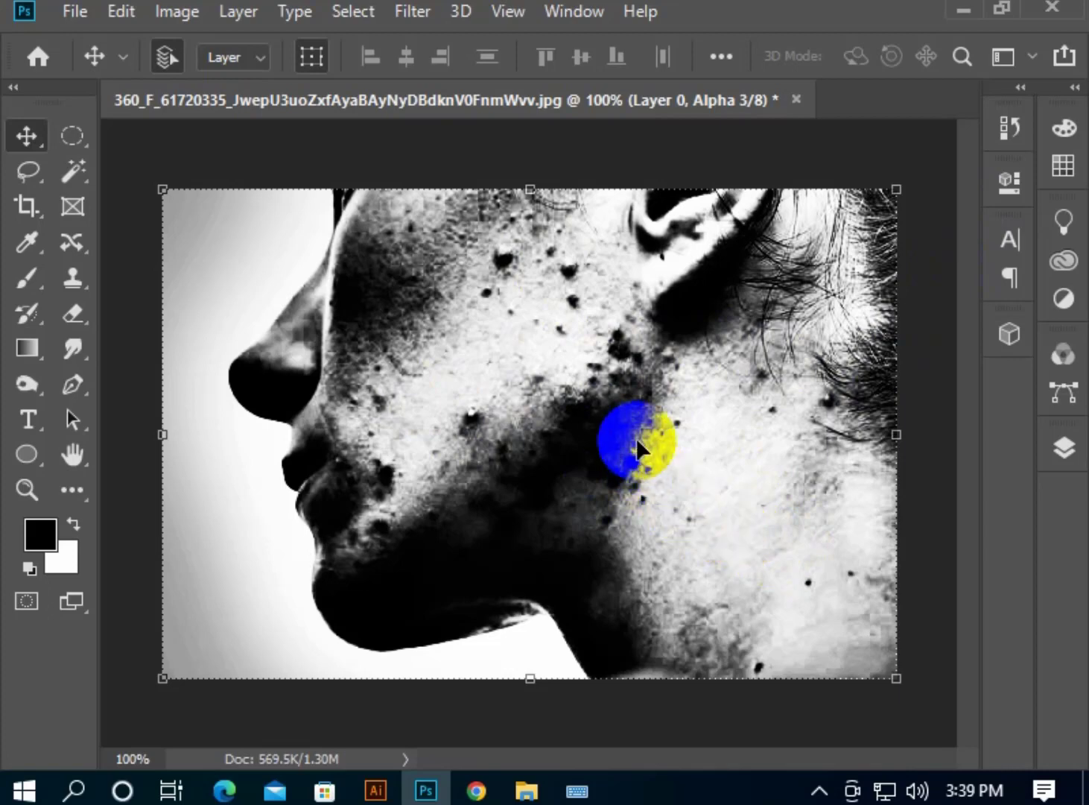
click(847, 402)
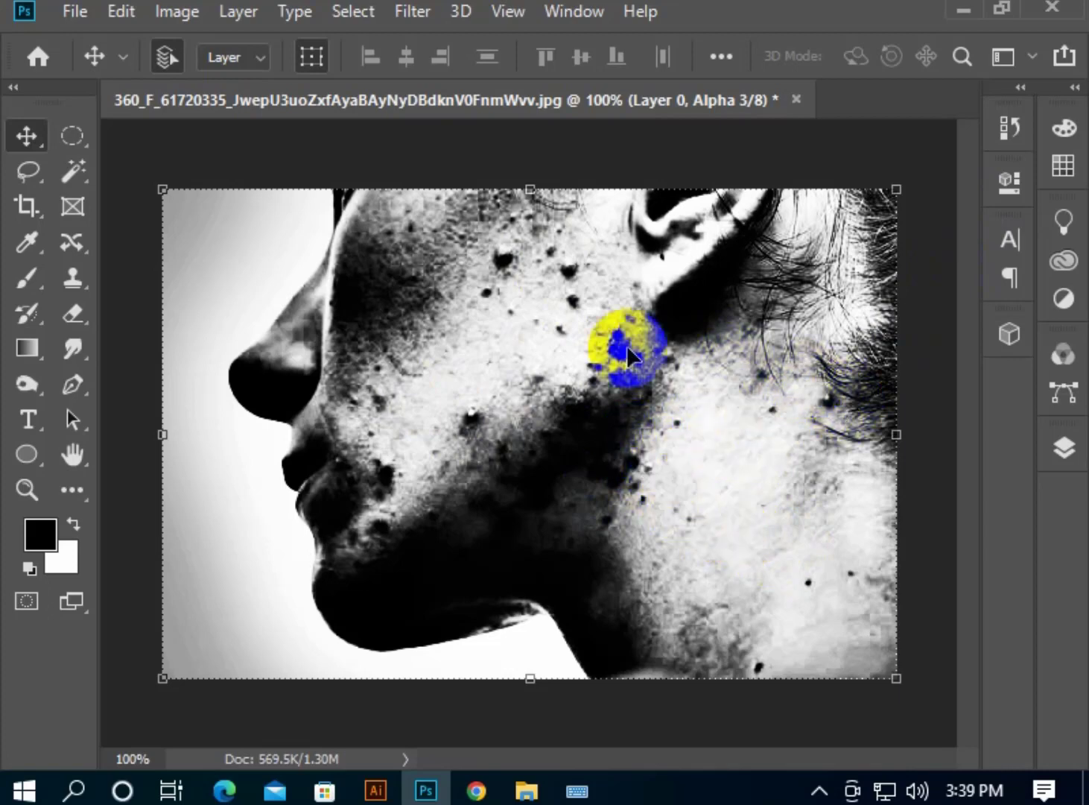
click(1004, 409)
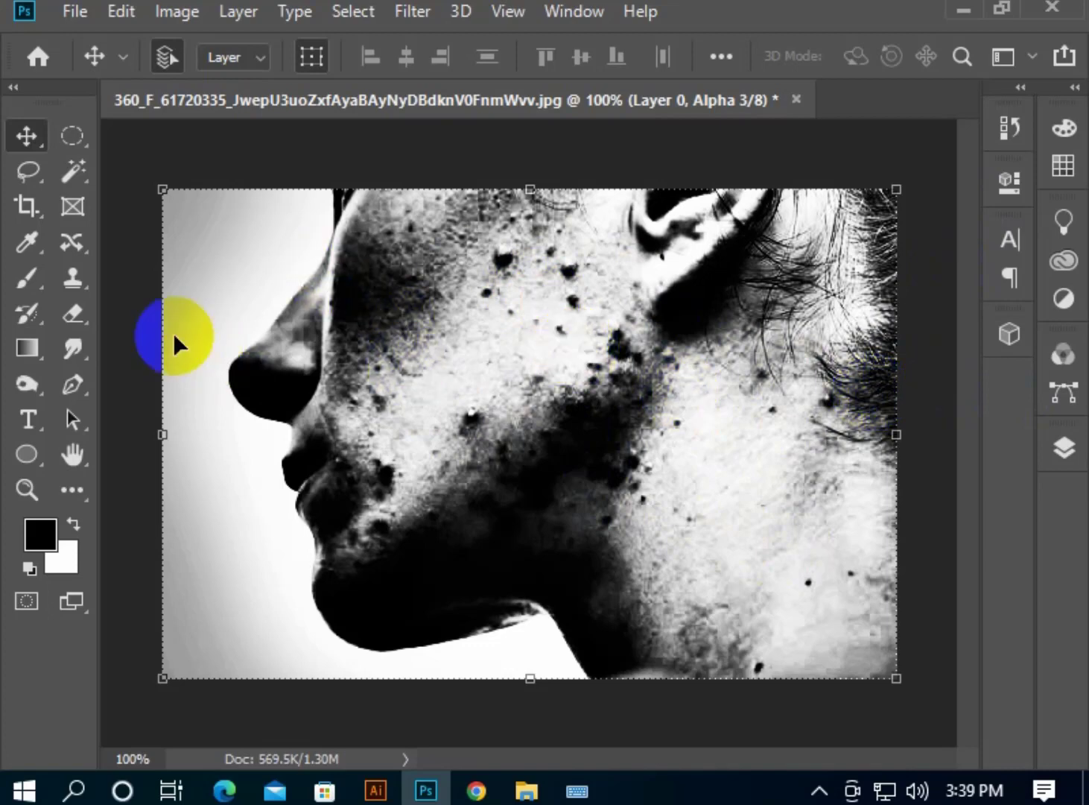
- Select the Brush tool with white as the foreground colour and enlarge the brush to 25 px
drag(23, 275, 179, 278)
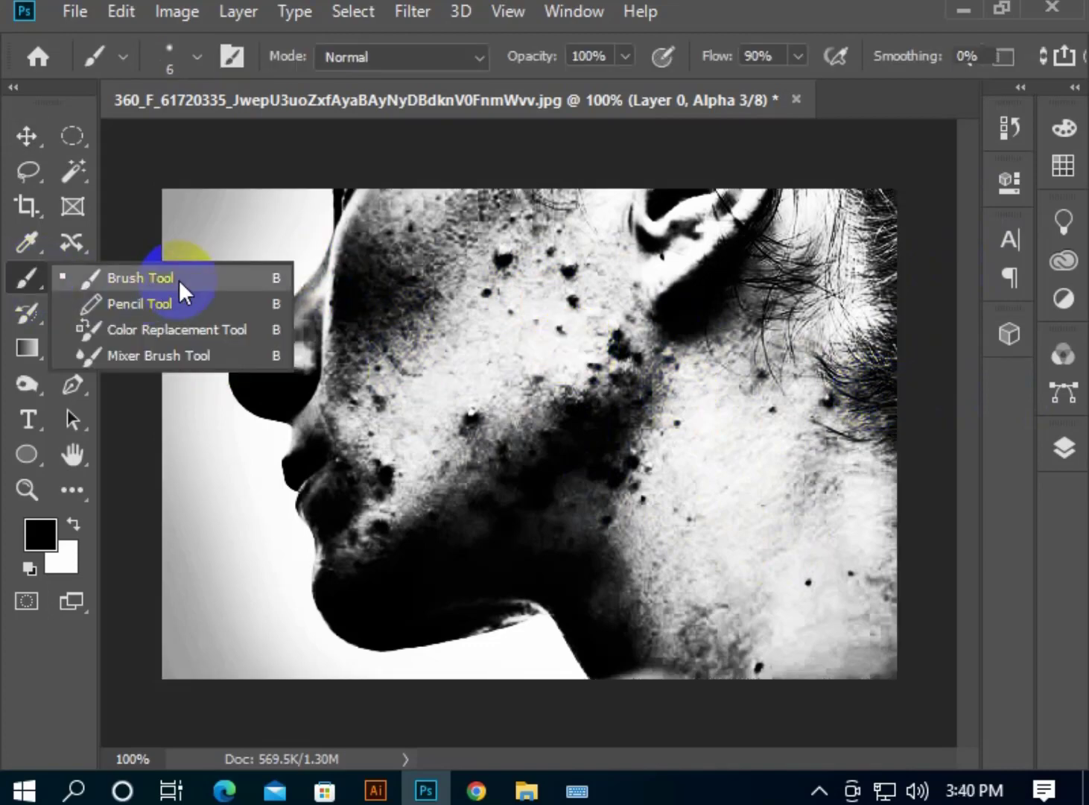
click(272, 276)
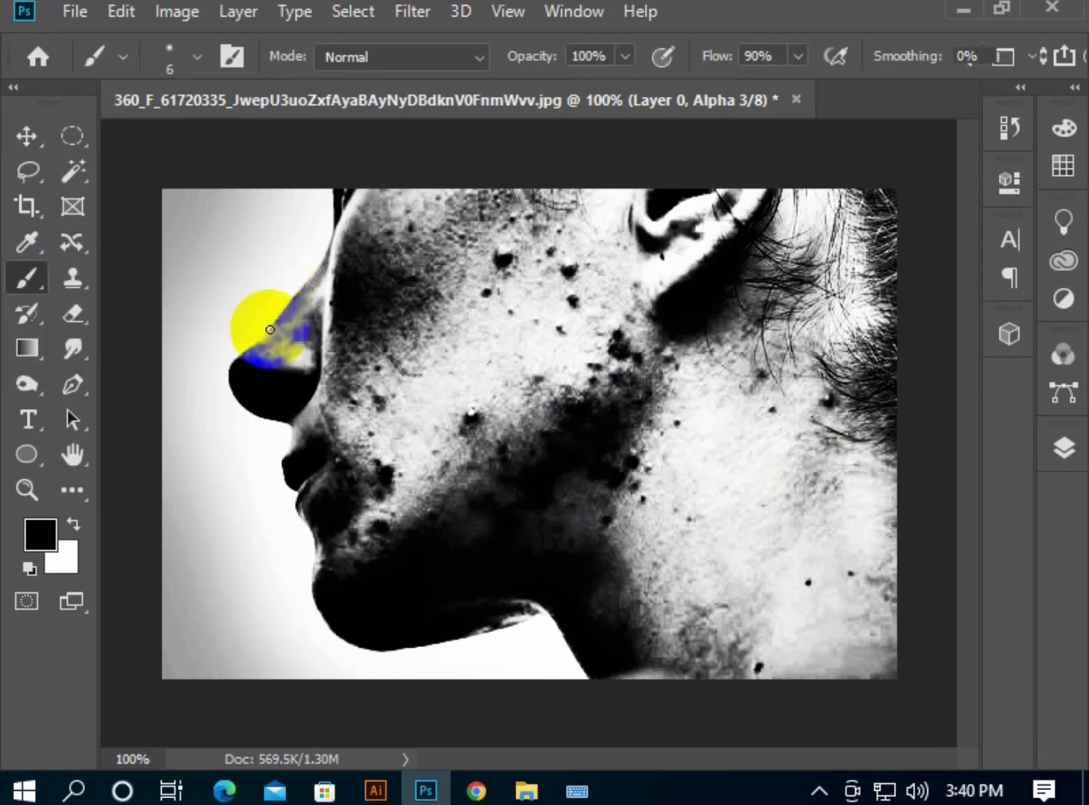
click(75, 521)
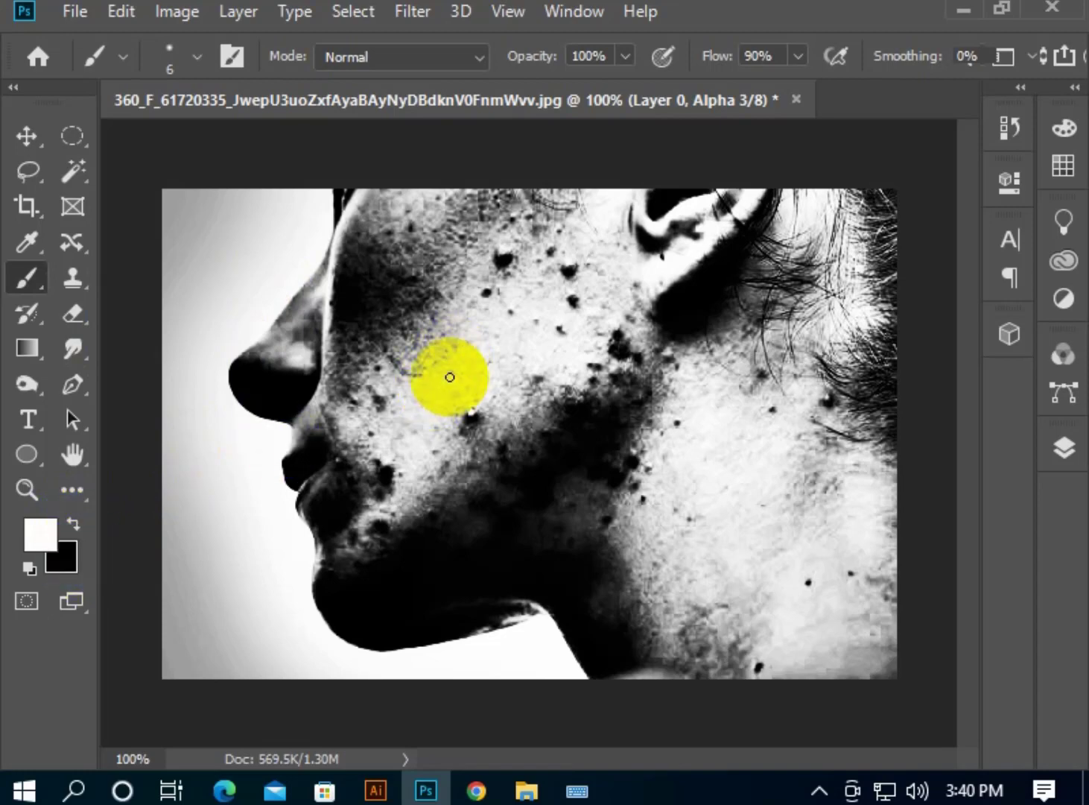
click(576, 788)
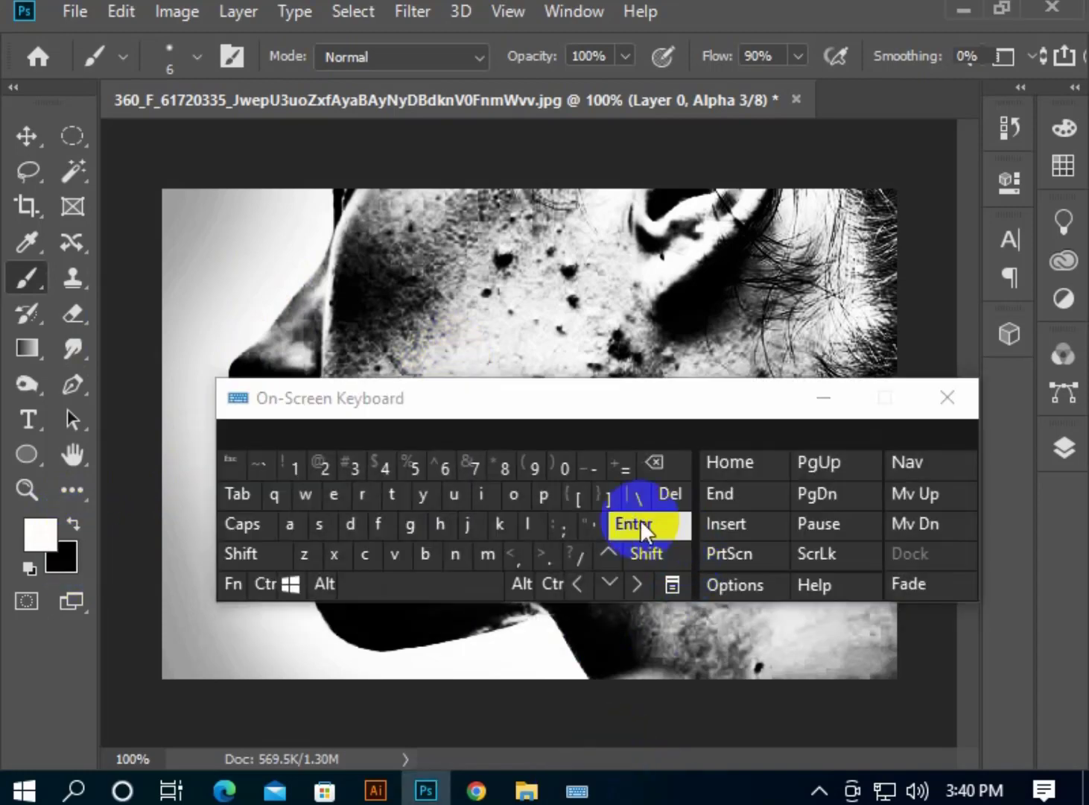
click(611, 497)
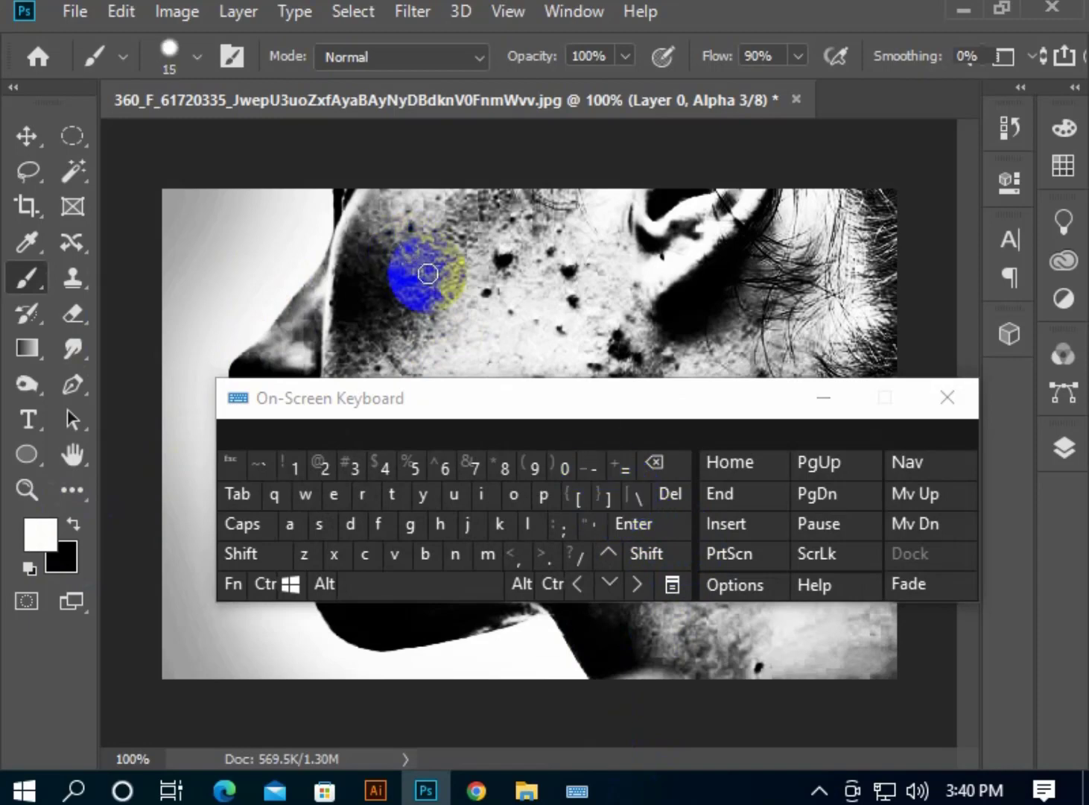
click(600, 497)
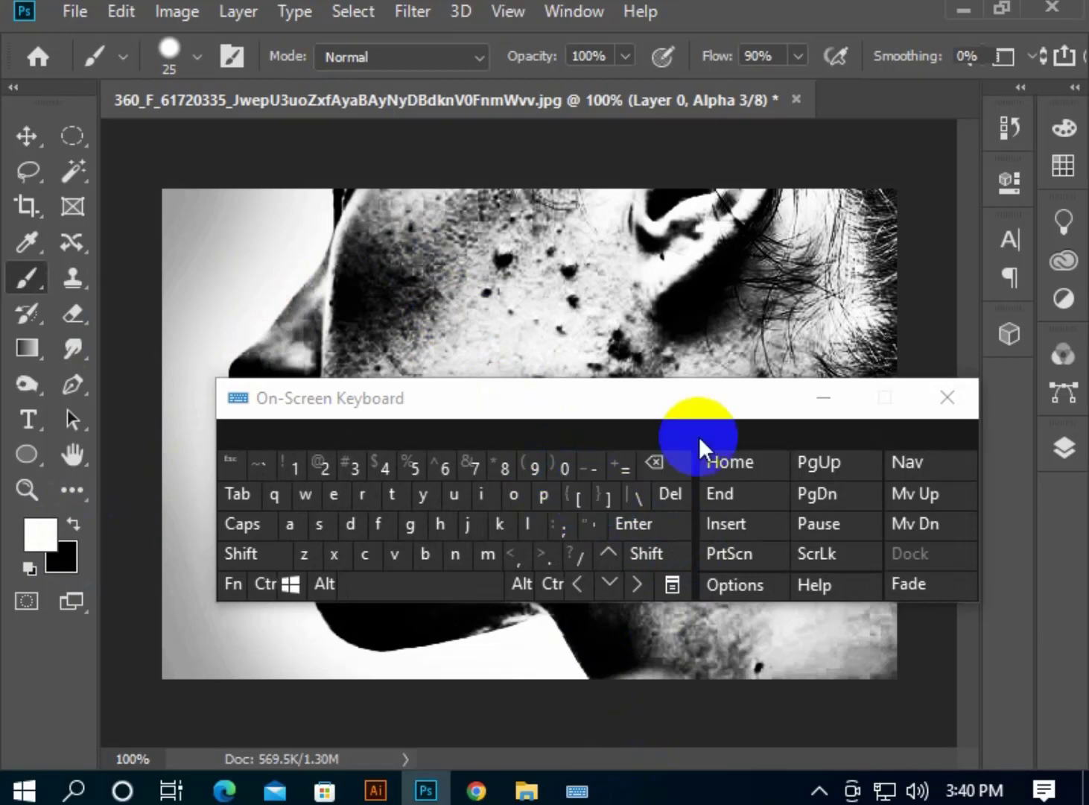
- Set the brush size to 62 px and paint a white dab on the upper cheek beside the bridge of the nose
click(822, 398)
click(365, 360)
right_click(412, 357)
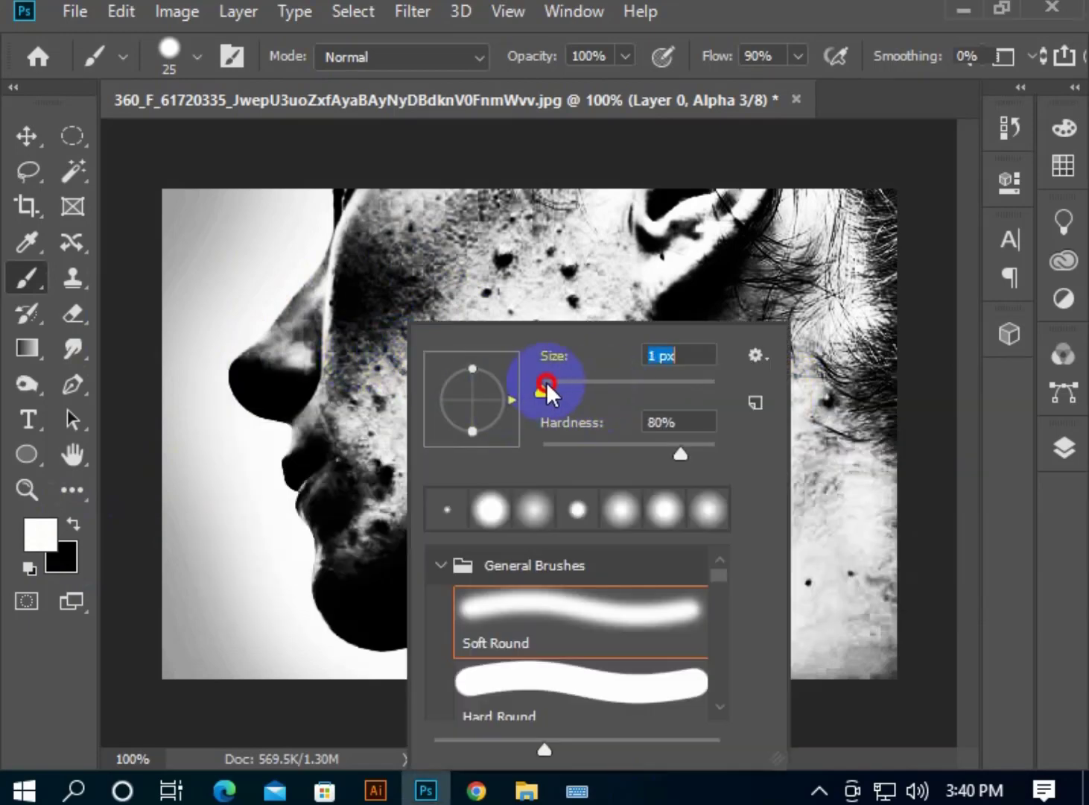
mouse_move(592, 383)
mouse_down()
mouse_move(579, 383)
mouse_move(596, 383)
mouse_up()
click(365, 255)
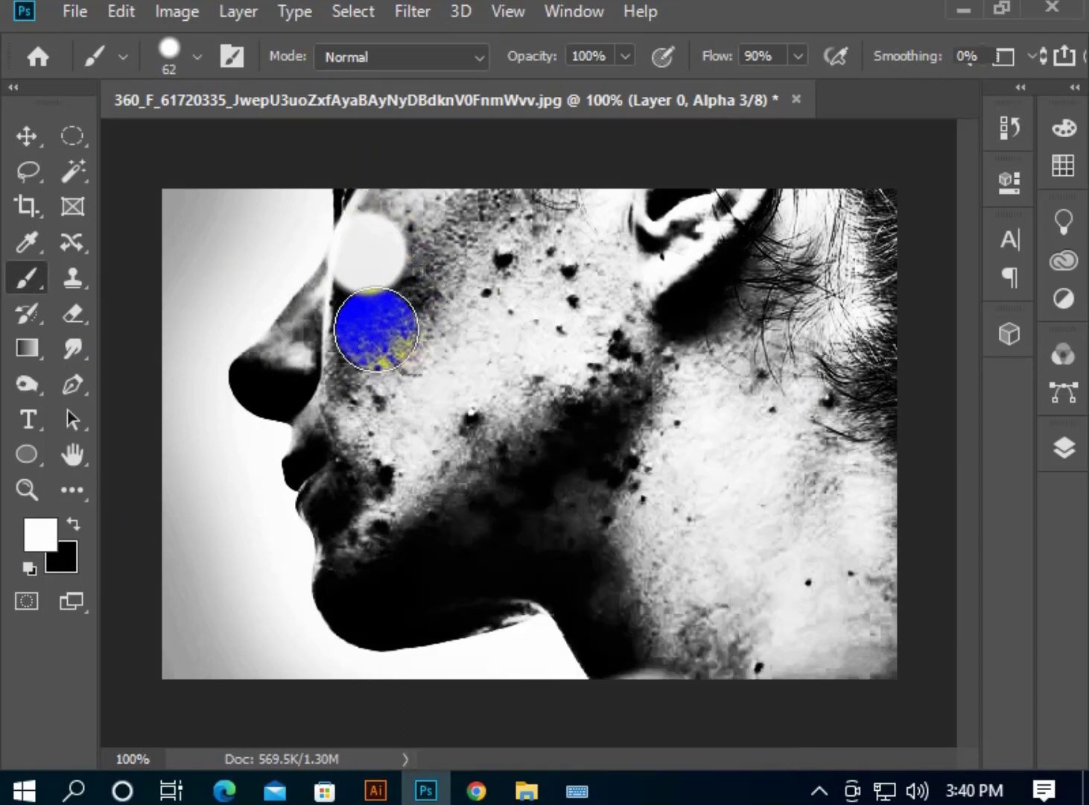
- Set the brush hardness to 0% and paint soft white dabs on the cheek beside the nose
right_click(418, 357)
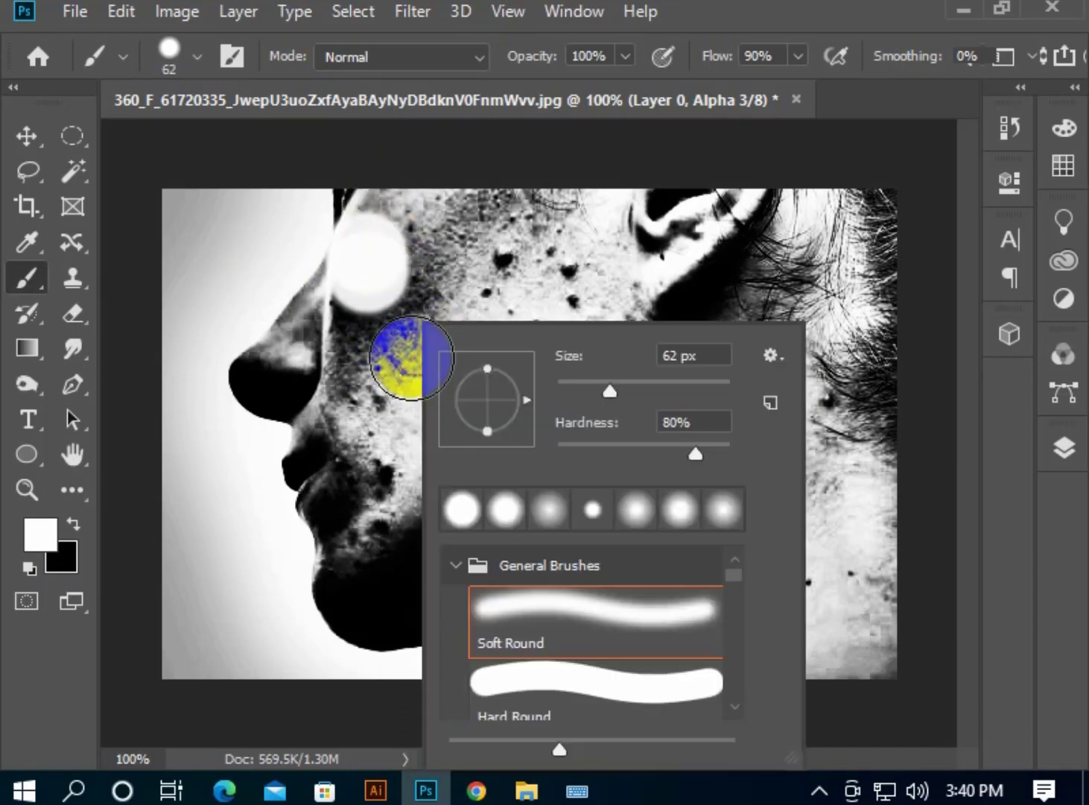
click(685, 421)
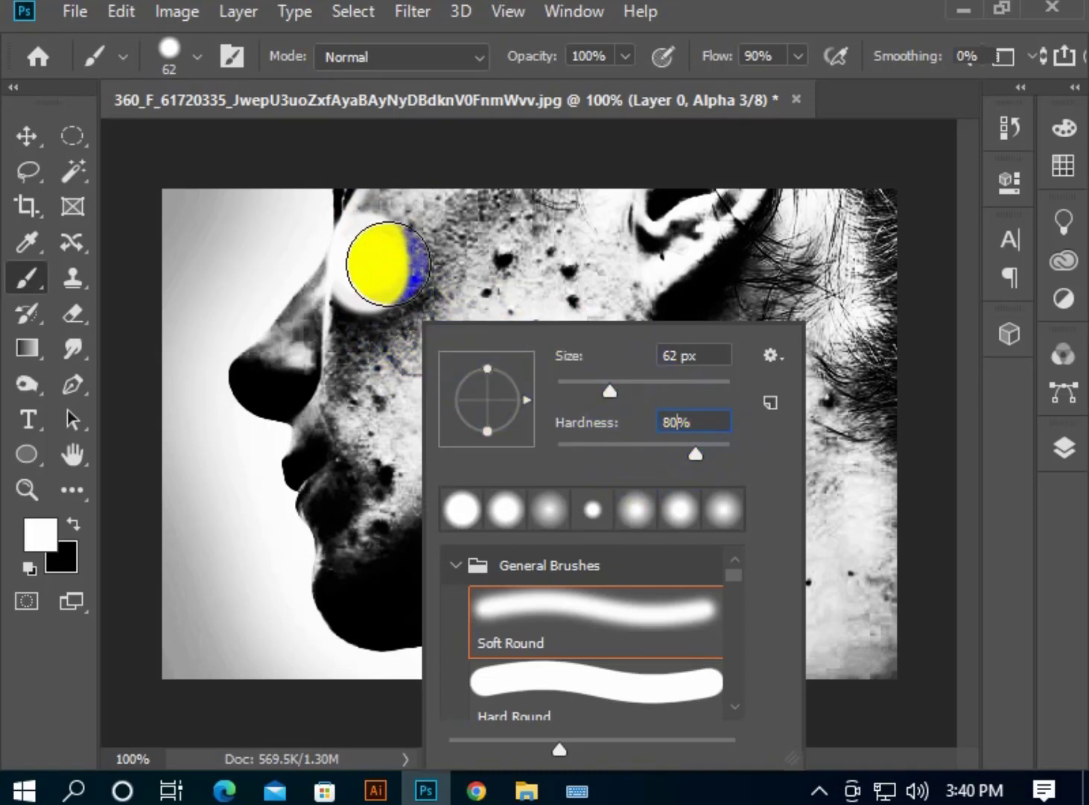
drag(695, 454, 474, 440)
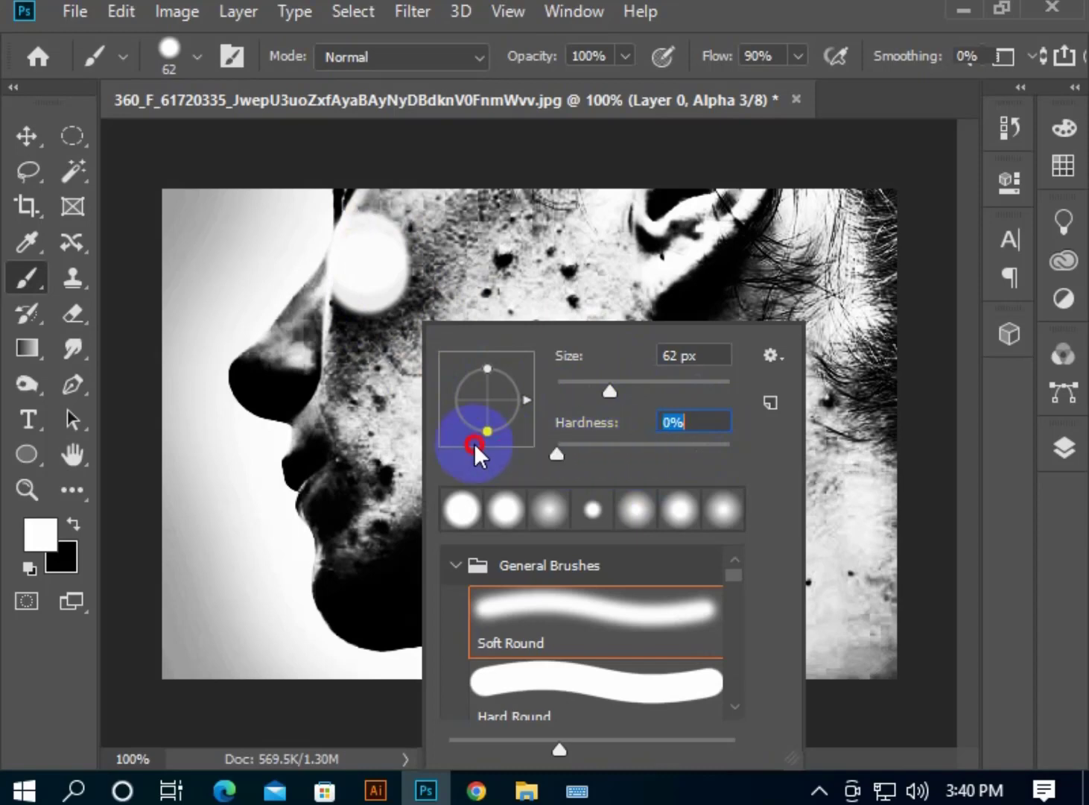
click(371, 353)
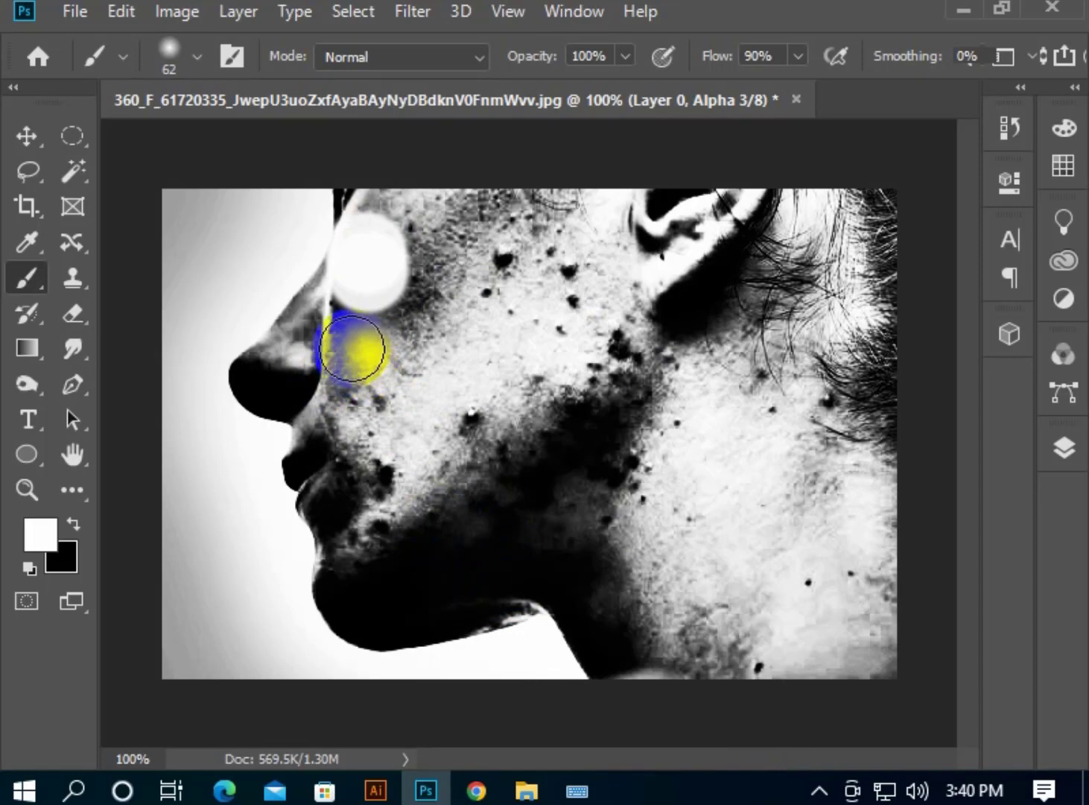
click(345, 319)
click(350, 347)
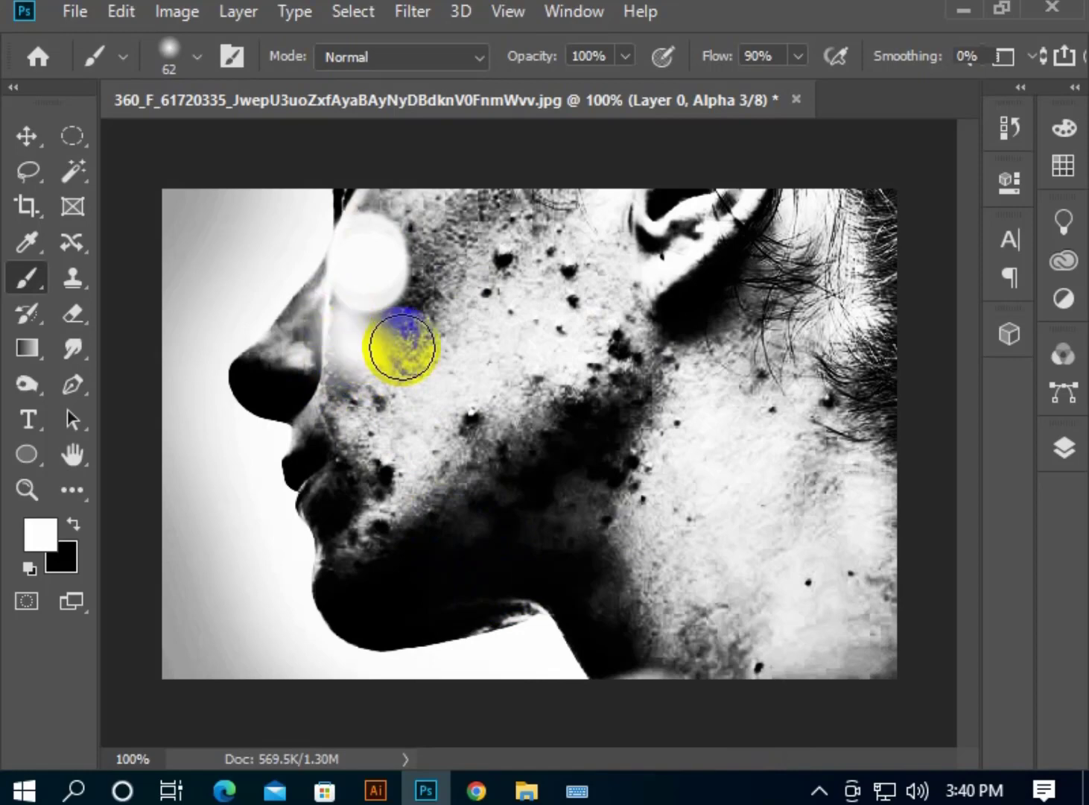
- Set the brush hardness to 100% and paint a hard-edged white dab on the cheek above the lips
right_click(471, 369)
drag(672, 450, 852, 444)
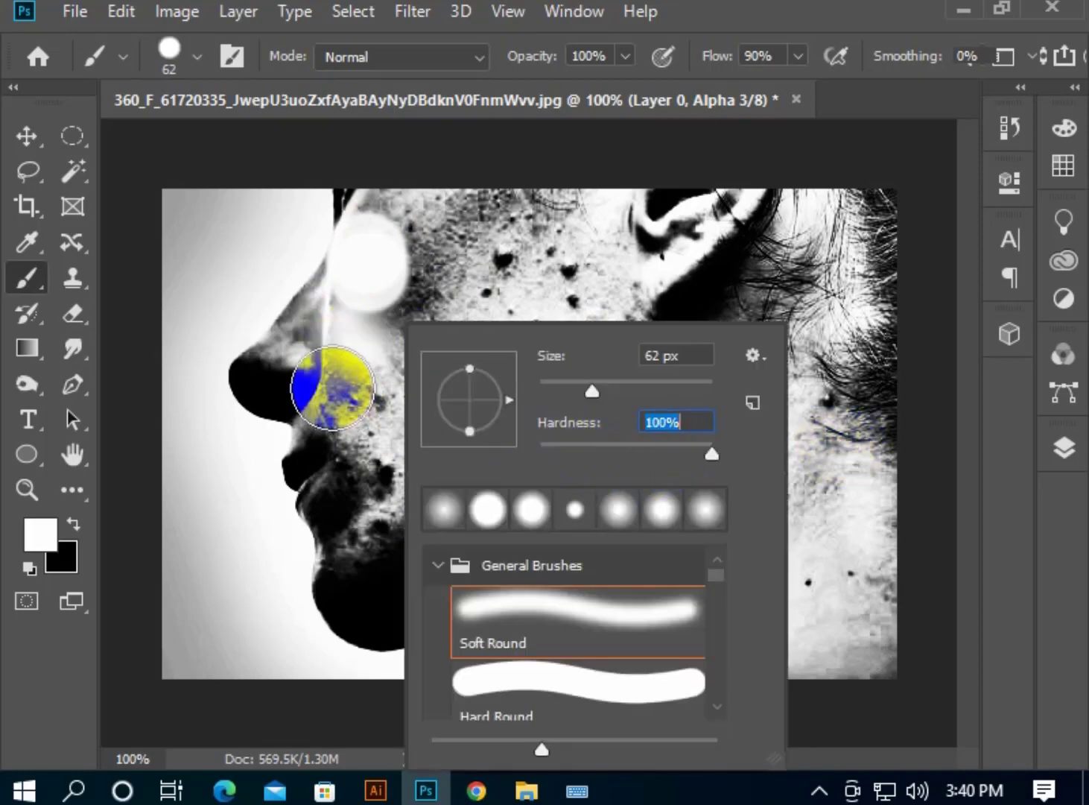
click(333, 403)
- Set the brush hardness to 36% and paint Alpha 3 white around the cheek and neck blemishes, covering the background, facial features, ear and hair
right_click(382, 468)
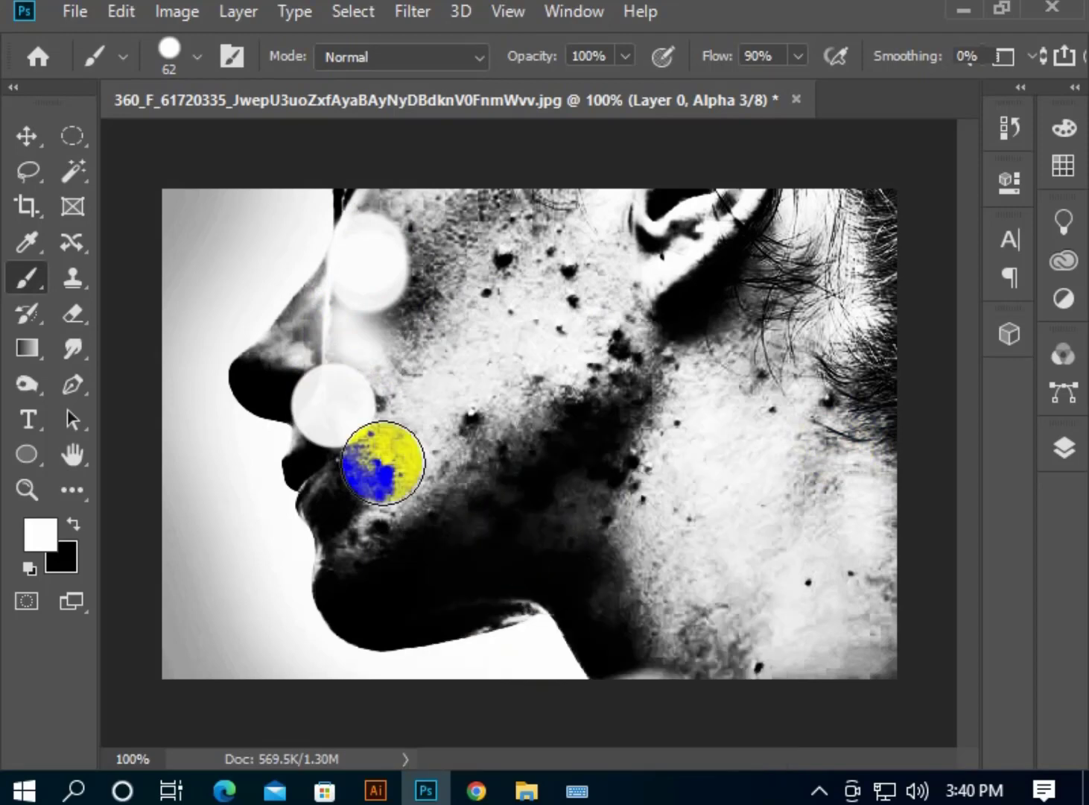
drag(514, 447, 502, 446)
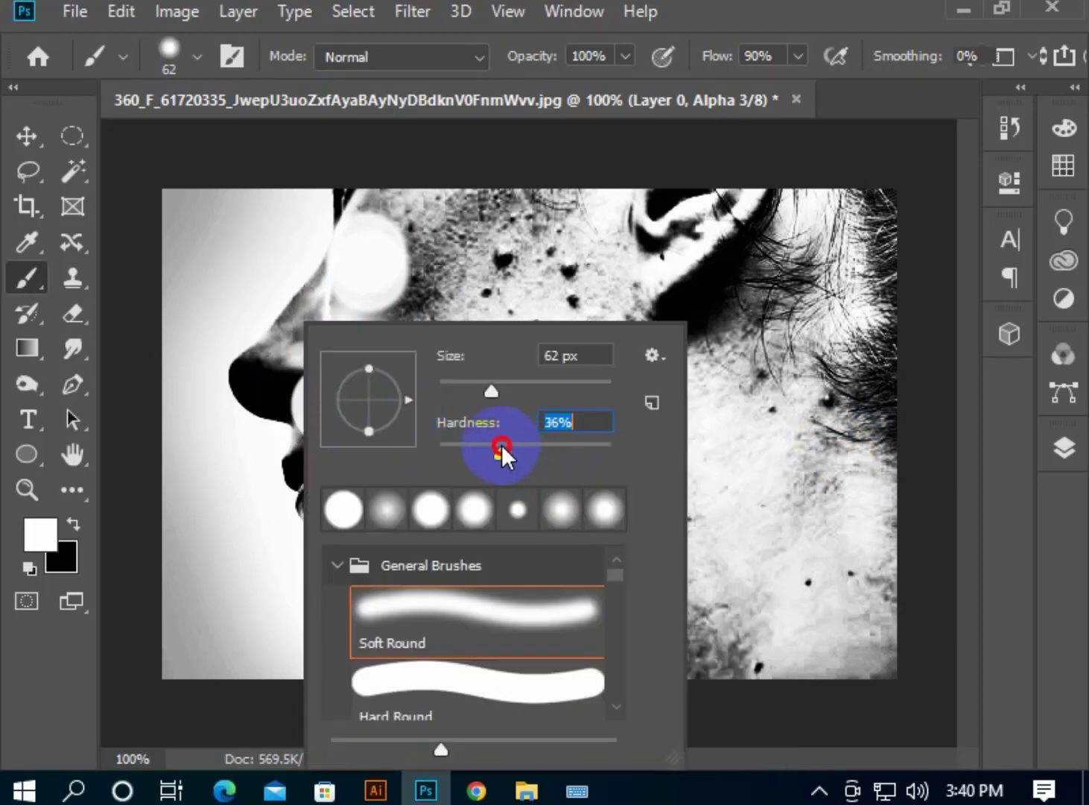
drag(344, 253, 428, 152)
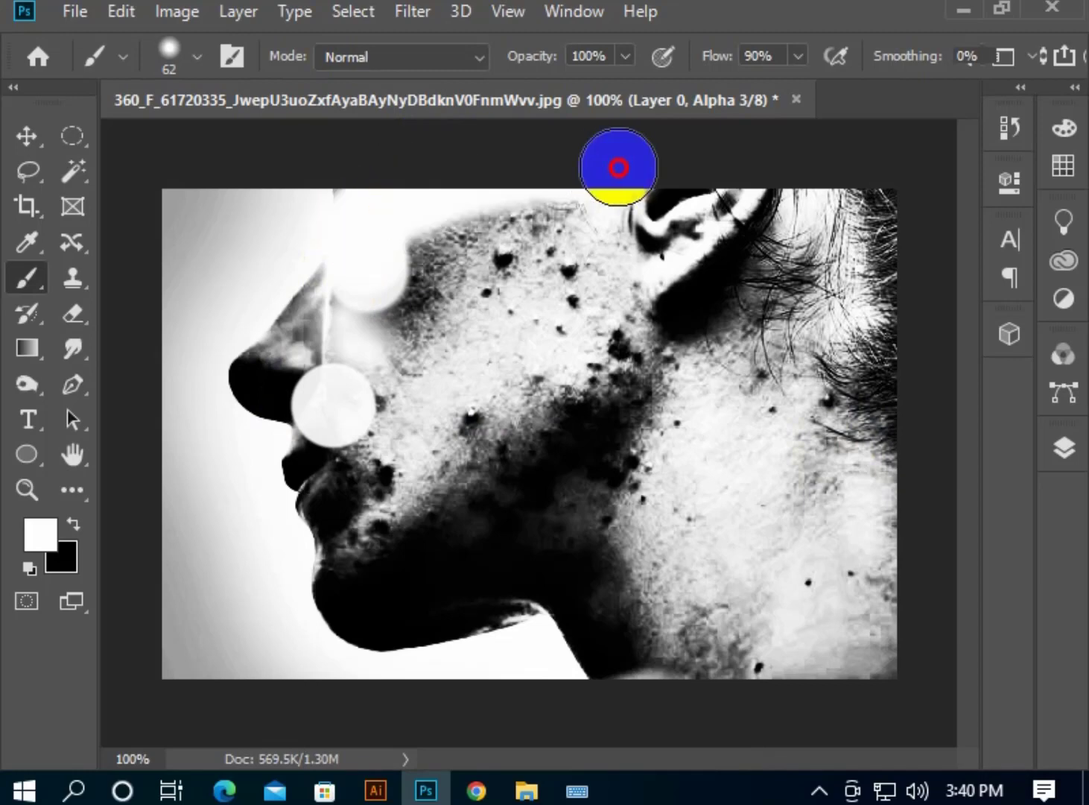
mouse_move(617, 165)
mouse_down()
mouse_move(362, 225)
mouse_move(414, 255)
mouse_move(446, 237)
mouse_move(381, 344)
mouse_move(359, 341)
mouse_move(394, 212)
mouse_move(194, 399)
mouse_move(267, 292)
mouse_move(153, 151)
mouse_up()
mouse_move(204, 425)
mouse_down()
mouse_move(193, 685)
mouse_move(188, 651)
mouse_move(228, 729)
mouse_move(233, 432)
mouse_move(284, 381)
mouse_move(399, 623)
mouse_move(342, 499)
mouse_move(383, 512)
mouse_move(386, 534)
mouse_up()
mouse_move(362, 452)
mouse_down()
mouse_move(406, 683)
mouse_move(212, 655)
mouse_move(511, 661)
mouse_move(876, 649)
mouse_move(596, 581)
mouse_move(542, 477)
mouse_move(622, 433)
mouse_move(590, 432)
mouse_move(488, 486)
mouse_move(583, 506)
mouse_move(570, 555)
mouse_move(512, 525)
mouse_move(685, 622)
mouse_move(757, 528)
mouse_move(898, 497)
mouse_move(788, 462)
mouse_move(817, 486)
mouse_move(871, 466)
mouse_move(899, 405)
mouse_move(798, 360)
mouse_move(754, 277)
mouse_move(726, 318)
mouse_move(672, 326)
mouse_move(708, 246)
mouse_move(556, 187)
mouse_move(734, 245)
mouse_move(668, 183)
mouse_move(936, 218)
mouse_move(874, 304)
mouse_move(849, 251)
mouse_move(826, 233)
mouse_move(891, 321)
mouse_up()
mouse_move(914, 539)
mouse_down()
mouse_move(903, 649)
mouse_move(891, 571)
mouse_move(902, 668)
mouse_move(857, 678)
mouse_up()
mouse_move(734, 517)
mouse_down()
mouse_move(741, 463)
mouse_move(739, 482)
mouse_move(832, 457)
mouse_move(769, 447)
mouse_move(852, 481)
mouse_move(872, 465)
mouse_up()
mouse_move(737, 339)
mouse_down()
mouse_move(484, 348)
mouse_move(414, 320)
mouse_move(434, 358)
mouse_move(397, 447)
mouse_move(423, 471)
mouse_move(485, 474)
mouse_up()
click(666, 595)
mouse_move(667, 595)
mouse_down()
mouse_move(745, 599)
mouse_move(741, 571)
mouse_up()
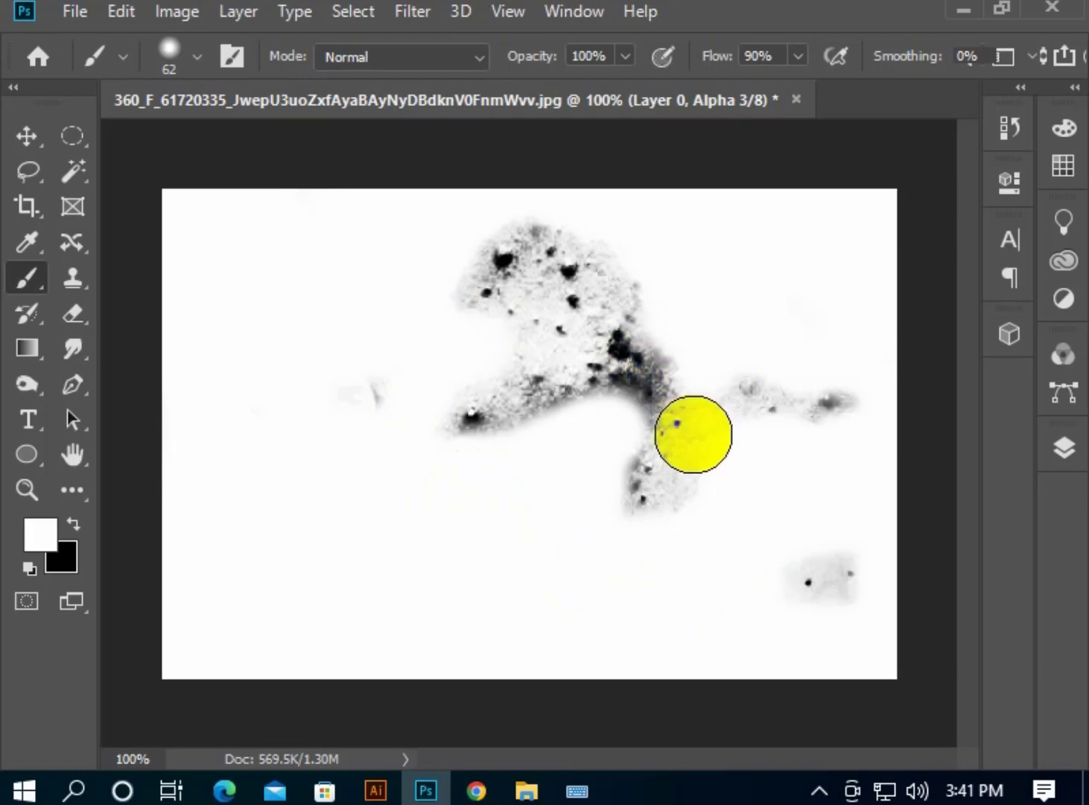
- Load the Alpha 3 channel as a selection and switch back to the RGB composite channel
click(1077, 356)
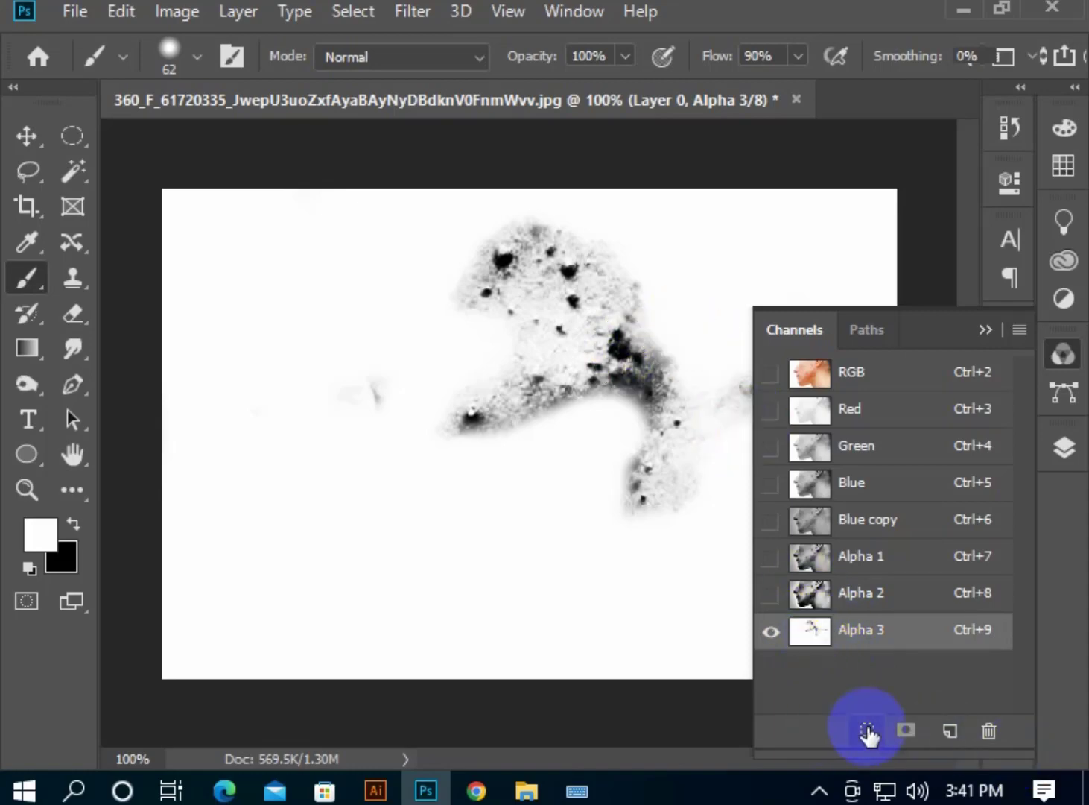
click(866, 373)
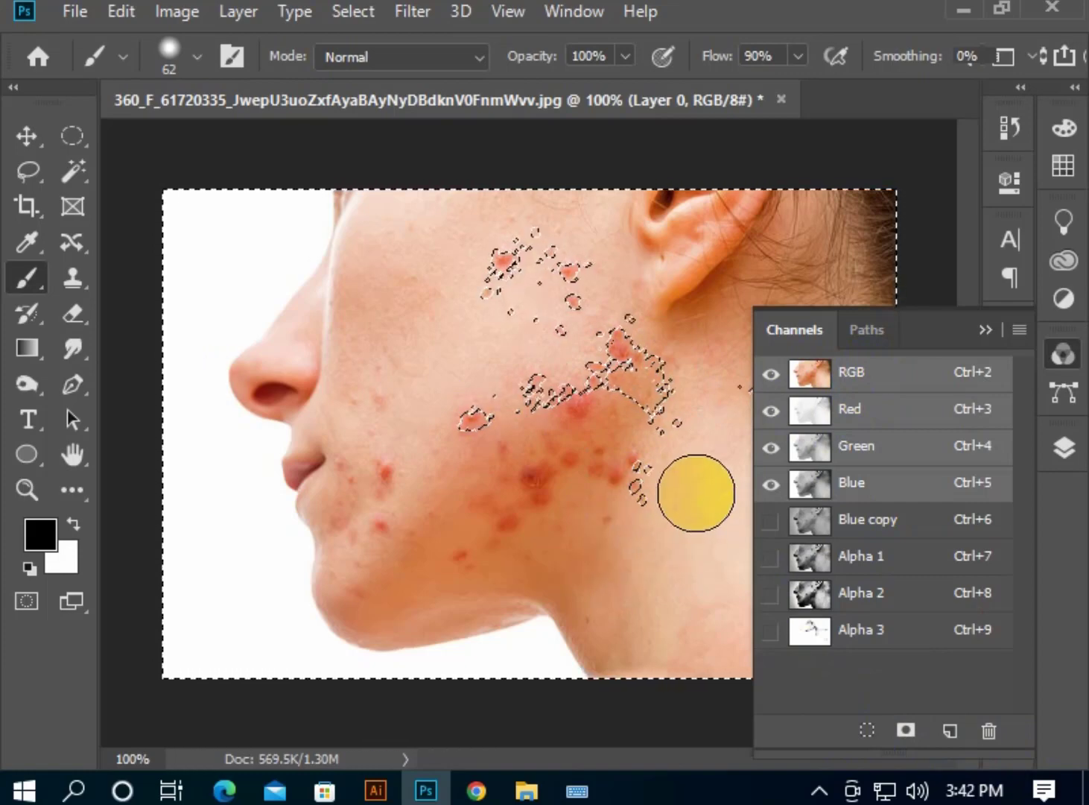
click(981, 329)
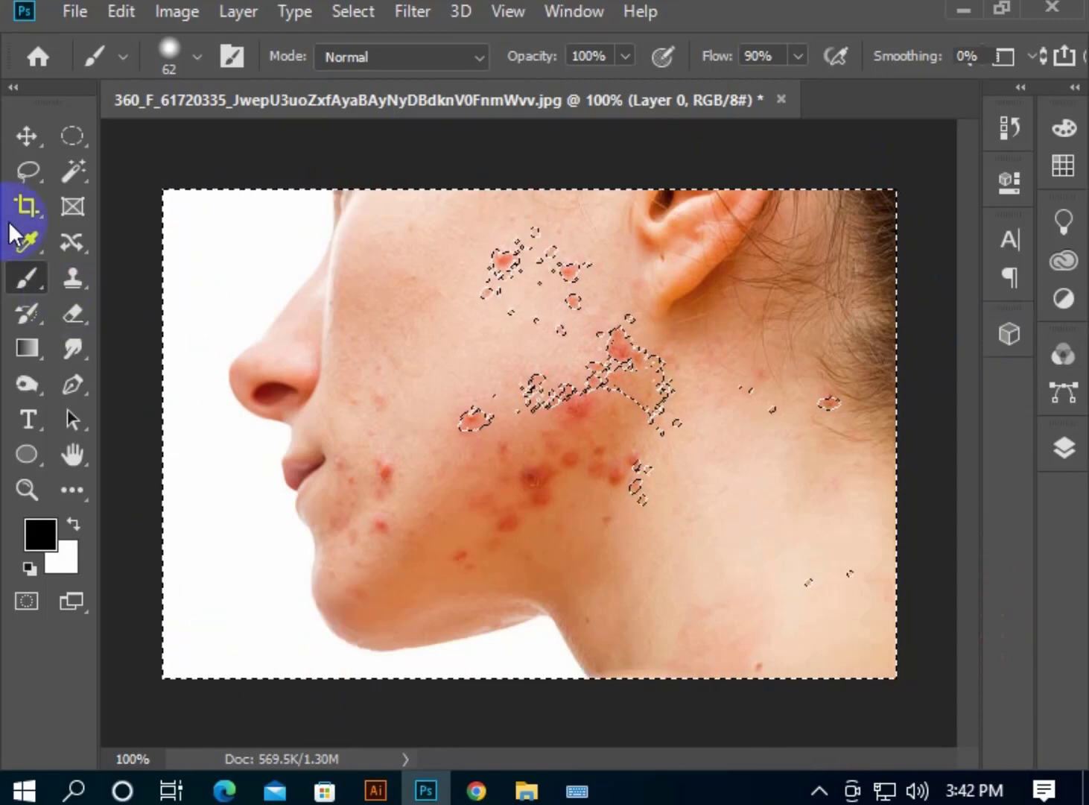
- Switch to the Move tool and invert the selection so that only the blemishes are selected
click(18, 145)
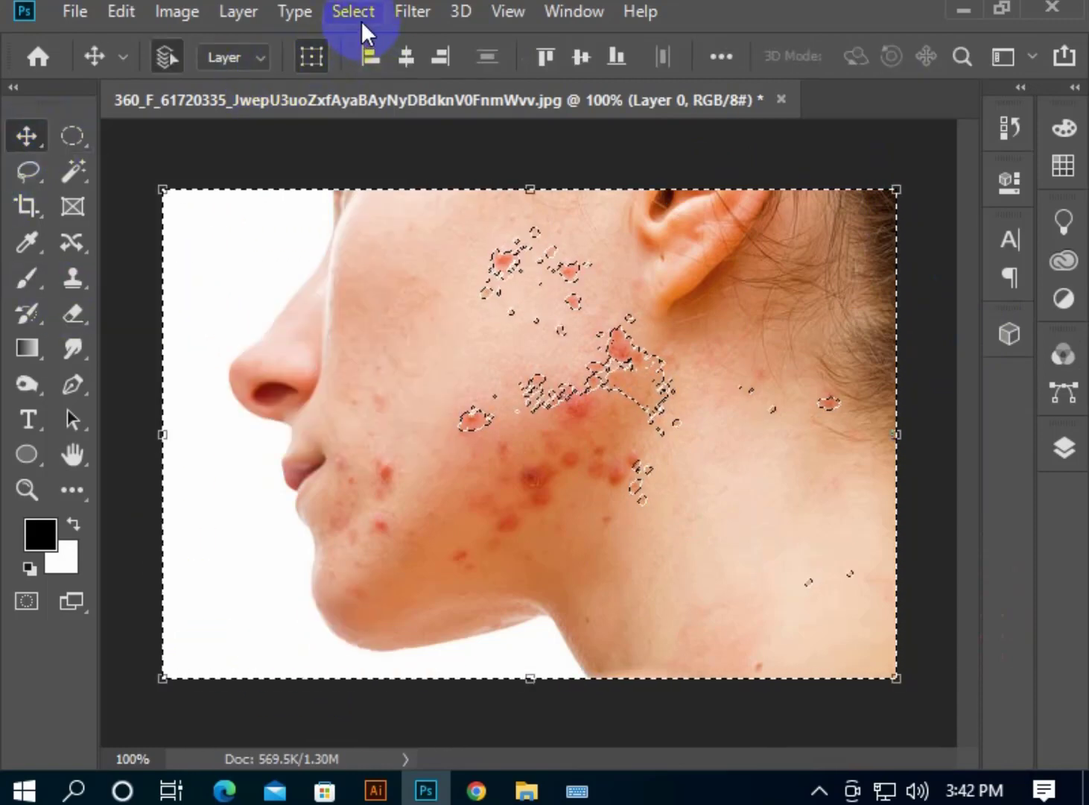
click(360, 20)
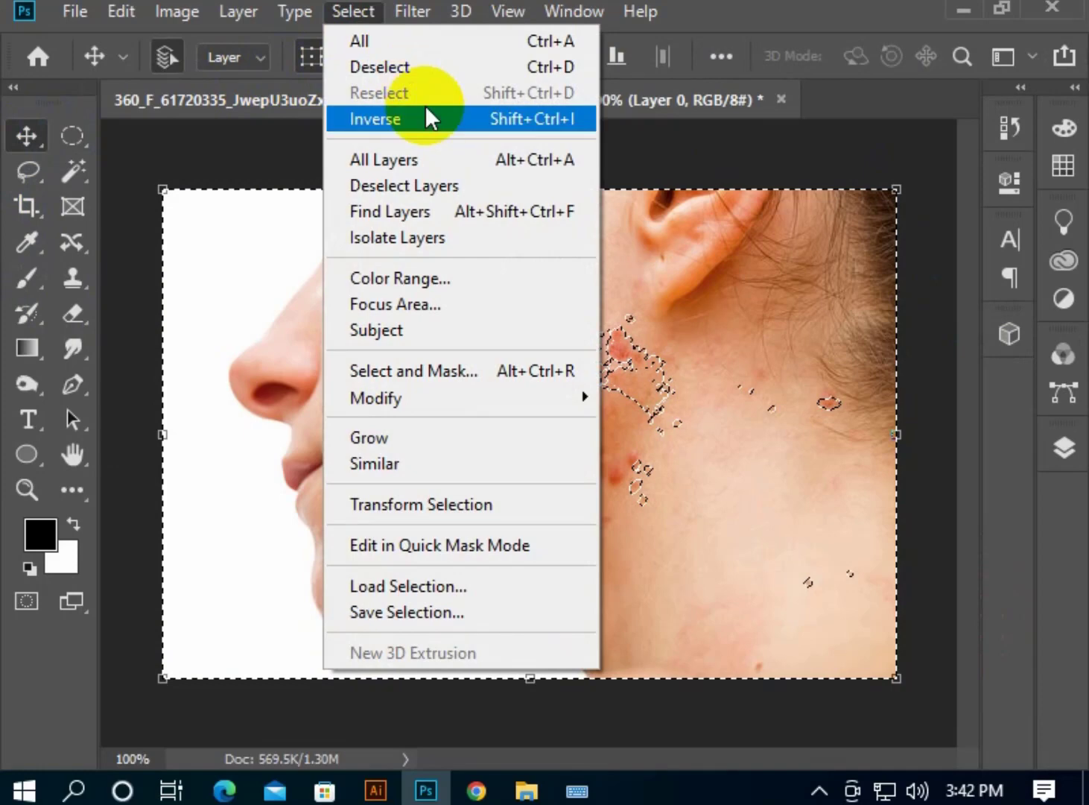
click(435, 118)
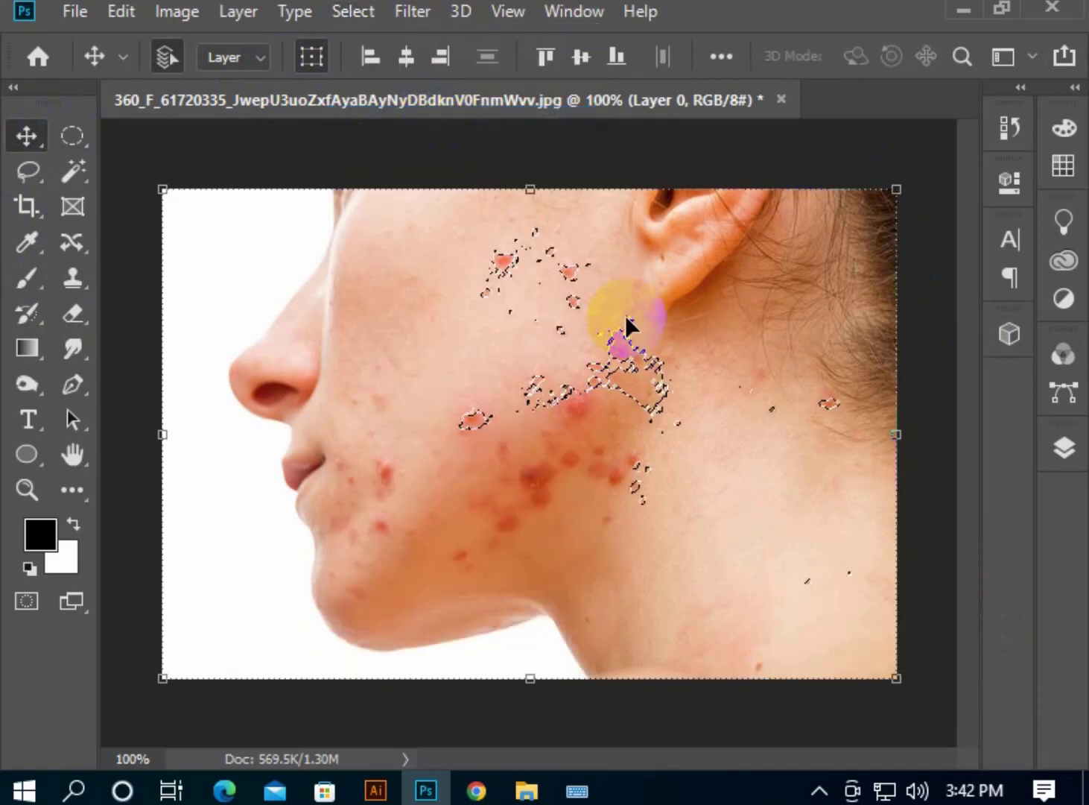
- Lighten the selected blemishes with a Curves adjustment by raising the middle of the RGB curve, and clear the selection
click(170, 17)
mouse_move(260, 81)
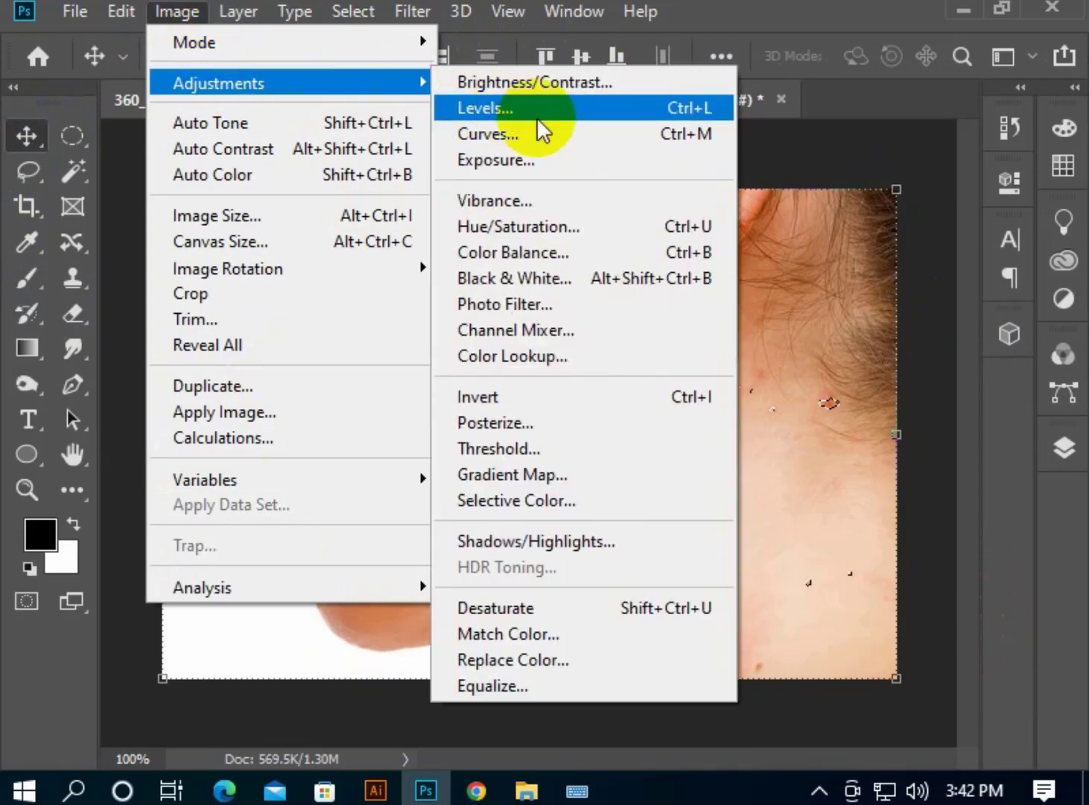
click(556, 134)
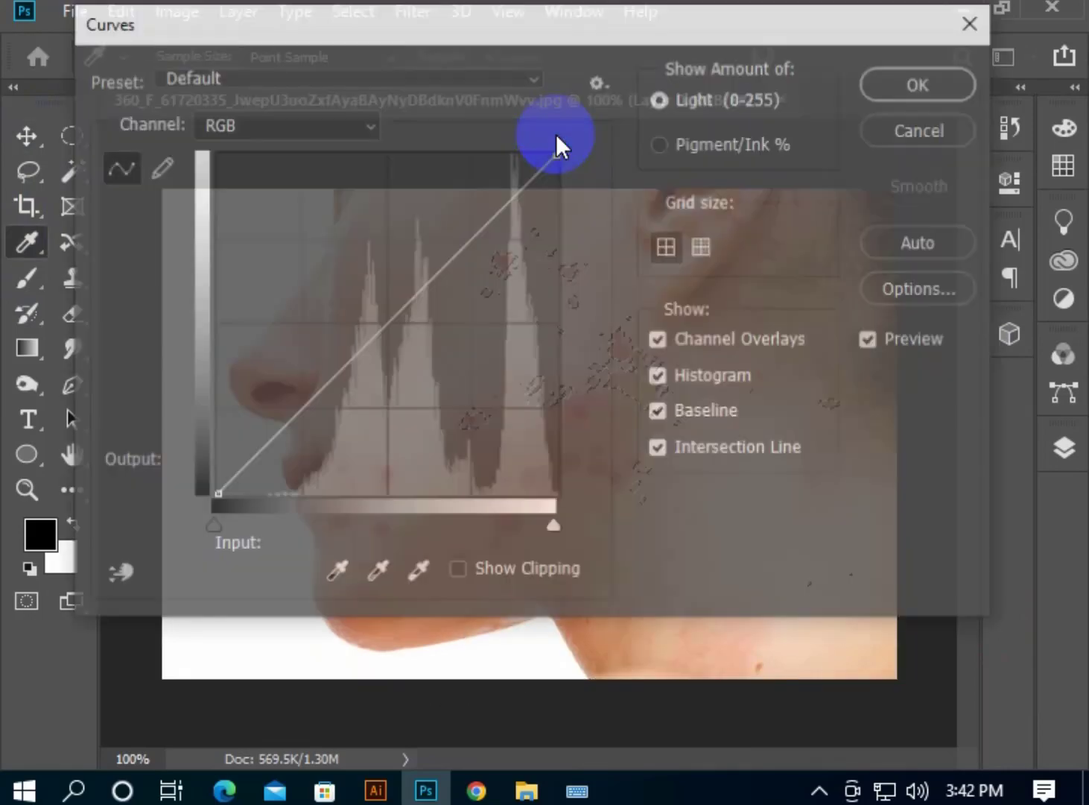
drag(503, 21, 908, 467)
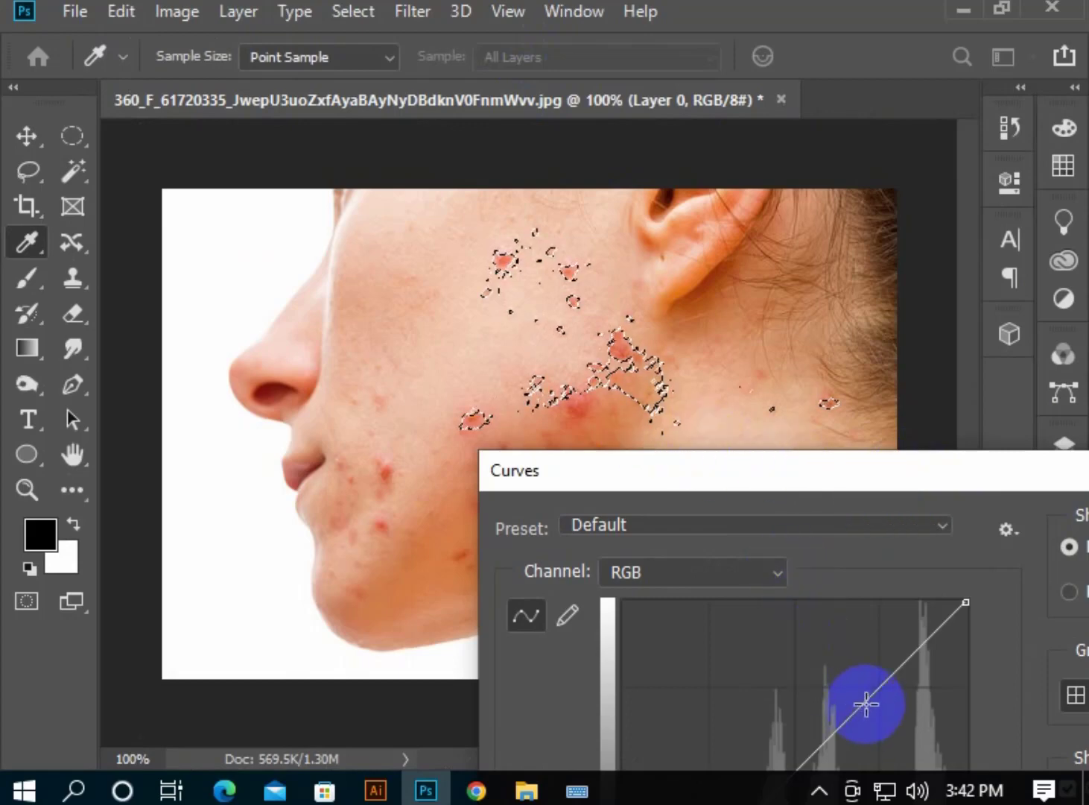
drag(859, 705, 855, 696)
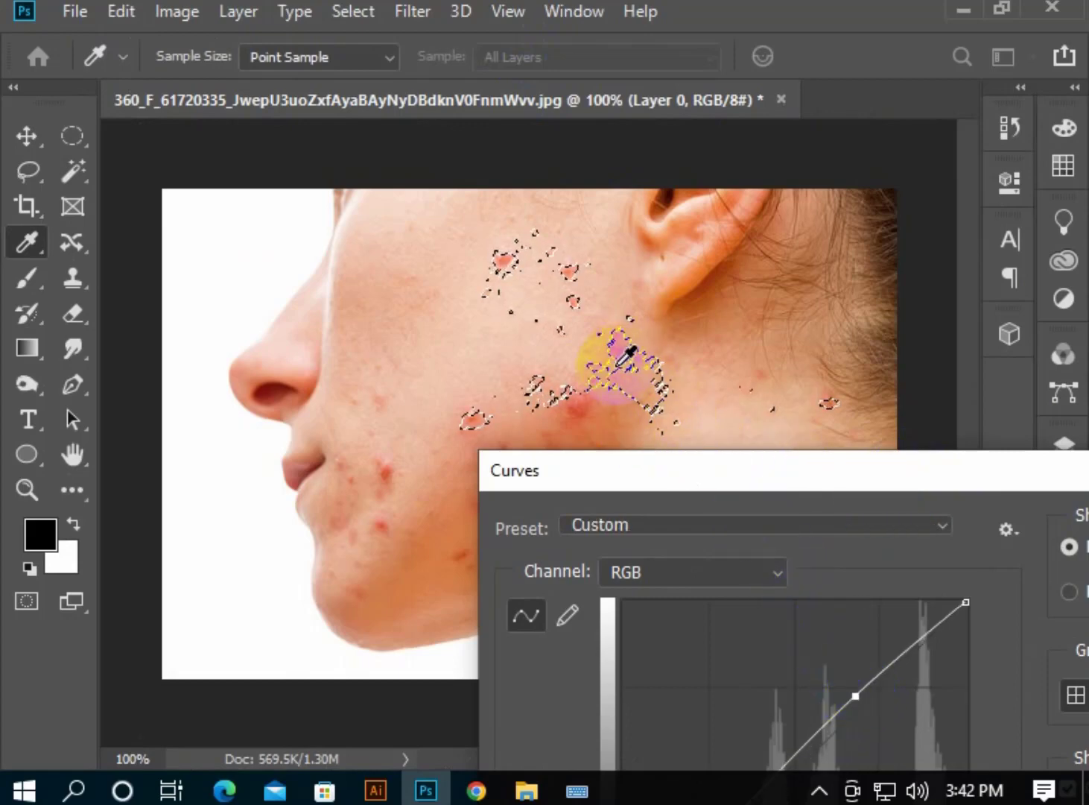
drag(895, 500, 887, 469)
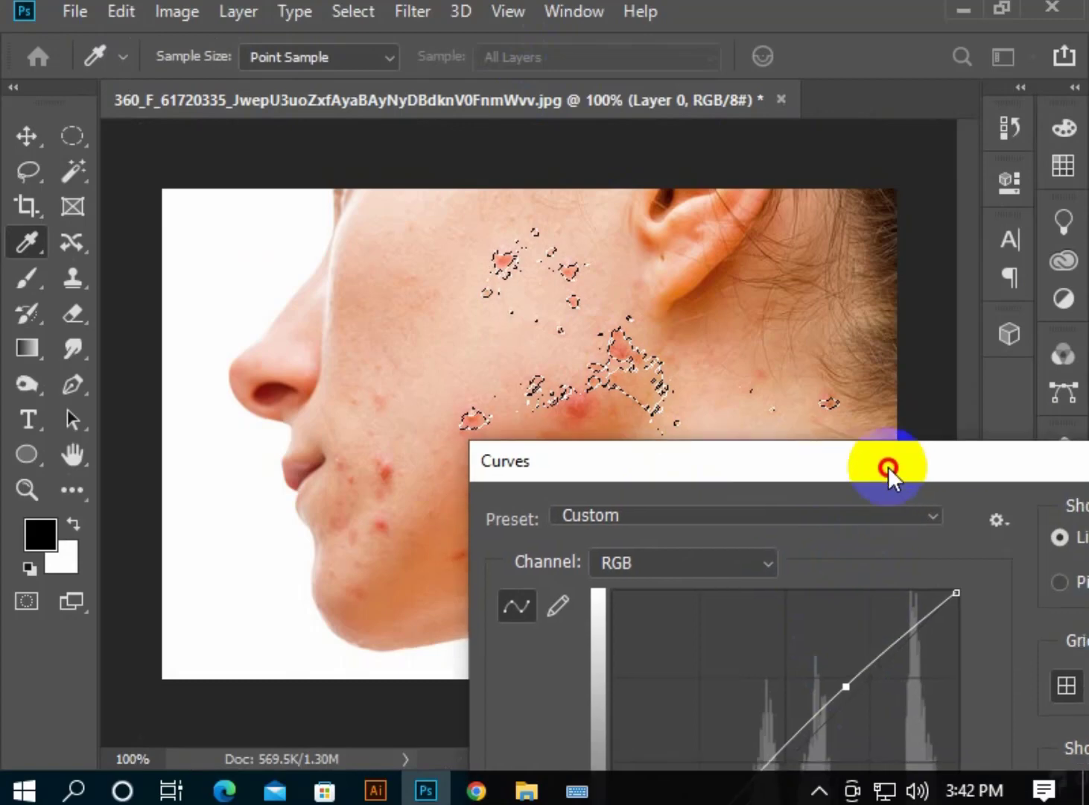
drag(841, 687, 840, 685)
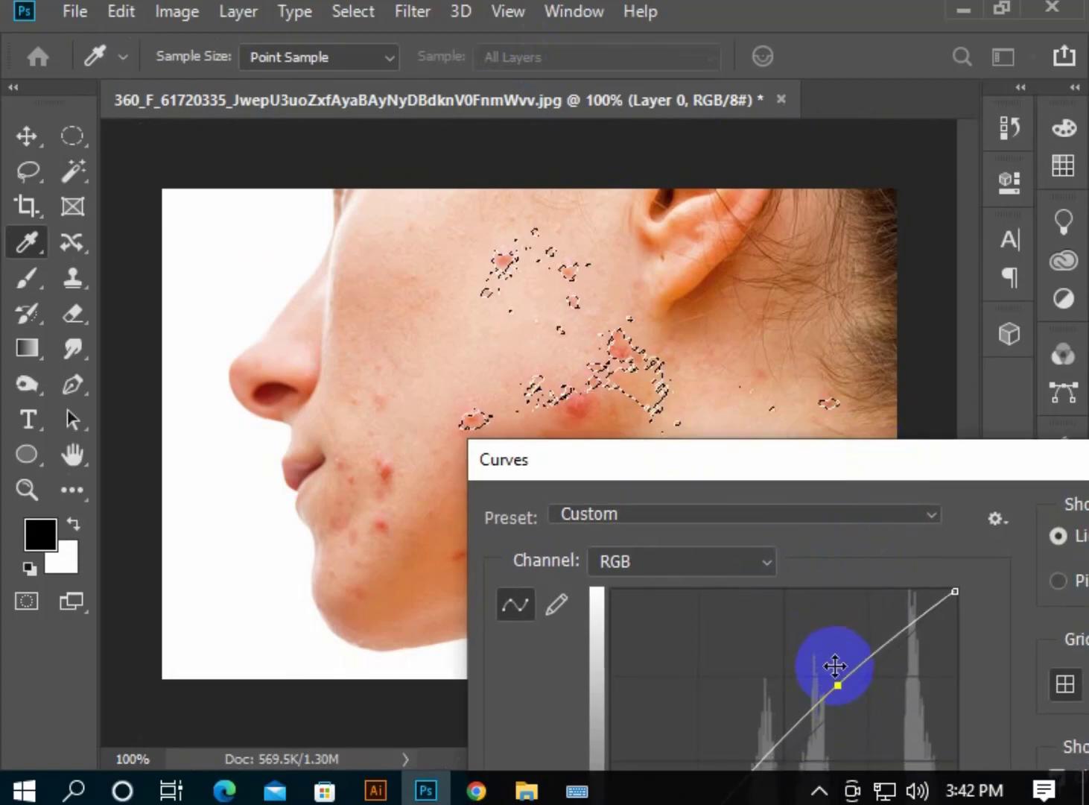
drag(870, 474, 477, 434)
click(880, 477)
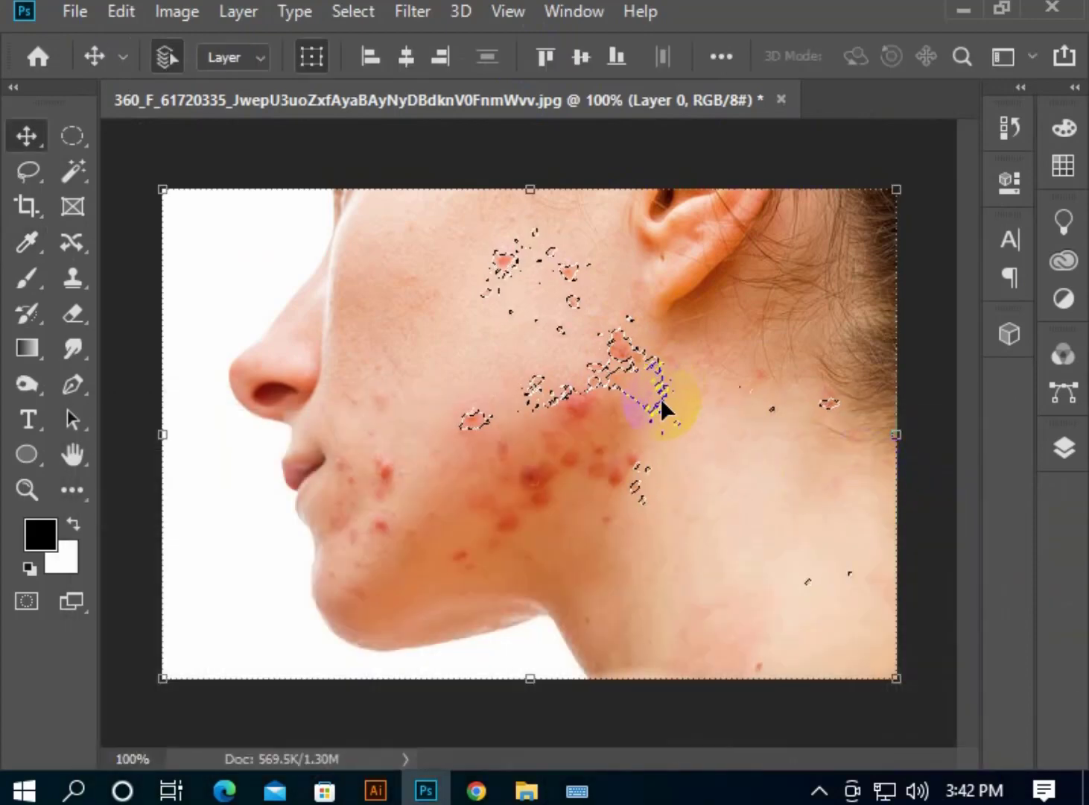
key(ctrl+d)
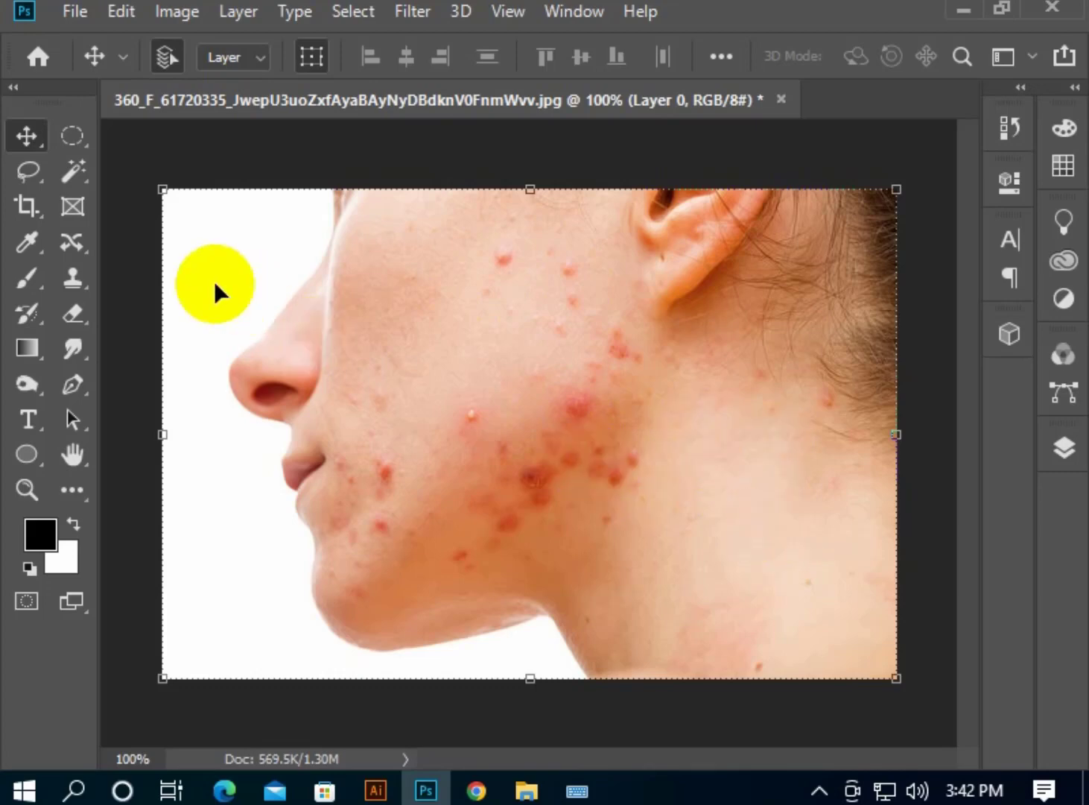
- Remove the red blemishes on the cheek below the ear and along the jaw with the Spot Healing Brush at size 45
click(1064, 447)
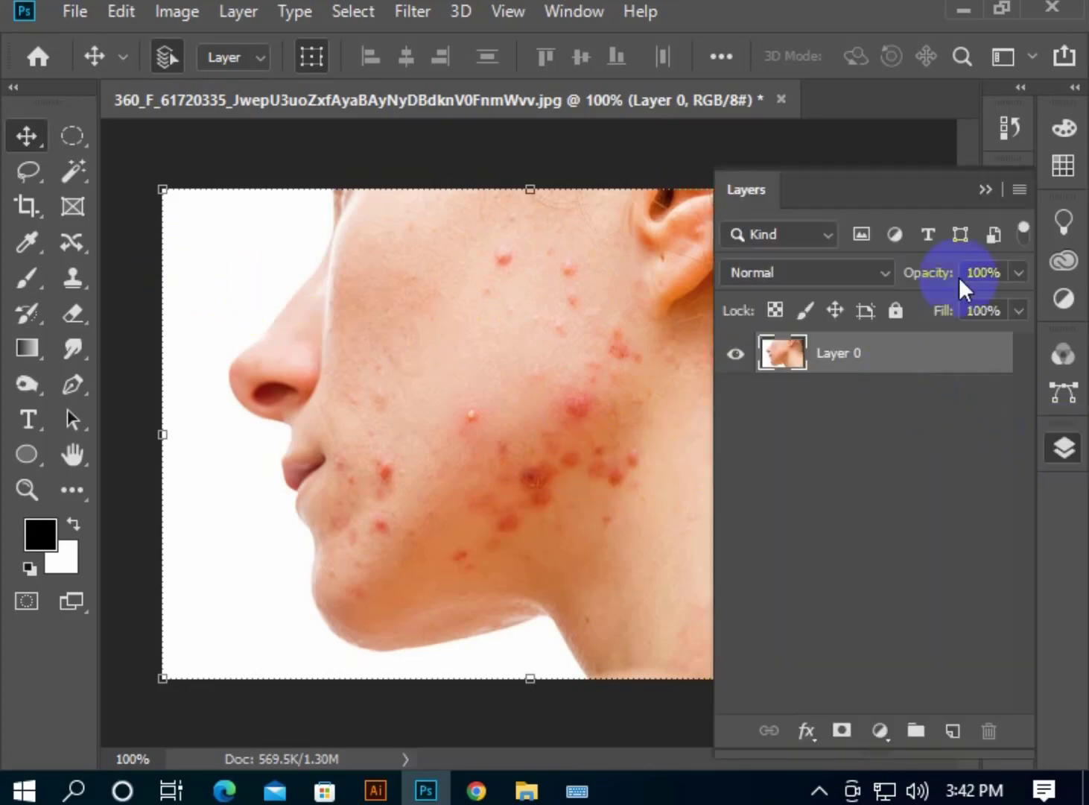
click(987, 189)
click(95, 243)
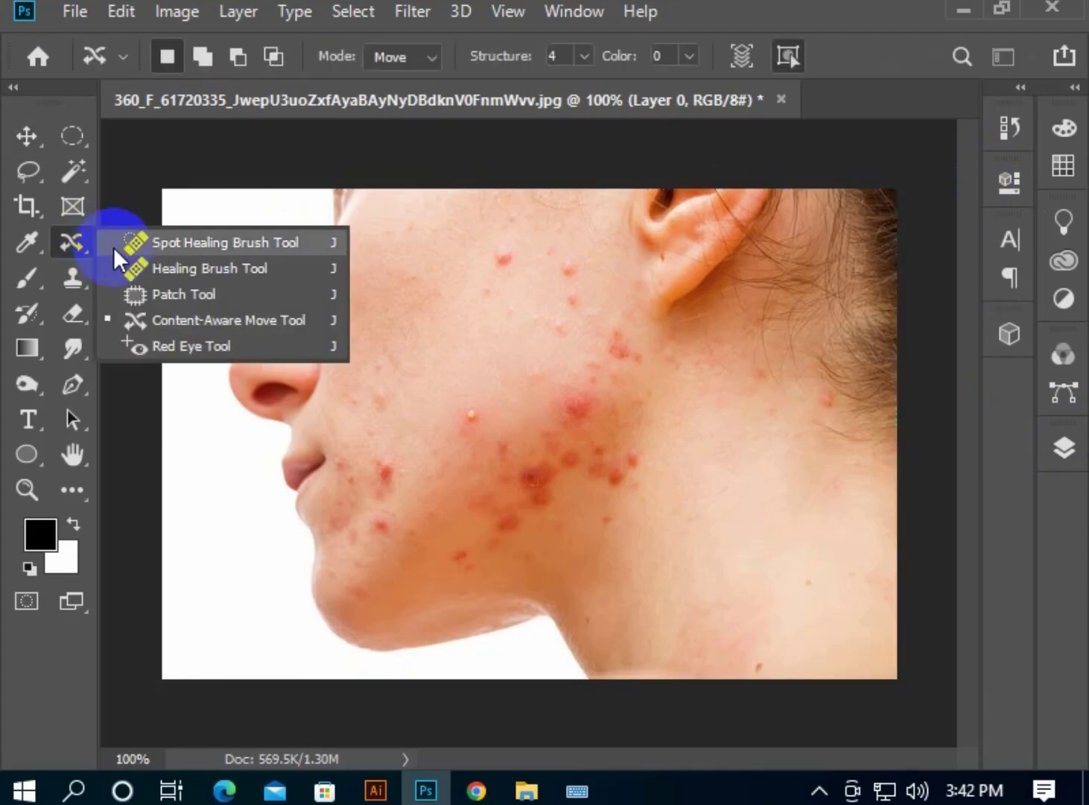
click(150, 250)
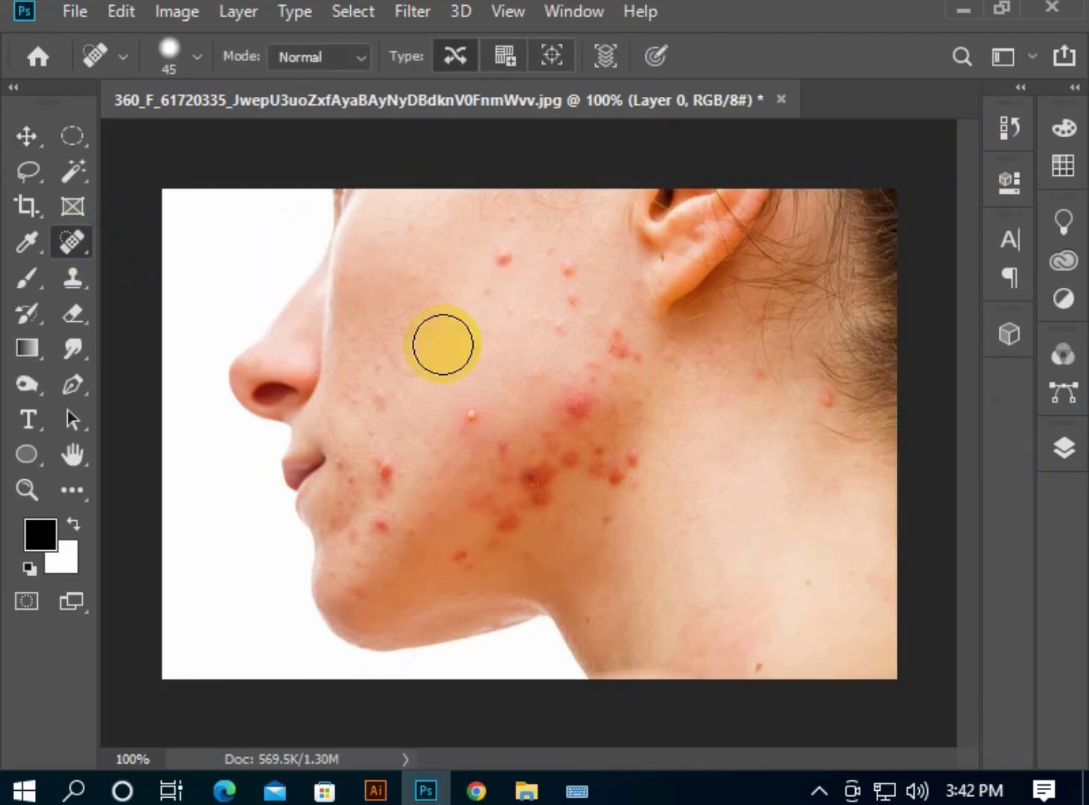
click(578, 302)
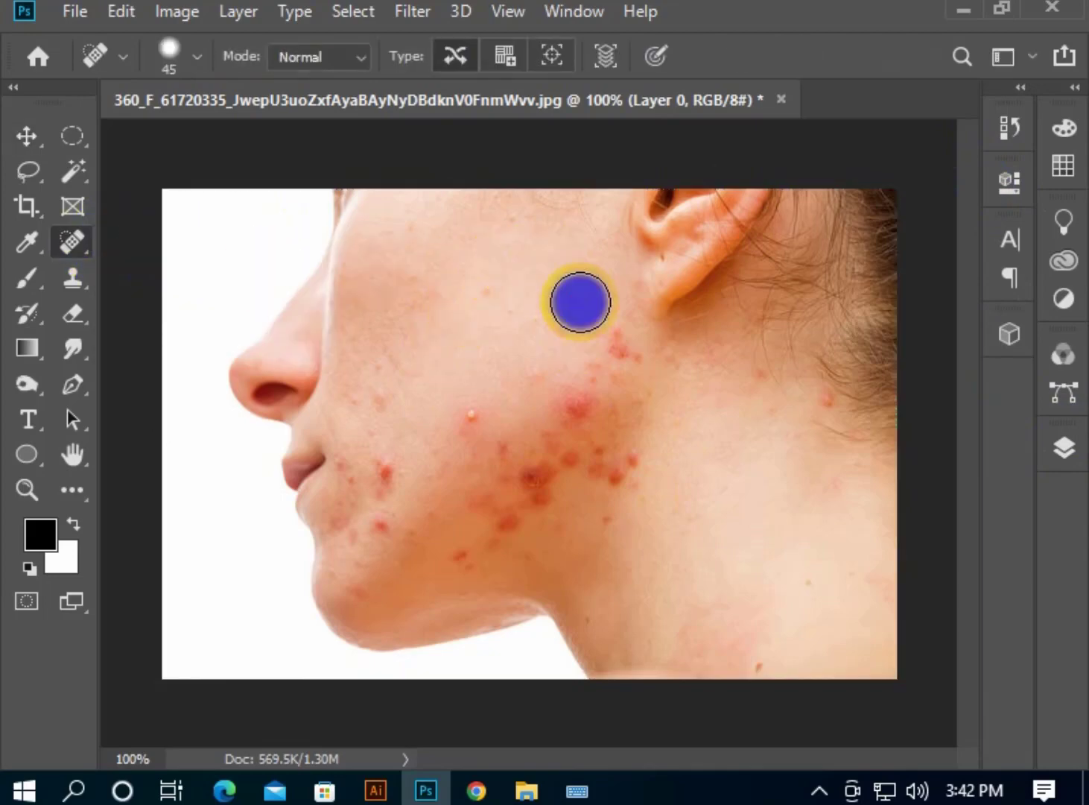
click(619, 355)
click(576, 403)
click(602, 478)
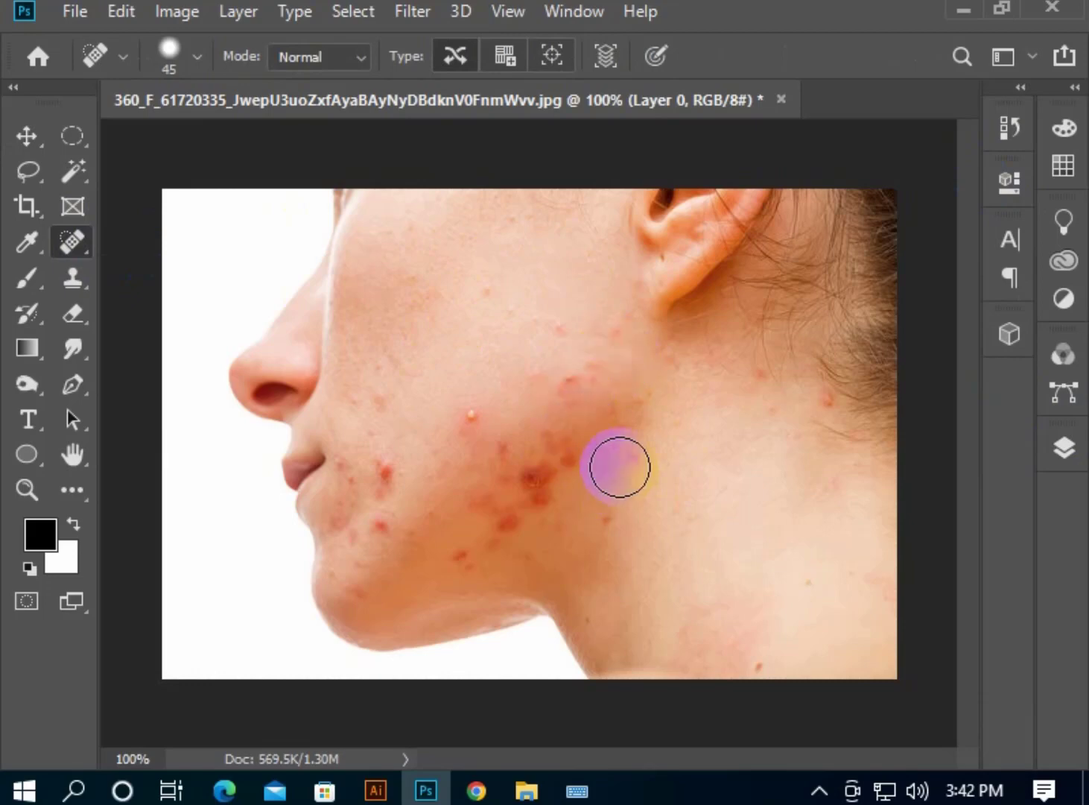
click(546, 460)
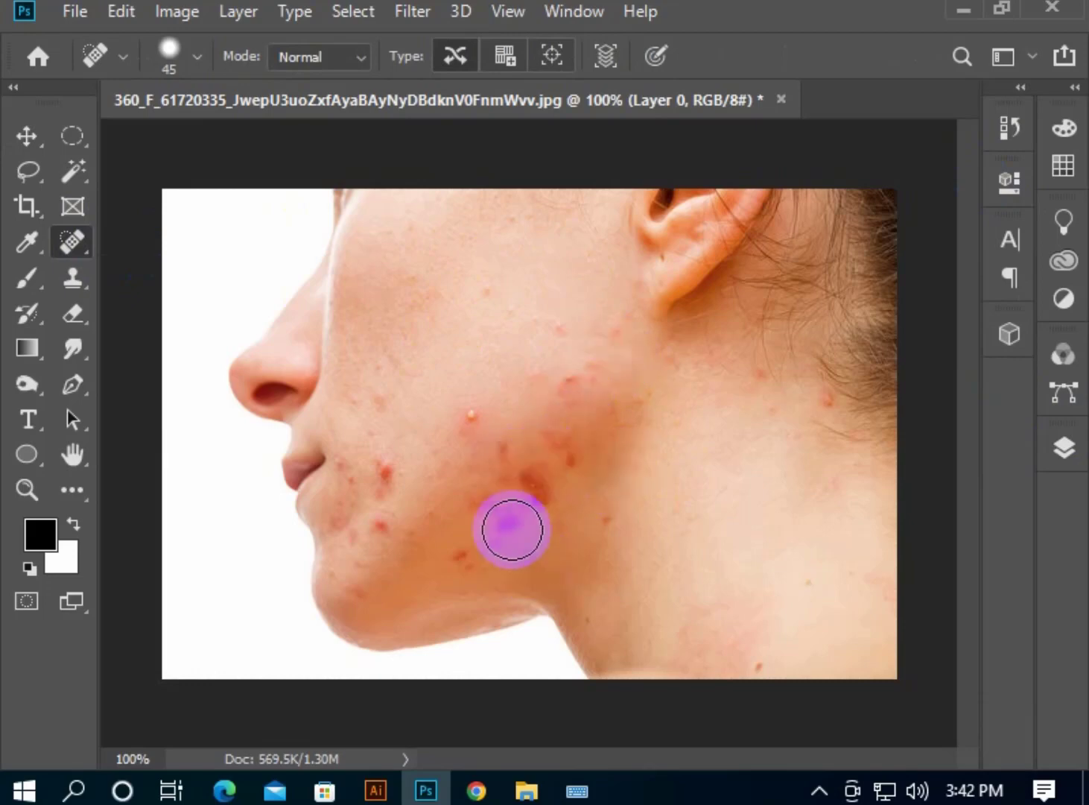
- Heal the blemishes in the middle of the cheek, beside the mouth and on the chin
click(463, 433)
click(378, 470)
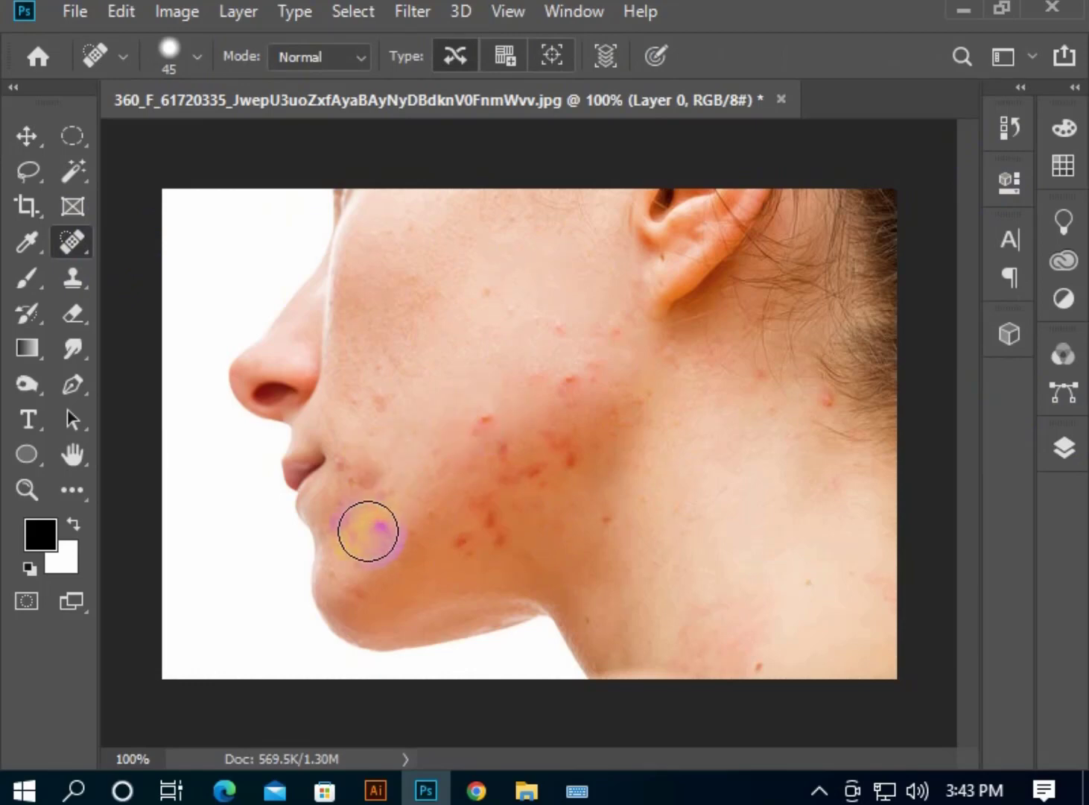
click(384, 482)
click(408, 581)
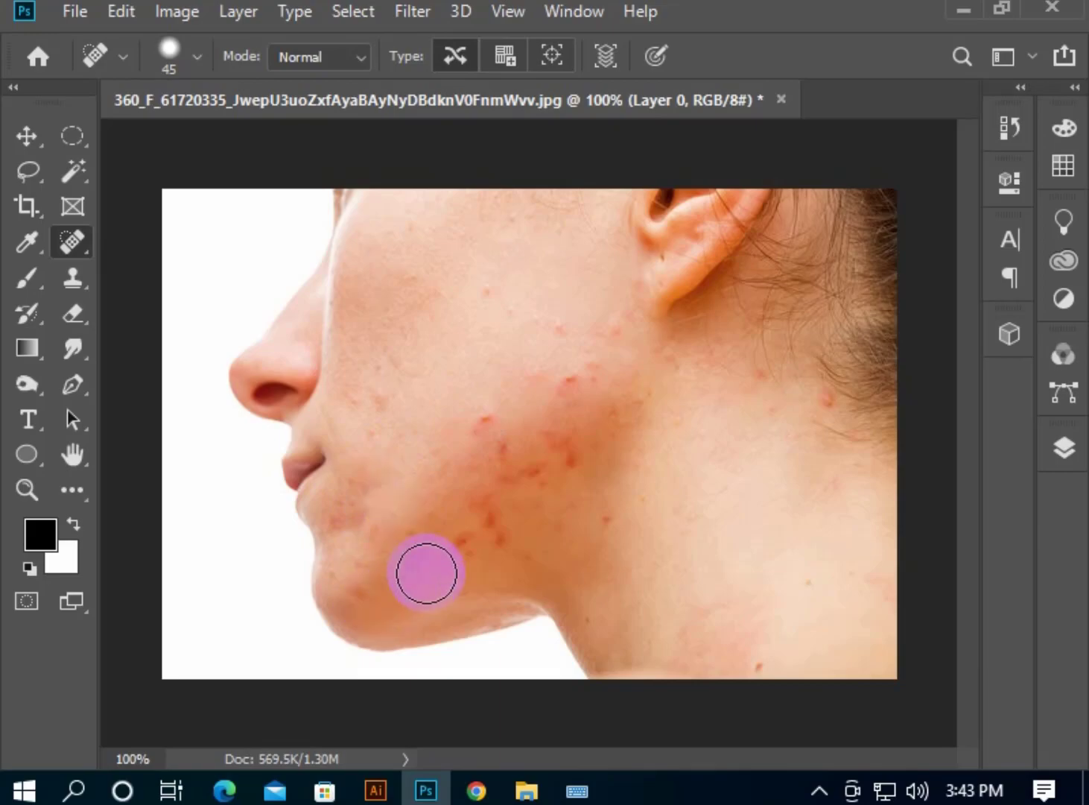
- Heal the dark red spot in the shaded jaw area in close-up, reducing the healing brush to size 9 for its remains
click(584, 387)
scroll(584, 496, up, 5)
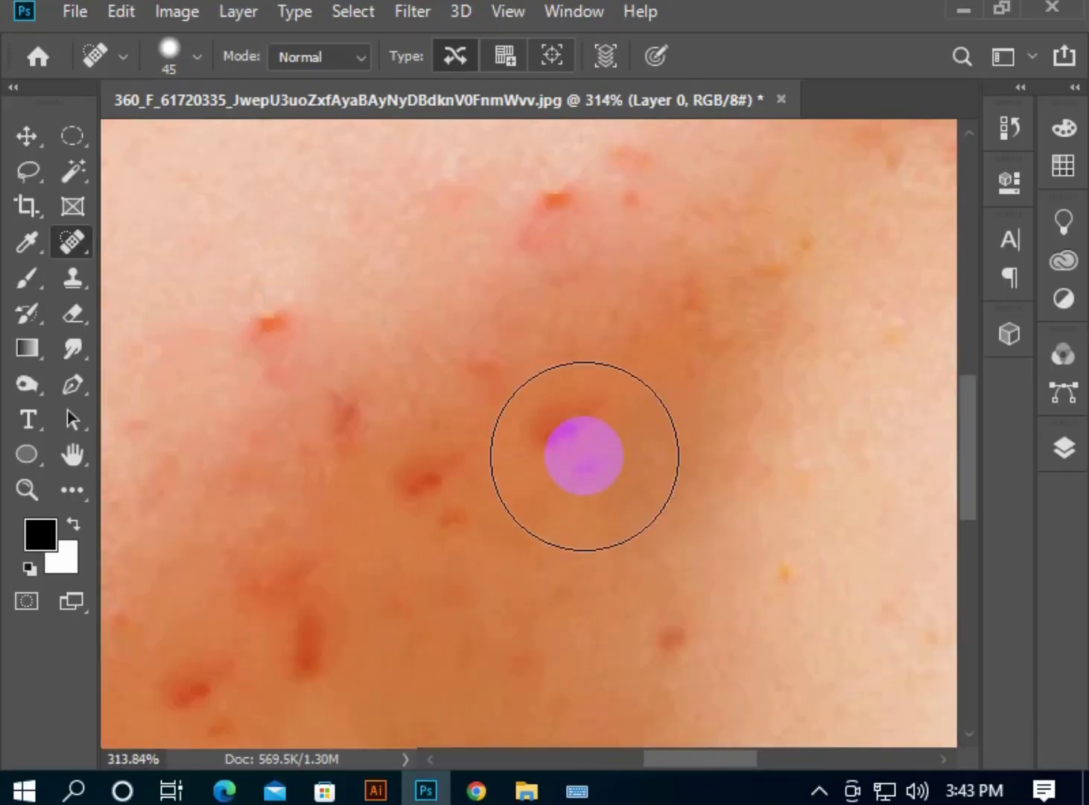
drag(584, 456, 586, 432)
key(bracketleft)
key(bracketleft)
key(bracketleft)
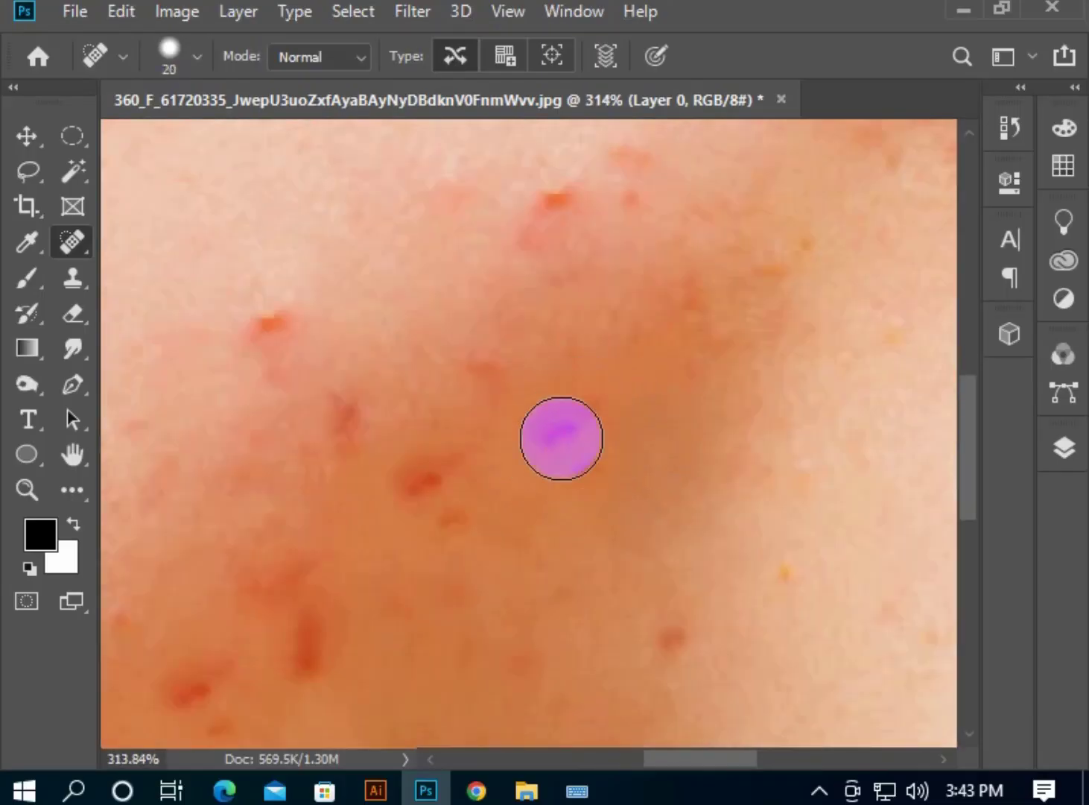
key(bracketleft)
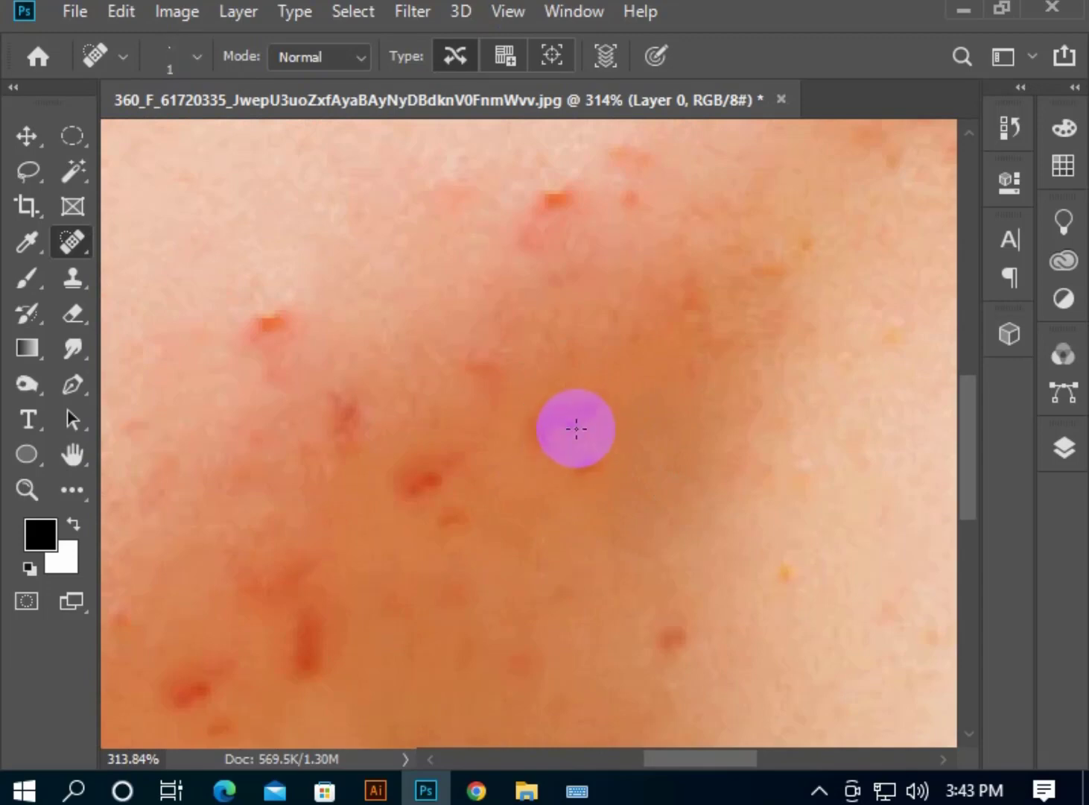
key(bracketright)
drag(577, 429, 555, 429)
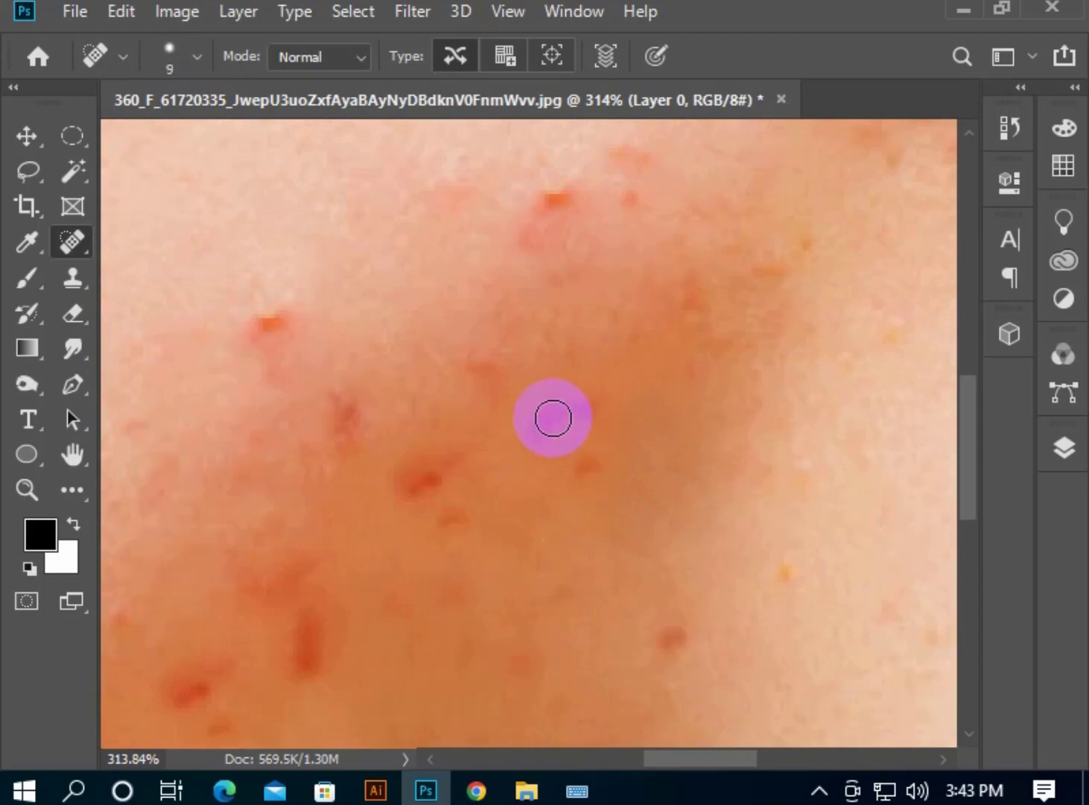
- Enlarge the healing brush to size 25 and remove the red marks scattered around the shaded jaw area and the cheek above it
key(bracketright)
key(bracketright)
key(bracketright)
key(bracketright)
click(435, 484)
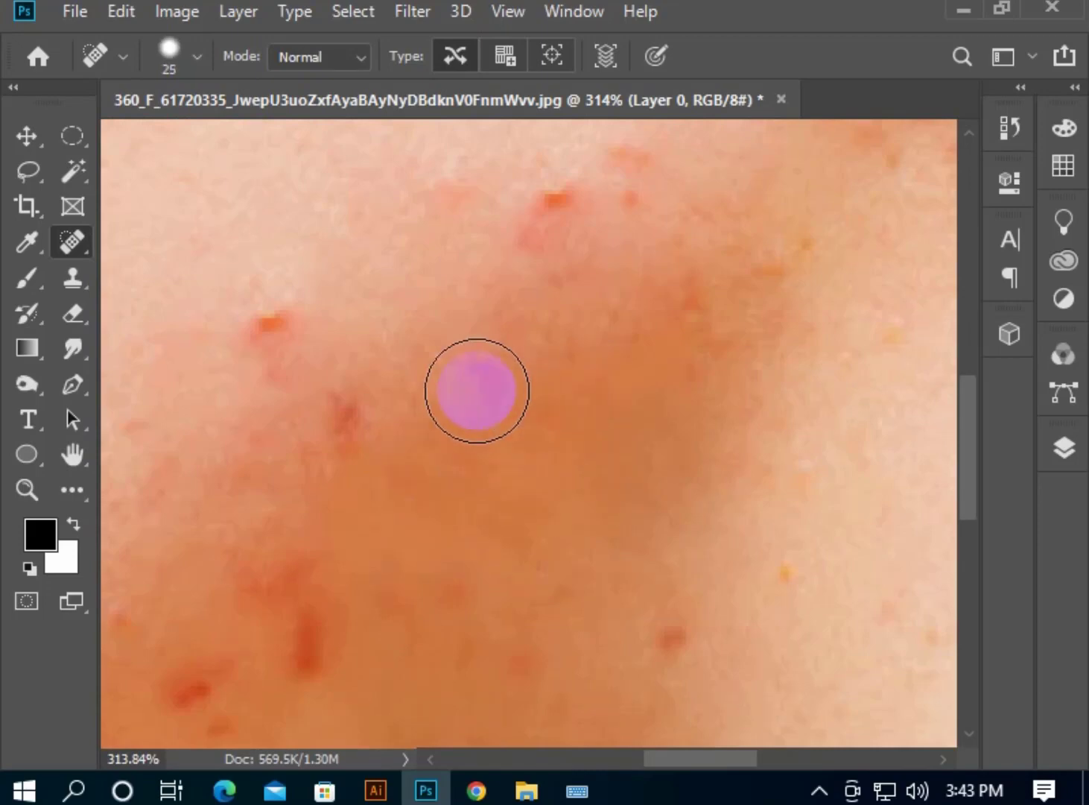
click(333, 418)
click(555, 202)
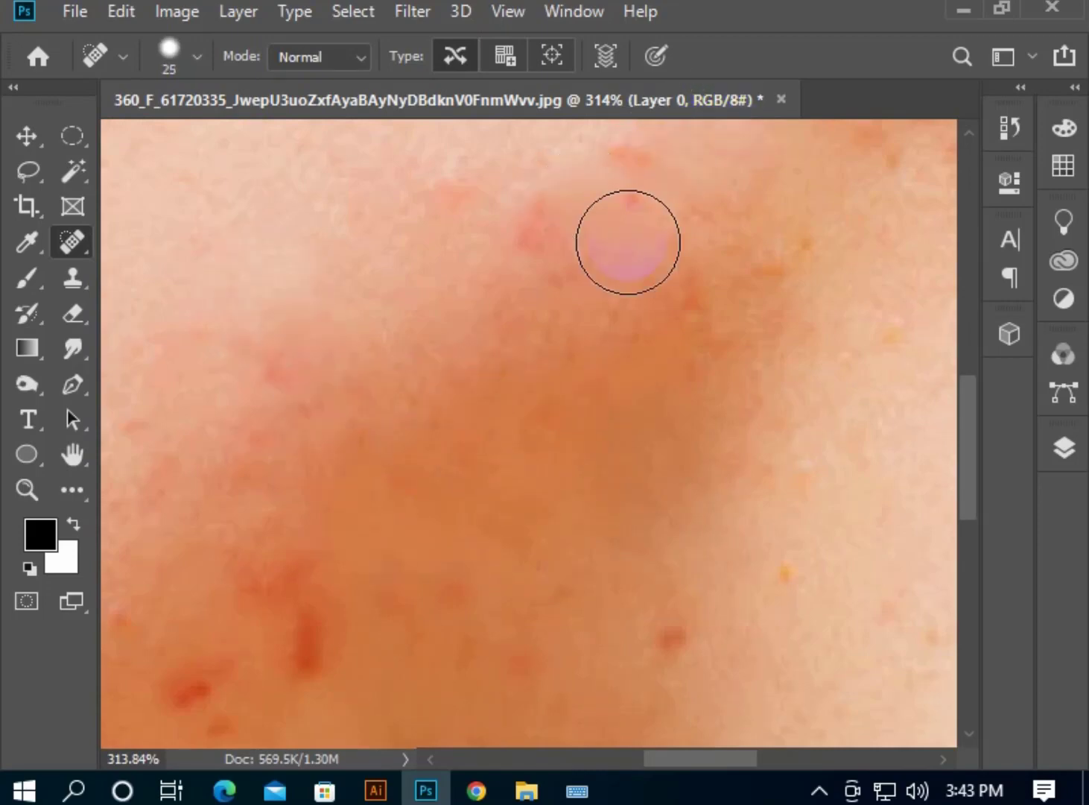
click(675, 643)
click(623, 735)
- Heal the cluster of red spots on the lower jaw and the faint marks around it
scroll(619, 734, down, 3)
drag(588, 678, 791, 488)
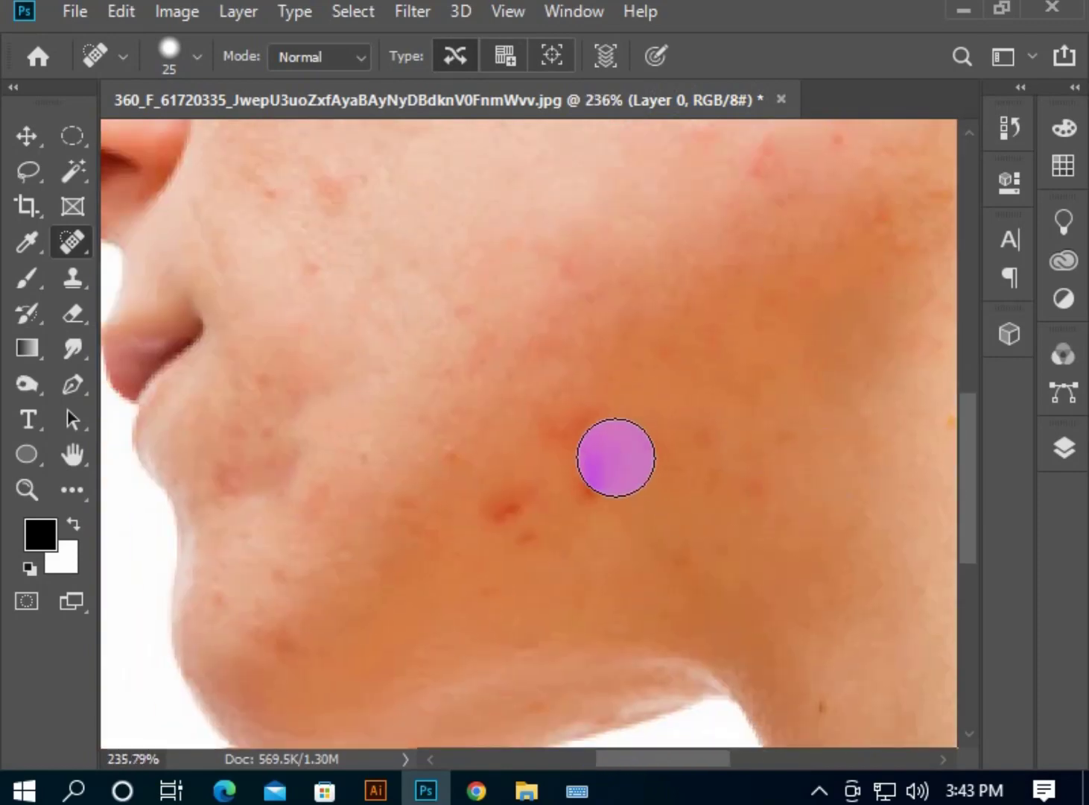
click(593, 499)
click(505, 513)
click(523, 545)
click(578, 434)
click(600, 461)
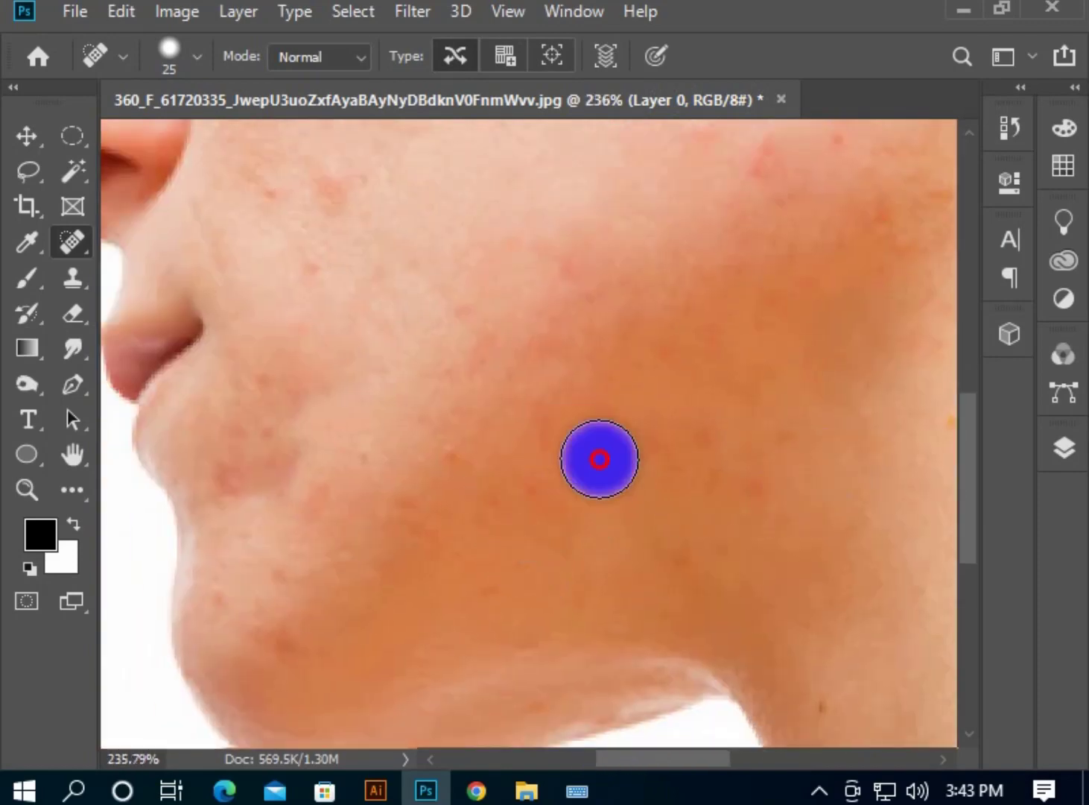
click(705, 438)
click(430, 536)
click(430, 460)
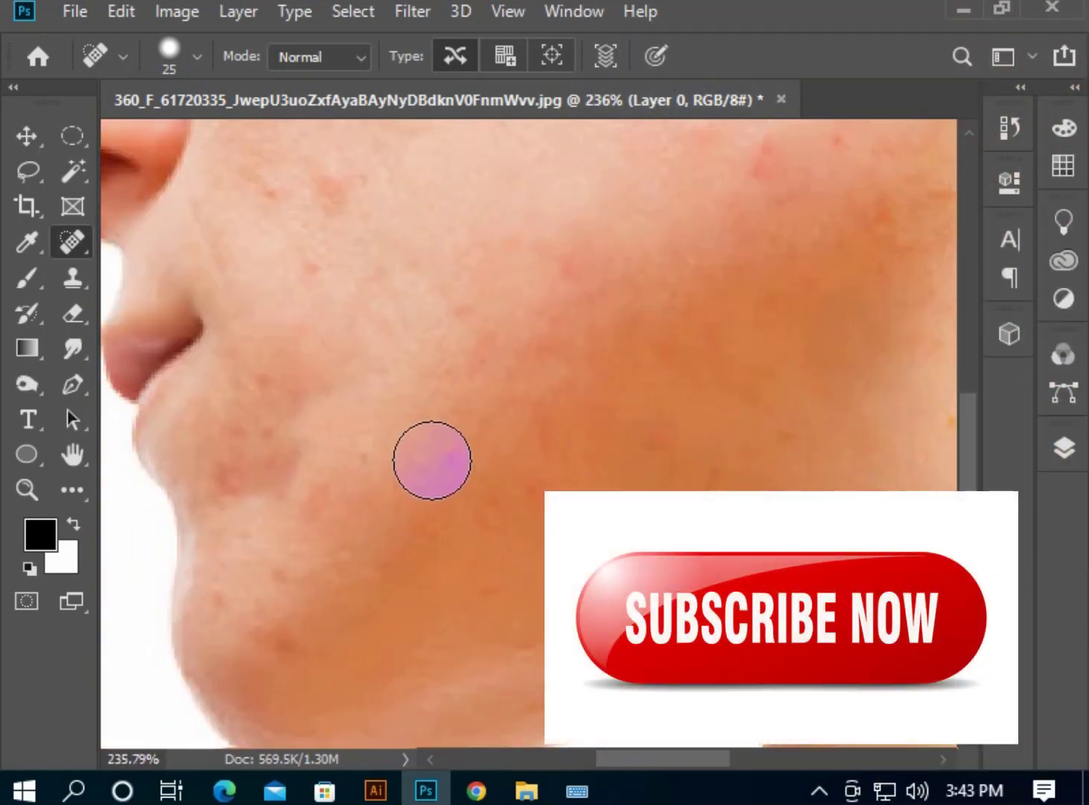
- Heal the small marks on the chin and along the lower edge of the jaw
click(359, 549)
click(273, 644)
click(419, 667)
scroll(419, 668, down, 3)
click(526, 674)
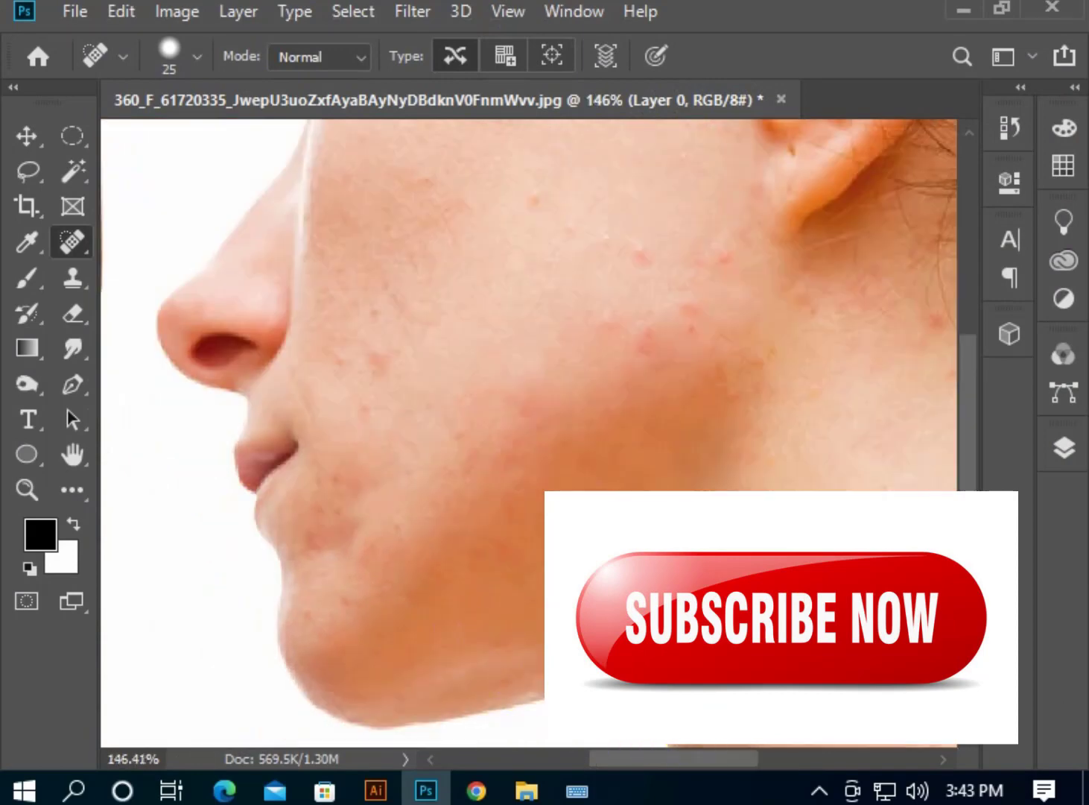
- Heal the spots on the neck, behind the jaw and on the cheek in front of the ear
scroll(739, 629, down, 2)
drag(776, 593, 641, 569)
click(751, 694)
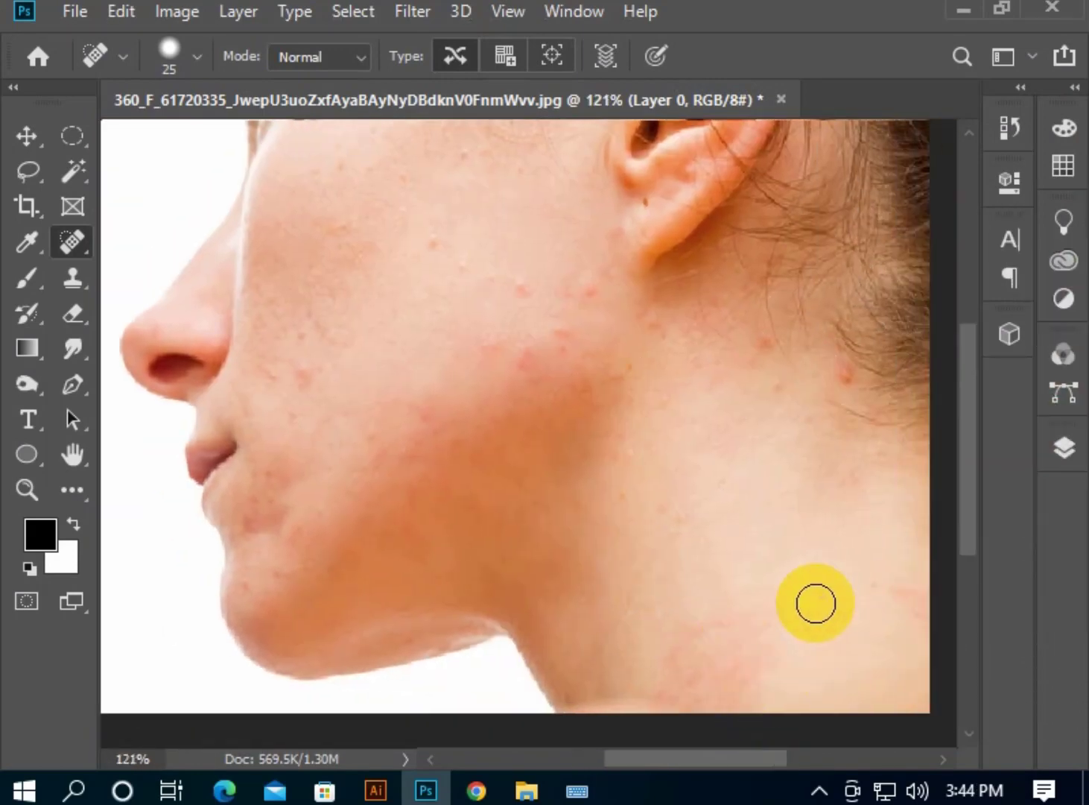
click(875, 581)
click(587, 369)
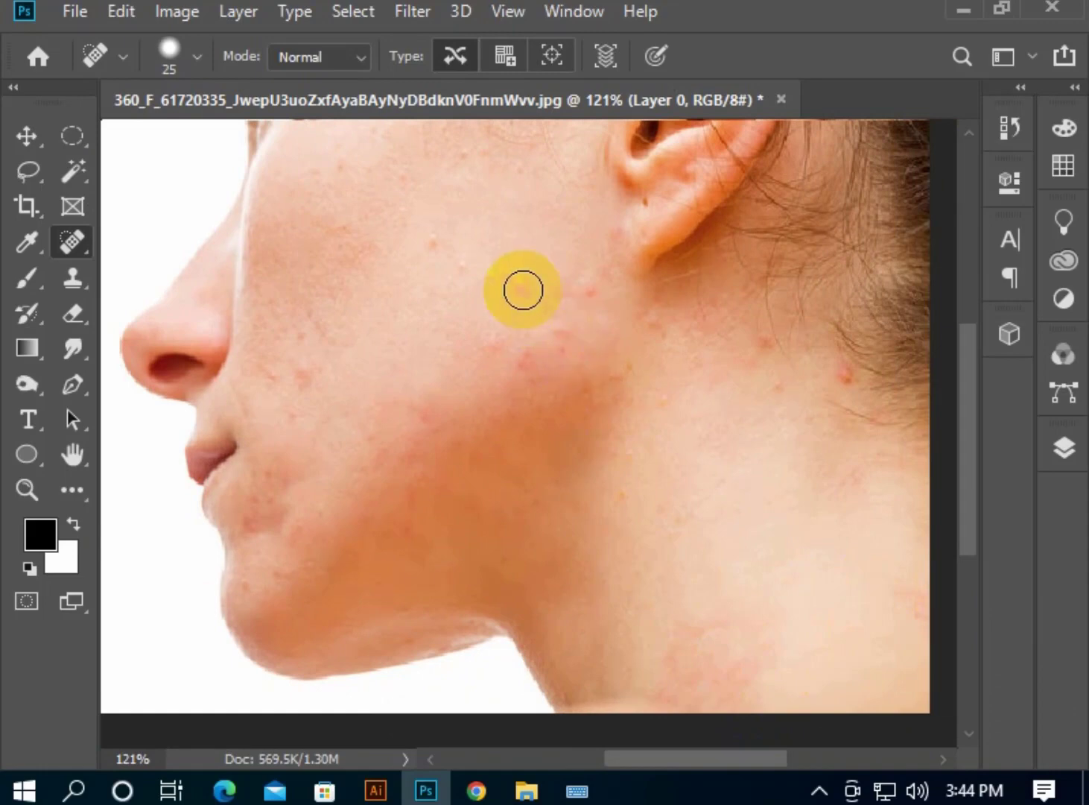
click(585, 298)
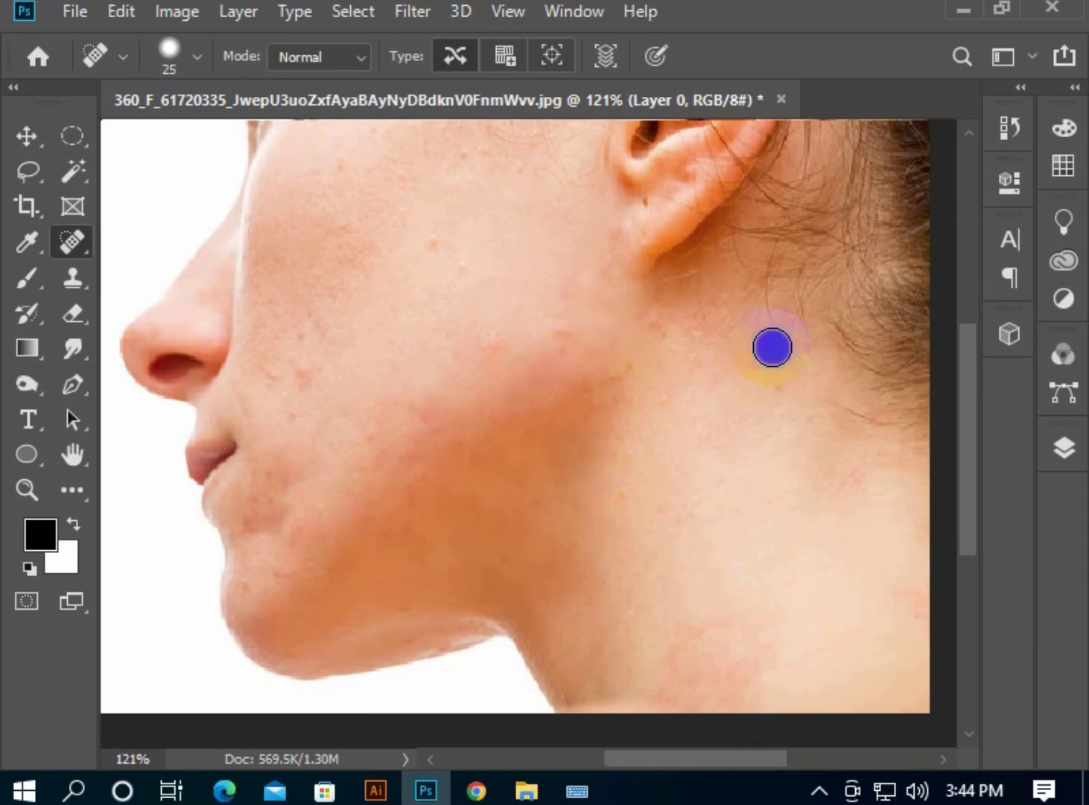
- Heal the remaining faint red marks on the cheek and jaw, and switch to the Move tool
scroll(775, 476, down, 2)
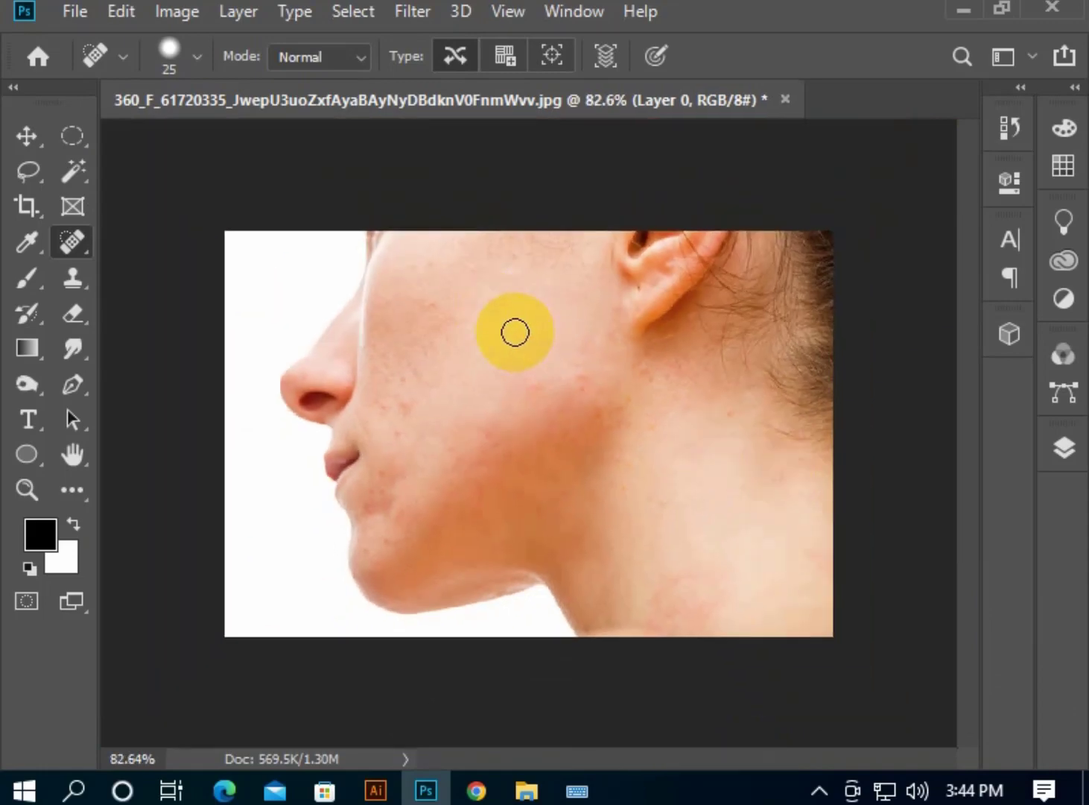
click(608, 417)
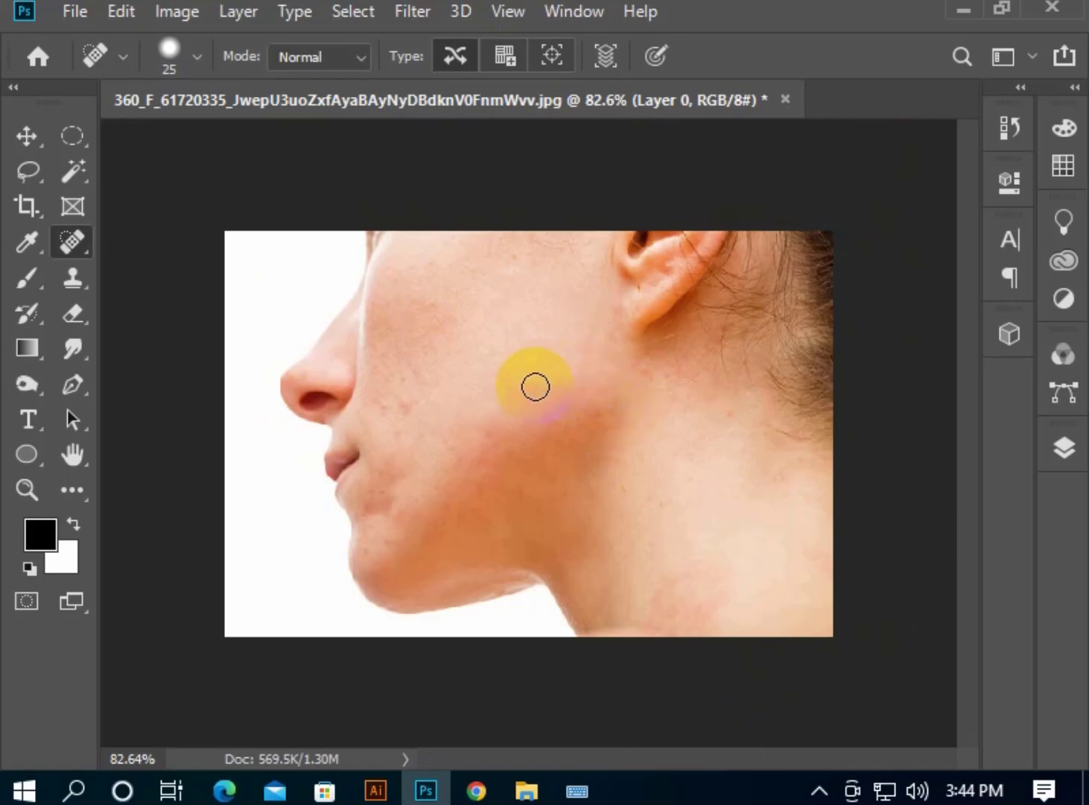
click(503, 640)
click(238, 652)
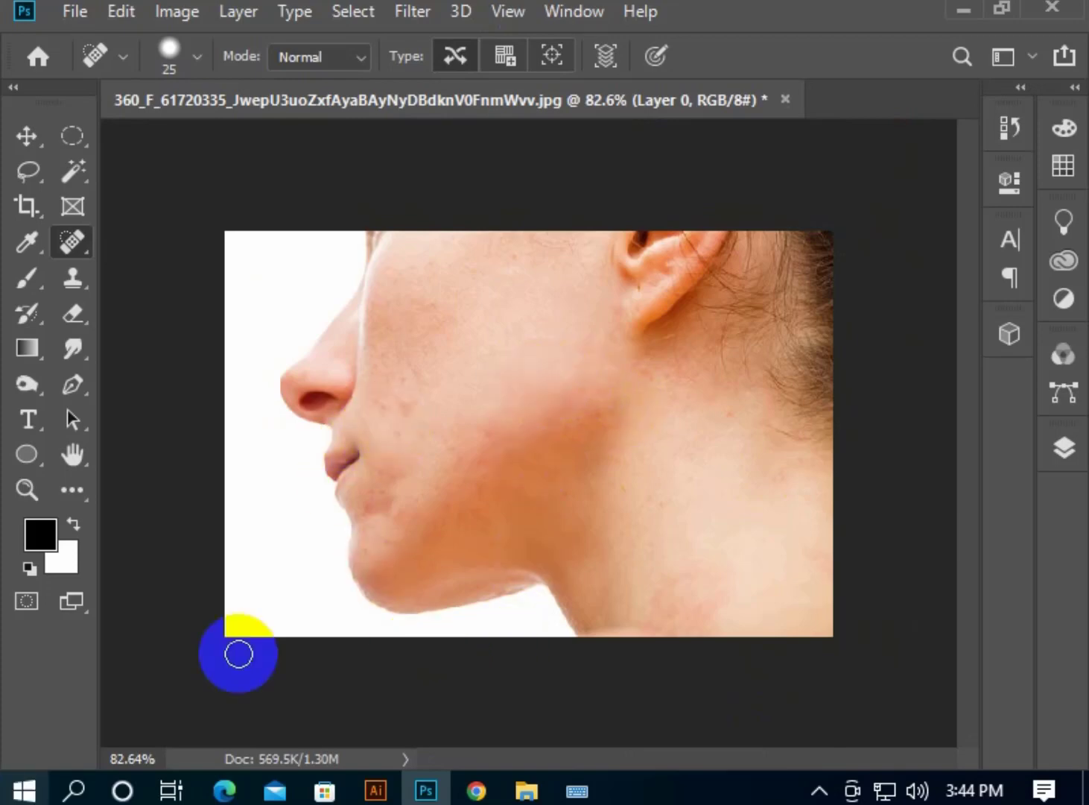
key(v)
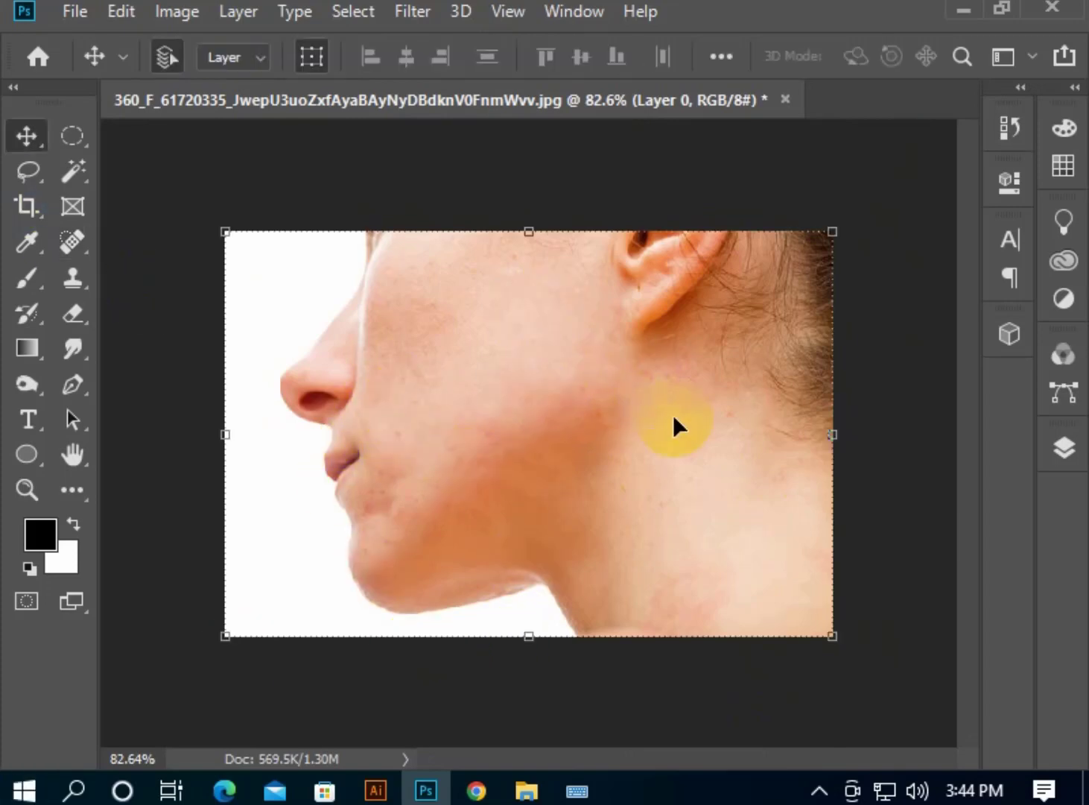
- Add a Solid Color fill layer above Layer 0 in white (ffffff)
click(1063, 447)
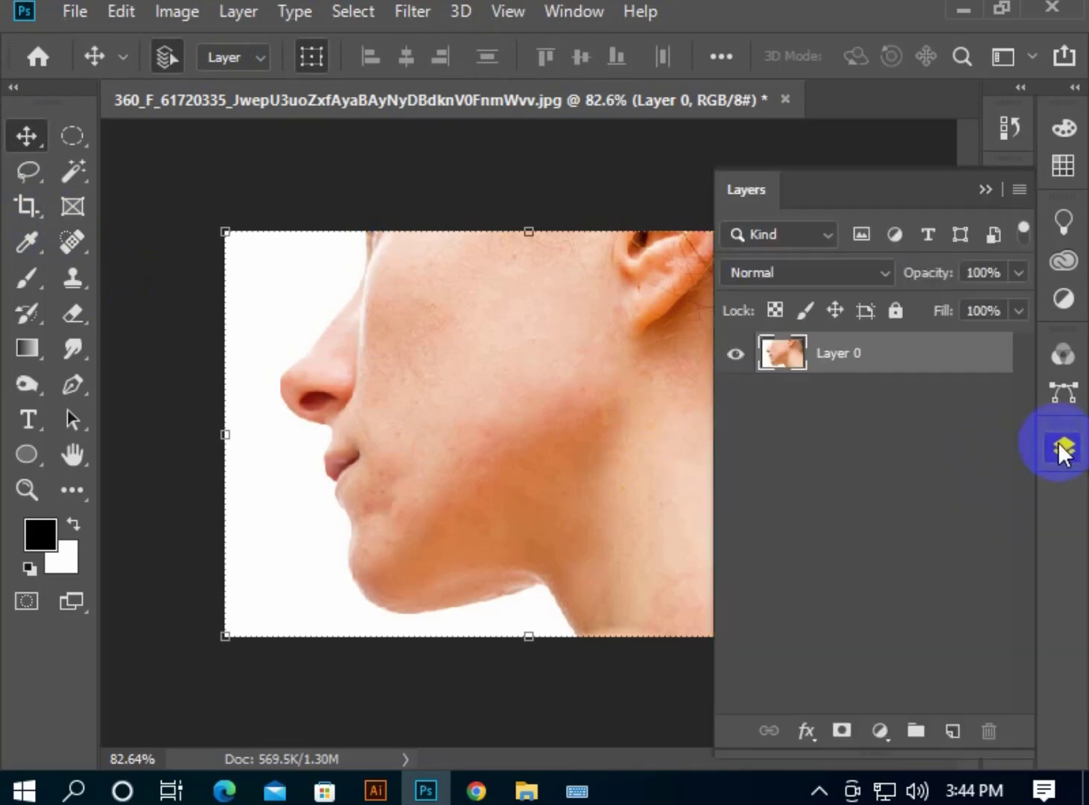
click(882, 729)
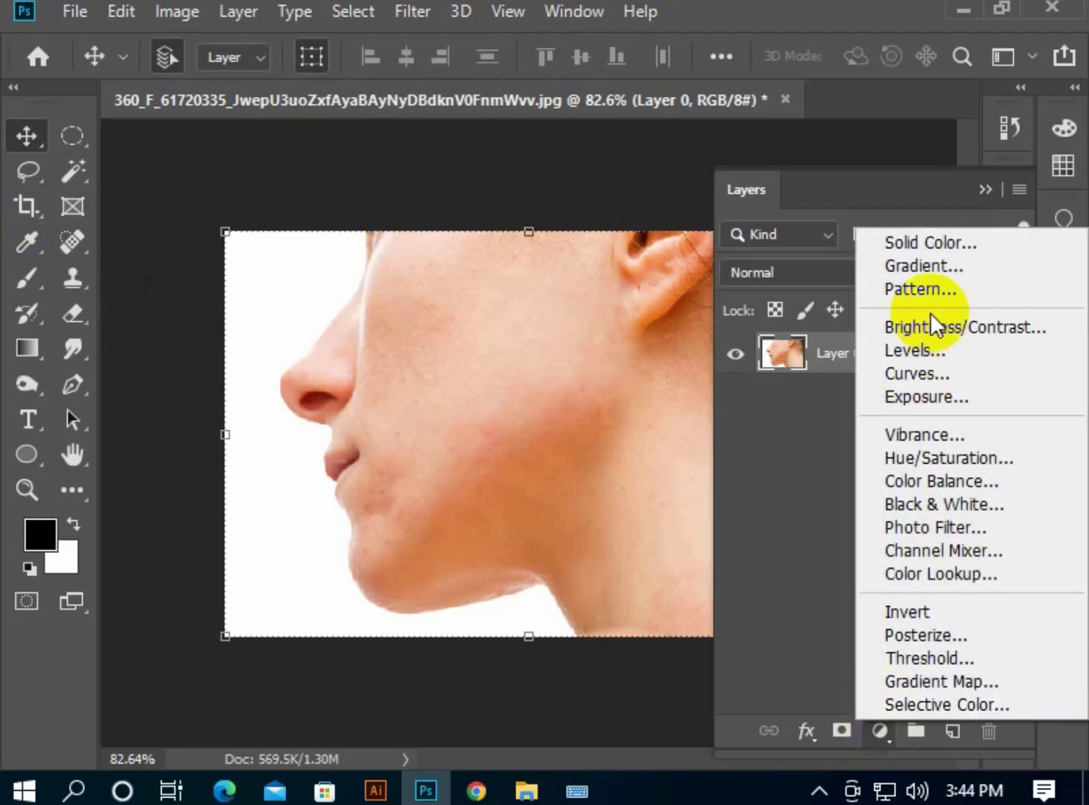
click(954, 247)
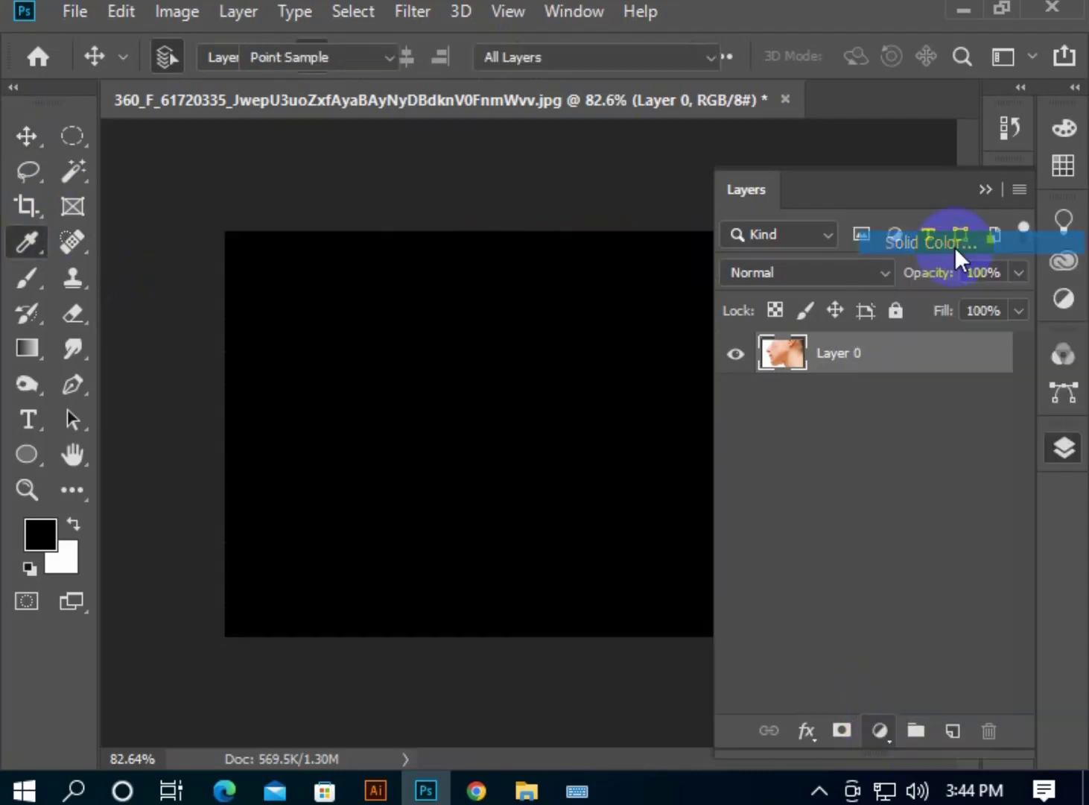
mouse_move(409, 340)
mouse_down()
mouse_move(303, 290)
mouse_move(225, 270)
mouse_up()
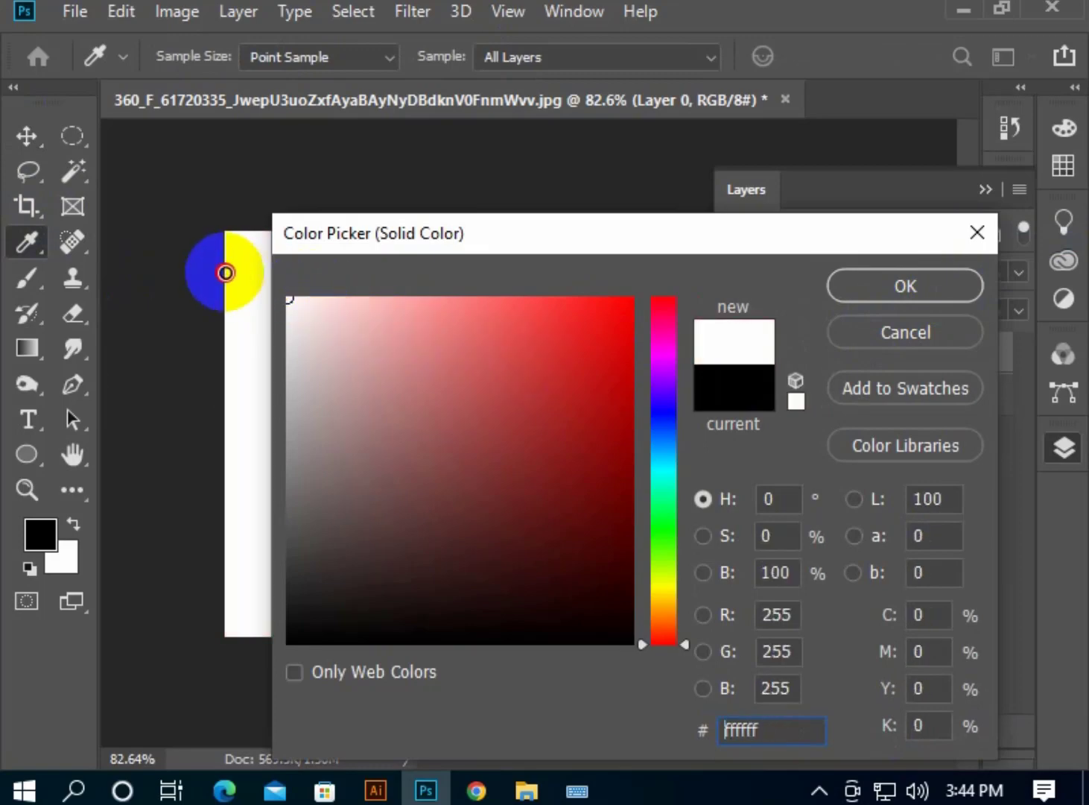
drag(312, 306, 260, 282)
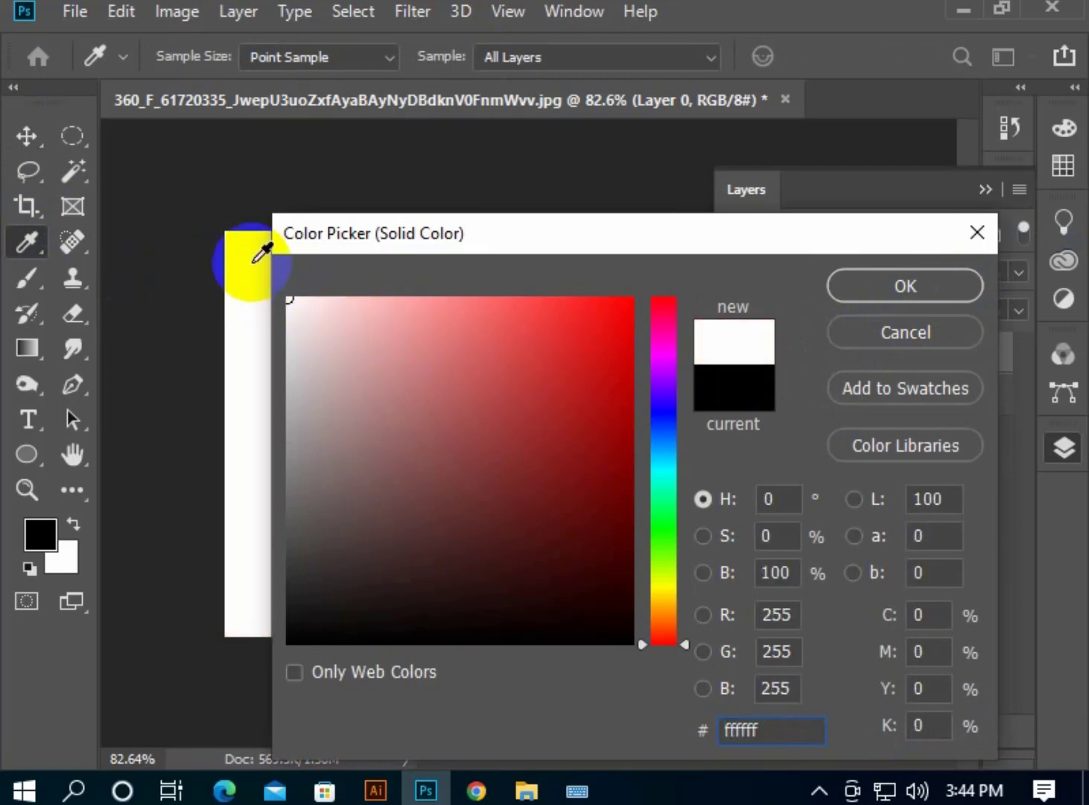
click(863, 285)
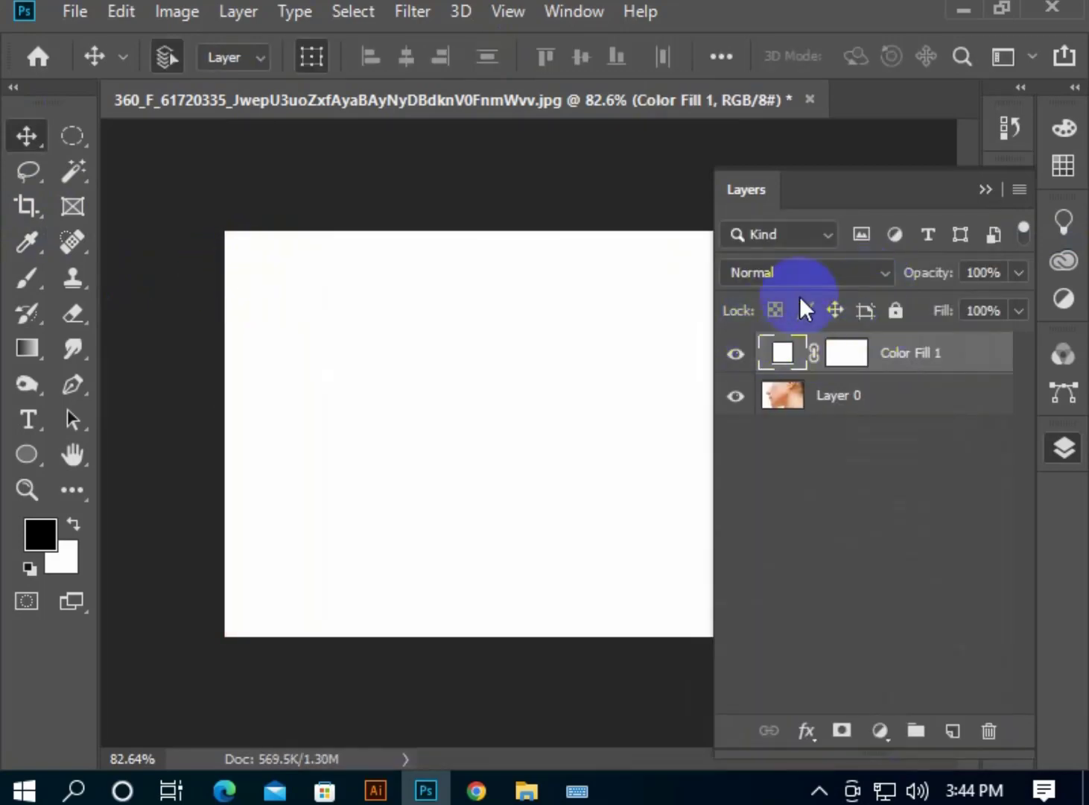
- Set the Color Fill 1 layer's blend mode to Soft Light and invert its layer mask to black
click(791, 268)
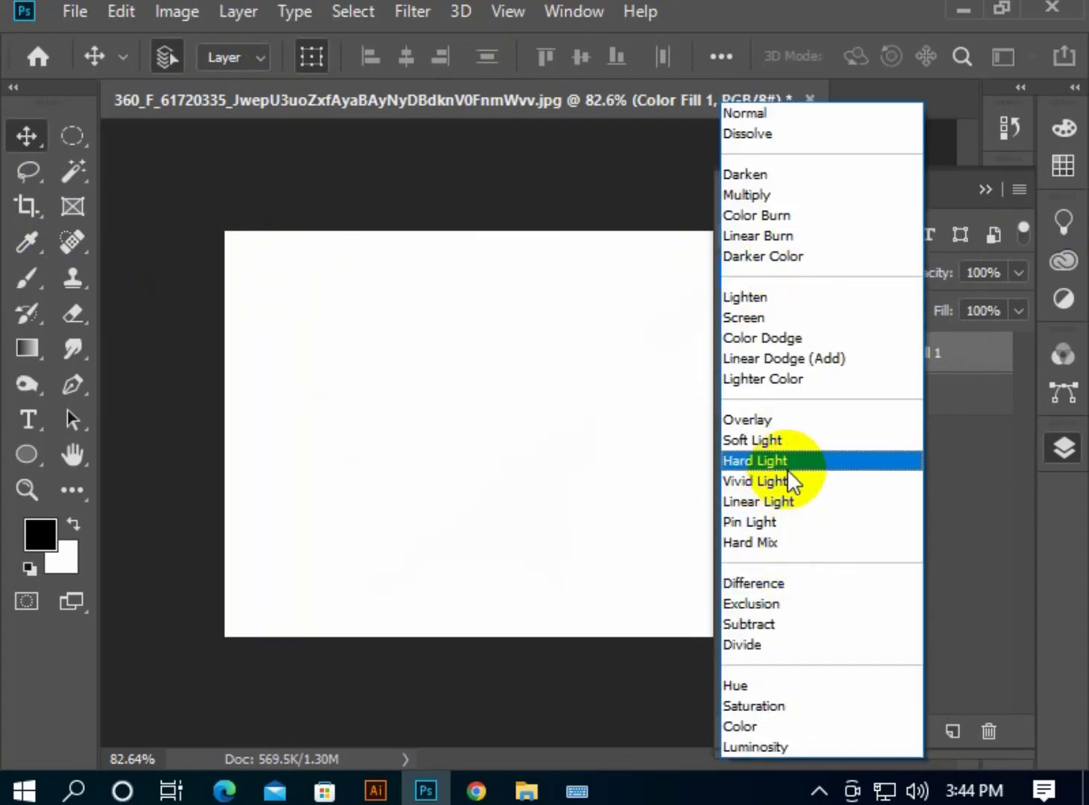
click(804, 440)
click(849, 353)
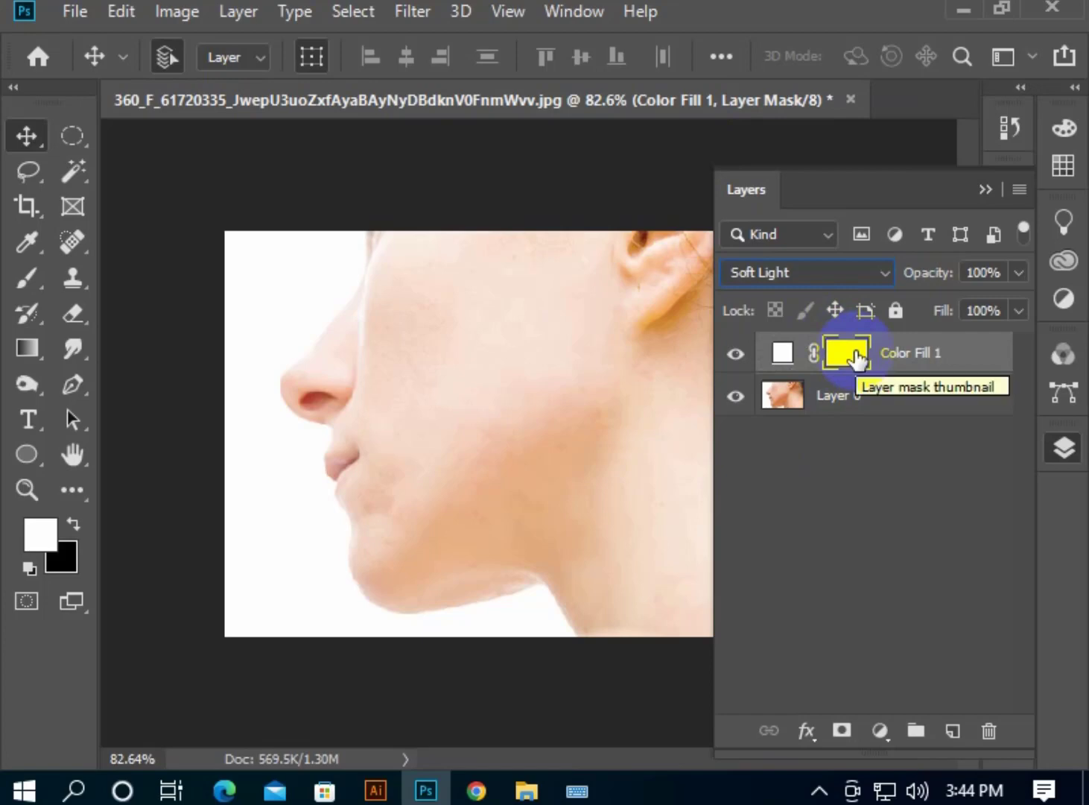
click(172, 12)
mouse_move(273, 80)
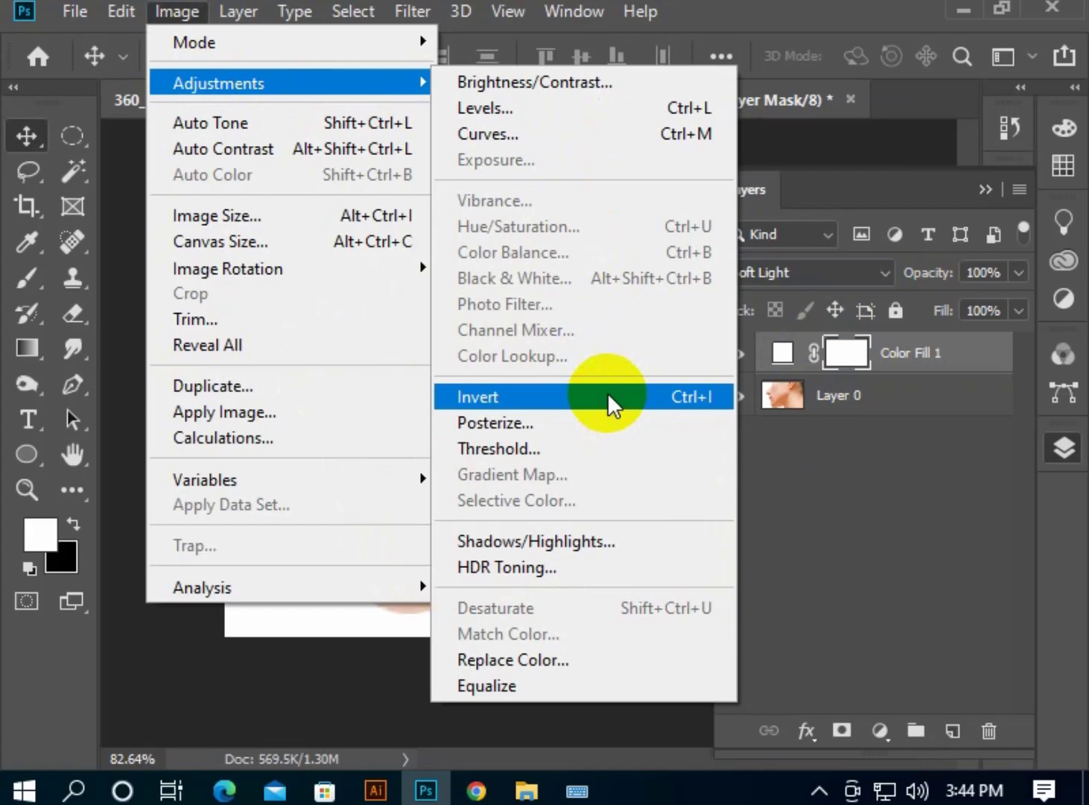
click(608, 392)
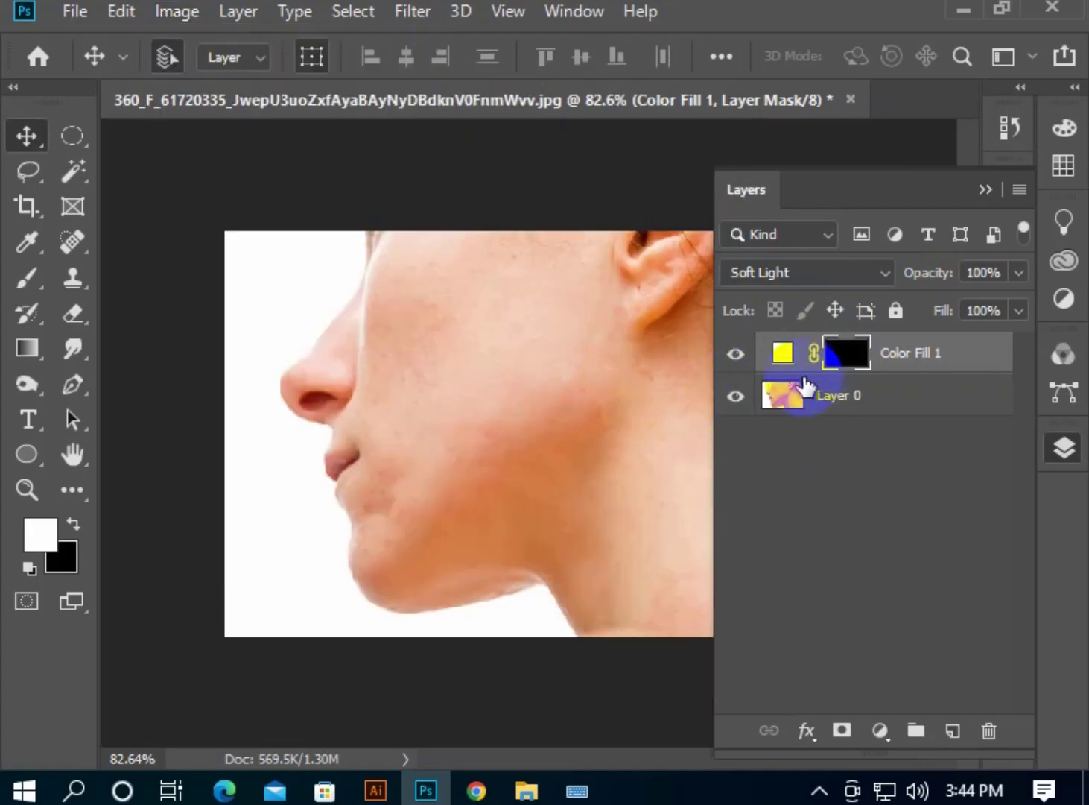
- Paint white on the Color Fill 1 mask over the forehead side, cheek, chin and jaw with a 62 px soft brush at reduced hardness
click(22, 284)
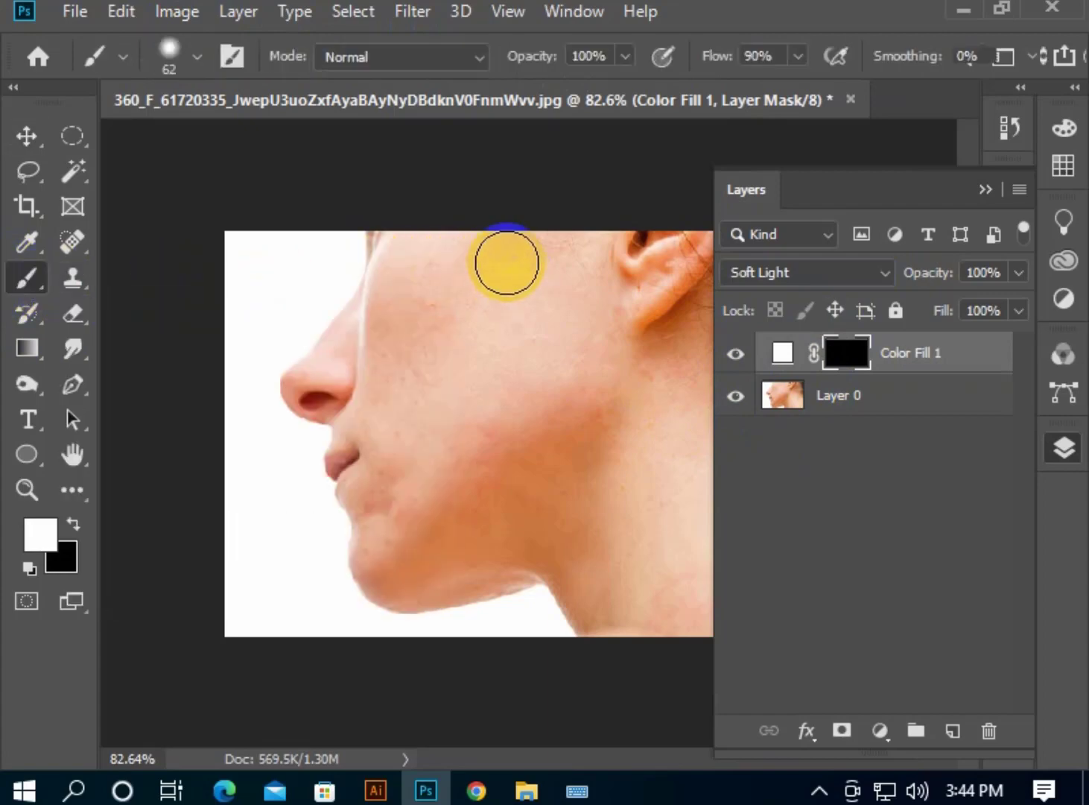
mouse_move(485, 313)
mouse_down()
mouse_move(470, 387)
mouse_move(418, 401)
mouse_move(403, 445)
mouse_up()
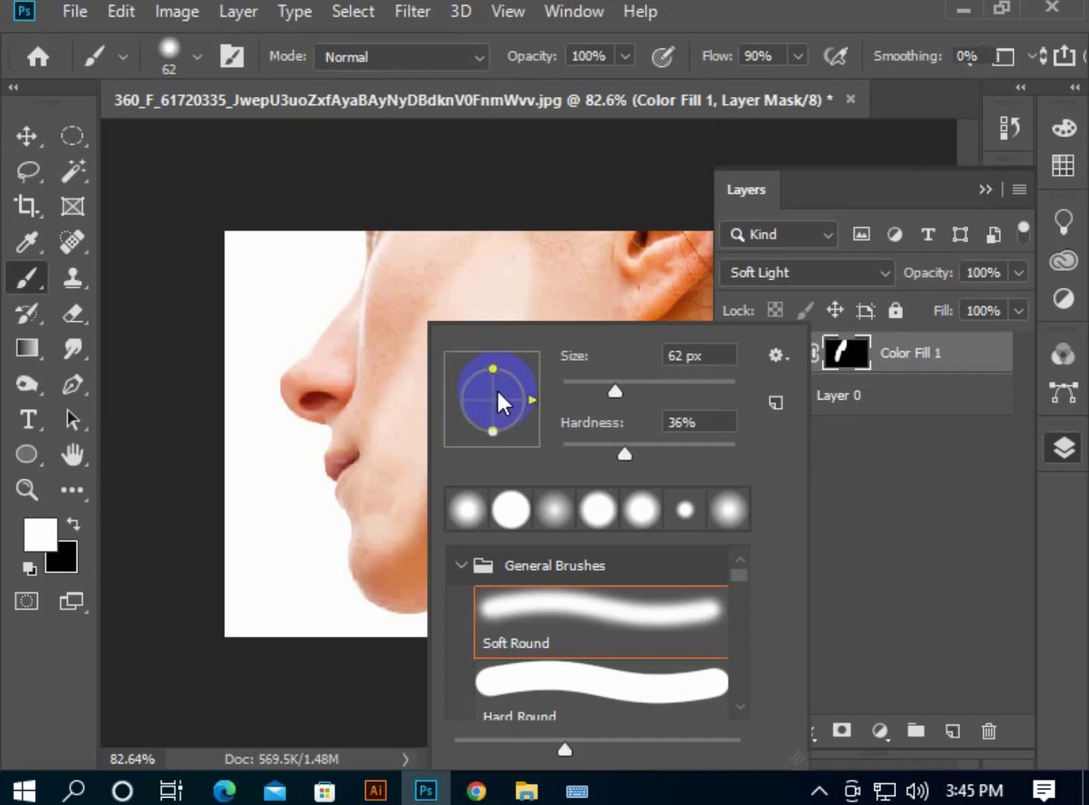
drag(608, 451, 555, 440)
click(360, 430)
mouse_move(360, 430)
mouse_down()
mouse_move(290, 398)
mouse_move(372, 296)
mouse_move(406, 225)
mouse_move(364, 411)
mouse_move(487, 206)
mouse_move(379, 361)
mouse_move(402, 443)
mouse_move(351, 402)
mouse_move(349, 497)
mouse_move(359, 456)
mouse_move(387, 583)
mouse_up()
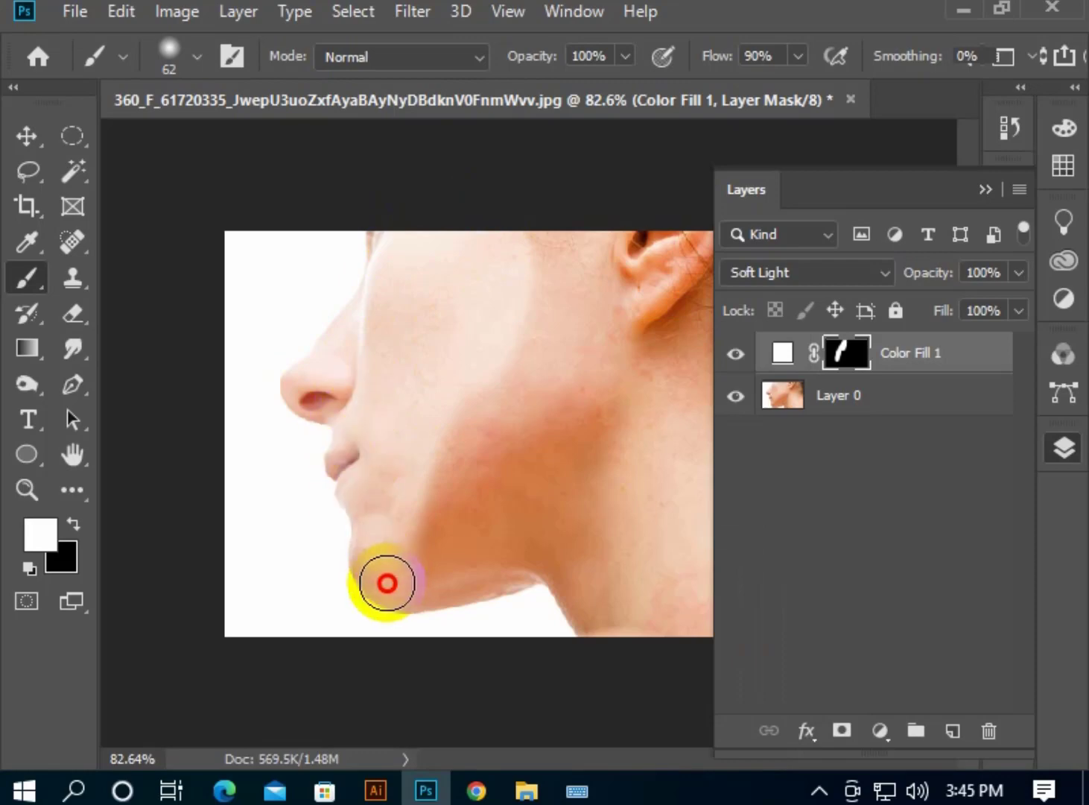
mouse_move(376, 524)
mouse_down()
mouse_move(570, 445)
mouse_move(590, 236)
mouse_move(437, 445)
mouse_move(501, 233)
mouse_move(693, 291)
mouse_up()
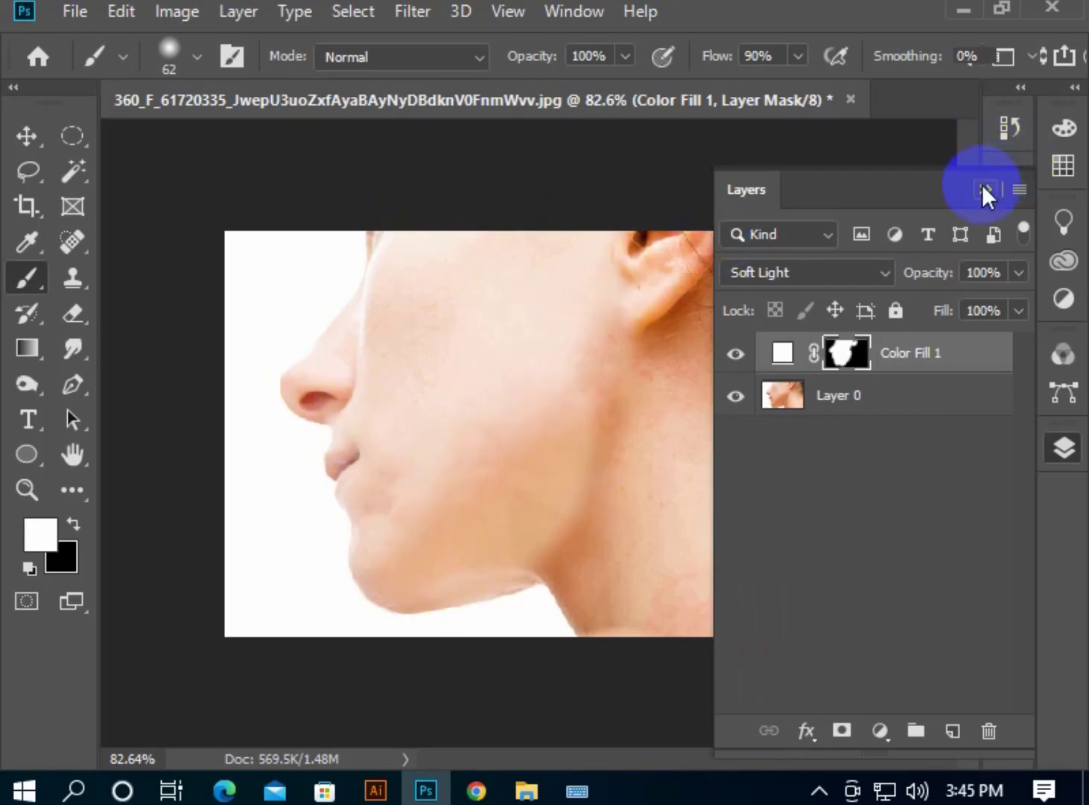
- Paint white on the mask over the ear, the back of the jaw and the neck, and switch to the Move tool
click(984, 190)
mouse_move(618, 243)
mouse_down()
mouse_move(778, 236)
mouse_move(601, 391)
mouse_move(566, 482)
mouse_up()
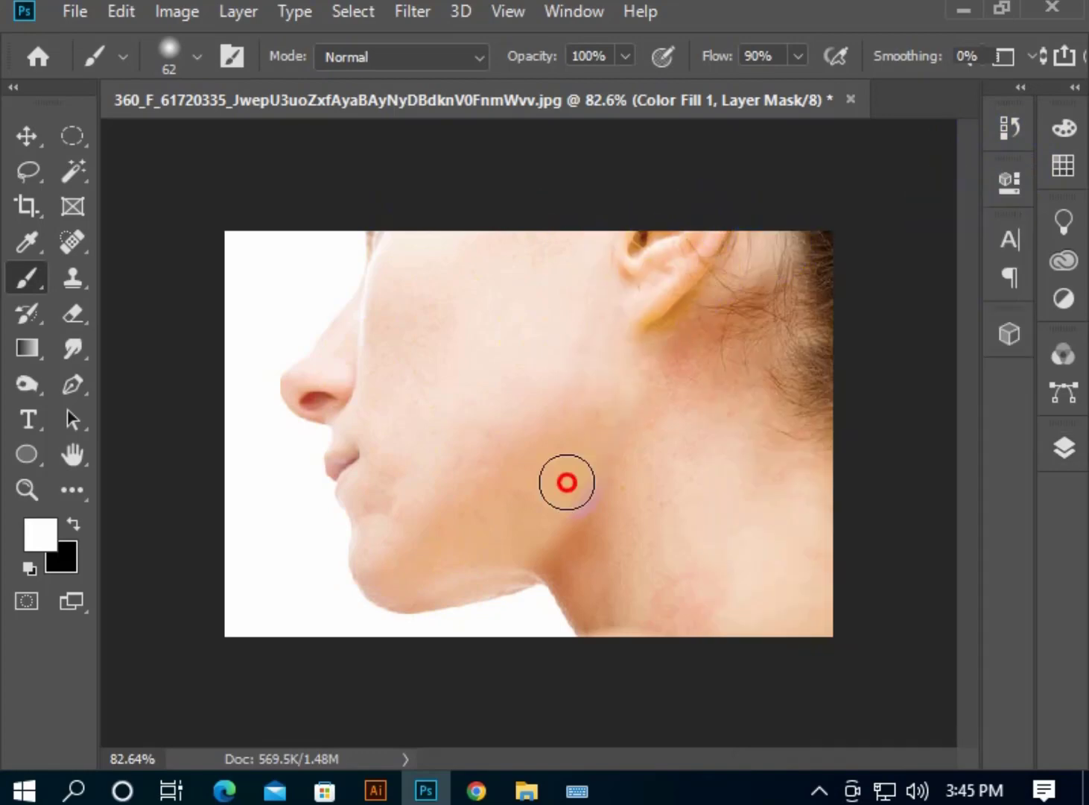
mouse_move(584, 566)
mouse_down()
mouse_move(602, 590)
mouse_move(601, 652)
mouse_move(721, 463)
mouse_move(846, 562)
mouse_move(700, 364)
mouse_move(763, 263)
mouse_move(847, 483)
mouse_move(815, 427)
mouse_move(691, 577)
mouse_move(567, 407)
mouse_move(627, 641)
mouse_move(744, 649)
mouse_move(627, 511)
mouse_move(841, 512)
mouse_move(688, 381)
mouse_move(701, 224)
mouse_move(603, 440)
mouse_move(663, 619)
mouse_move(860, 614)
mouse_move(827, 570)
mouse_up()
click(28, 135)
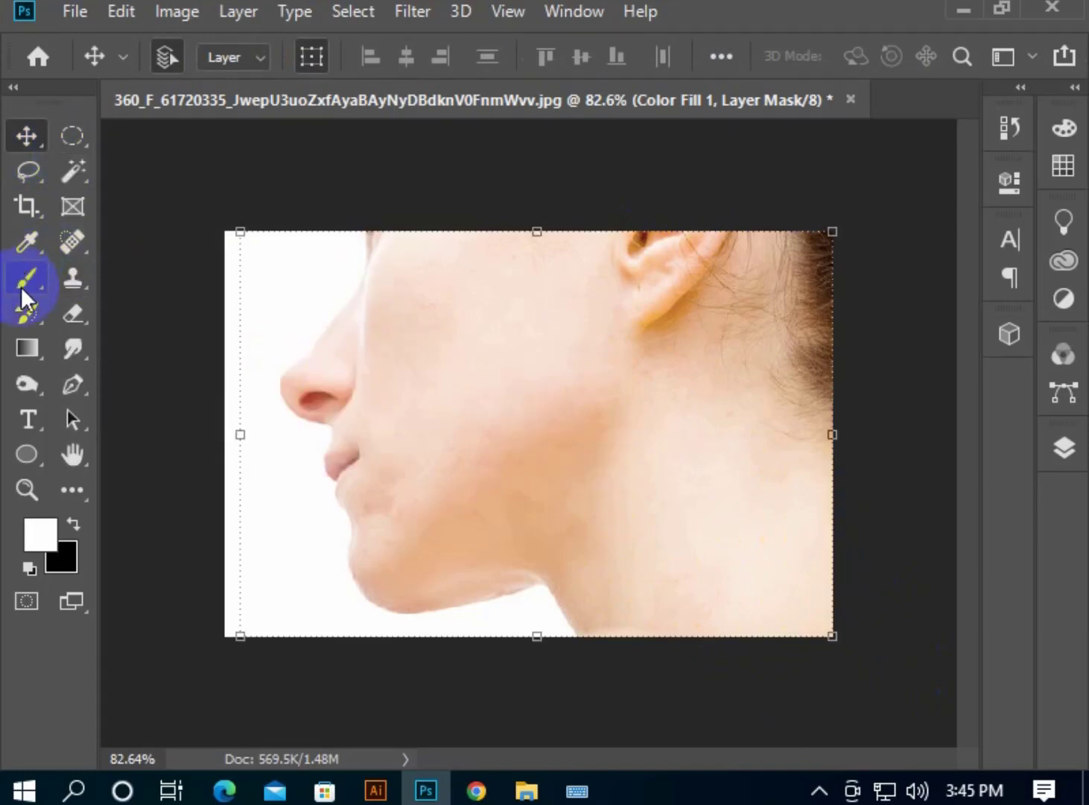
- Test the Color Fill 1 mask by painting black over part of the cheek and jaw, and paint it back with white
click(22, 286)
click(1063, 449)
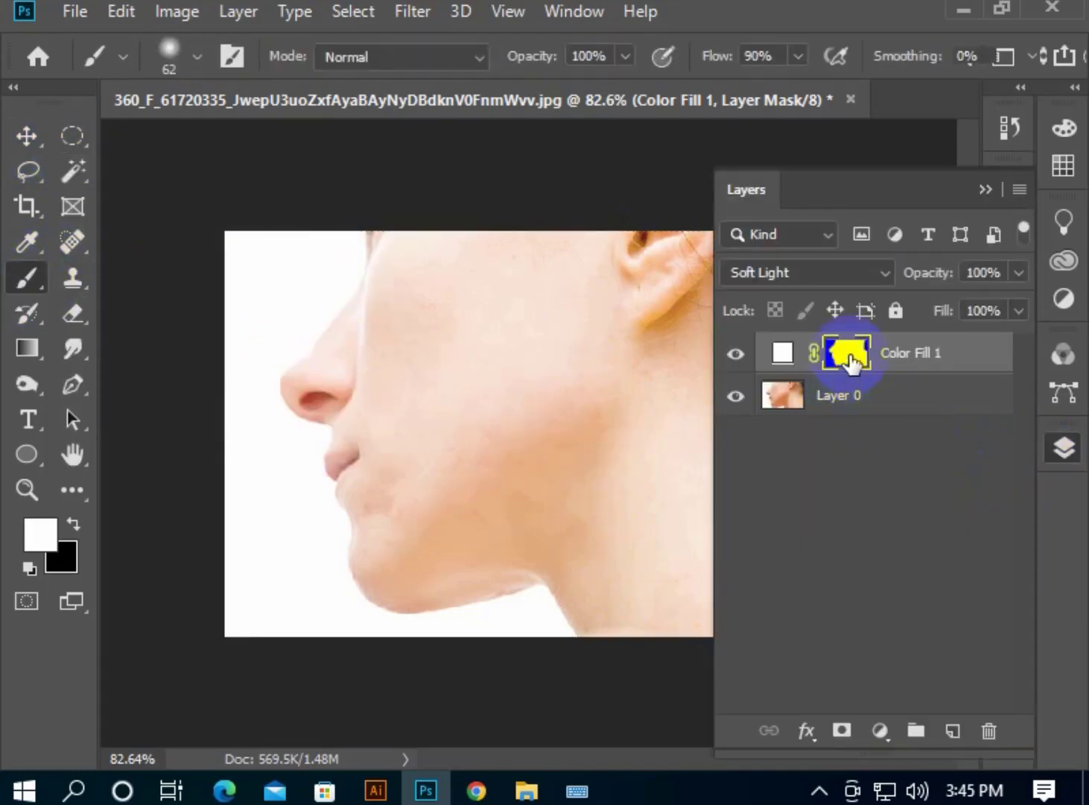
click(982, 190)
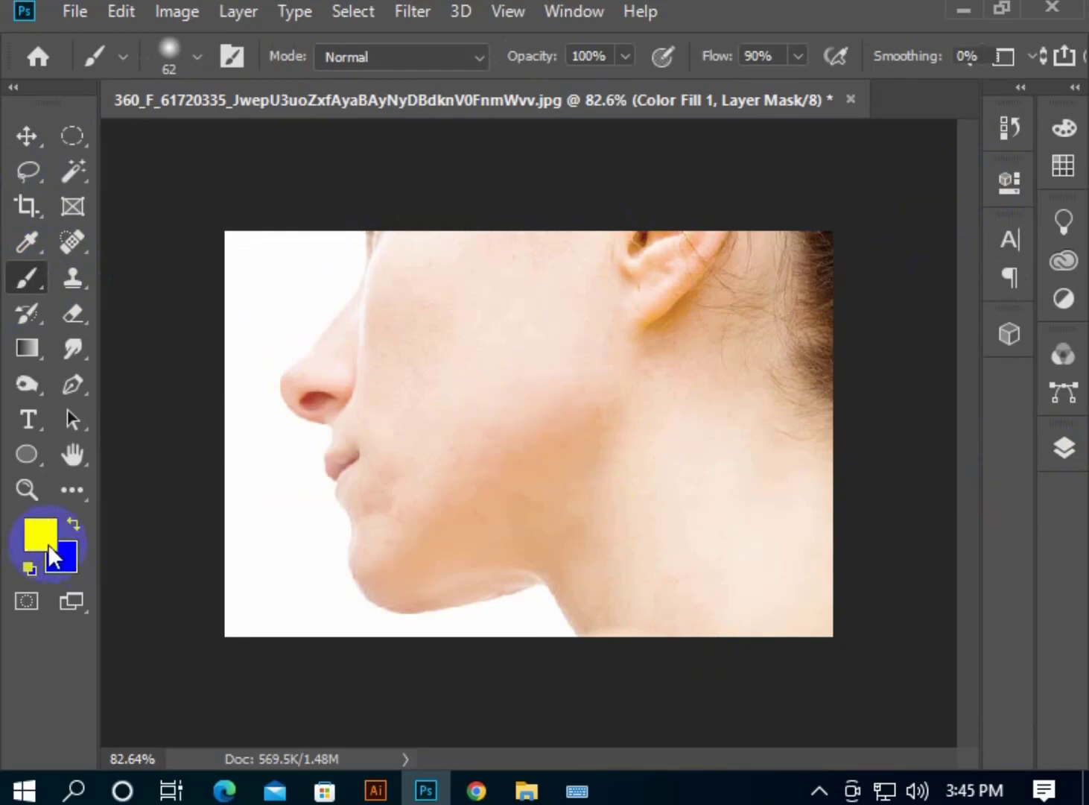
click(640, 381)
scroll(335, 477, up, 5)
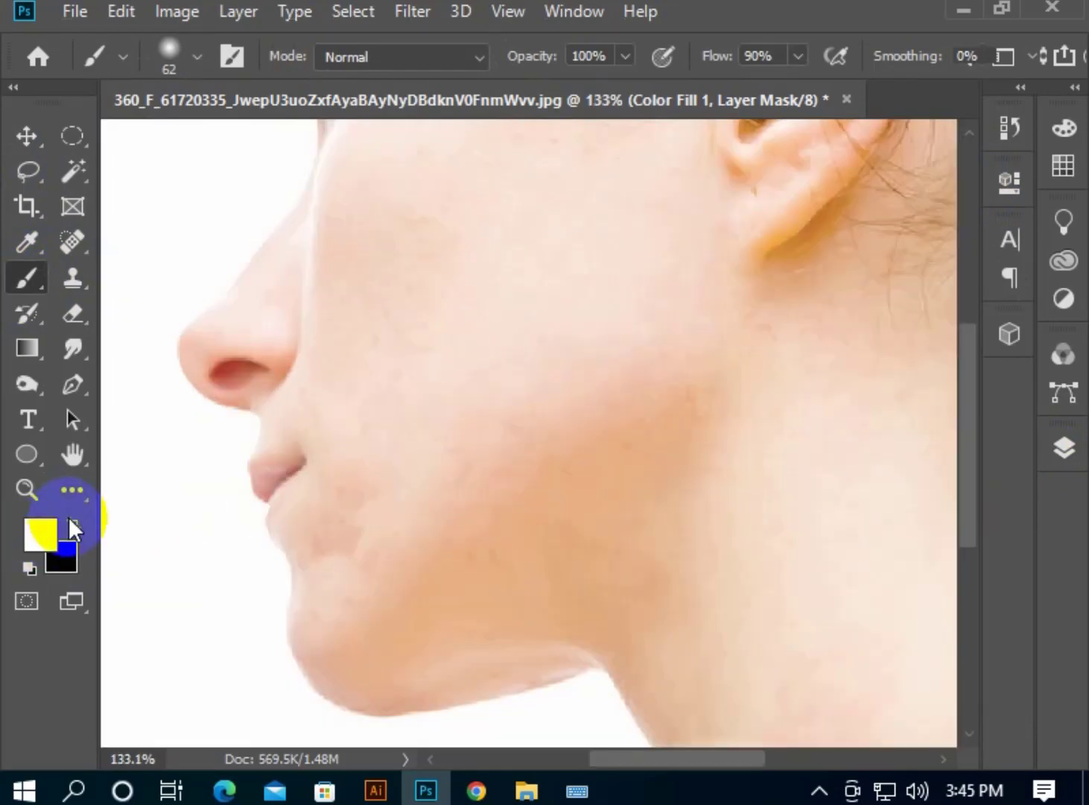
click(71, 522)
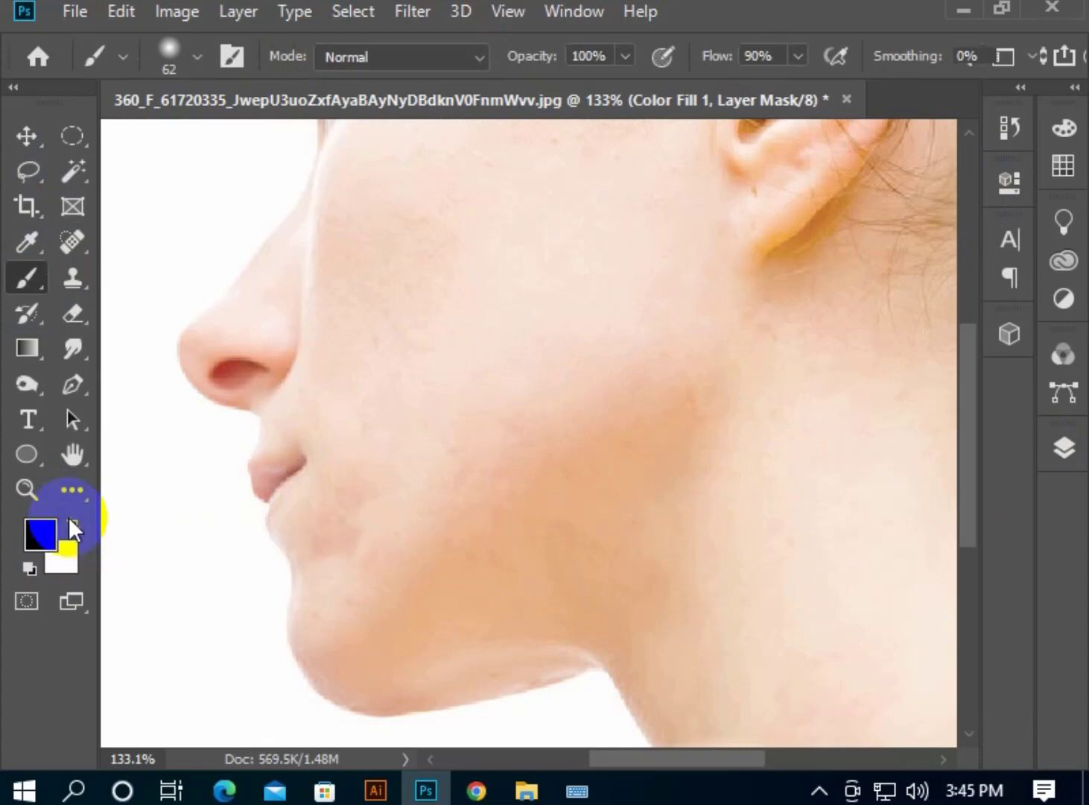
mouse_move(583, 237)
mouse_down()
mouse_move(572, 365)
mouse_move(582, 457)
mouse_move(625, 516)
mouse_move(529, 334)
mouse_move(544, 254)
mouse_up()
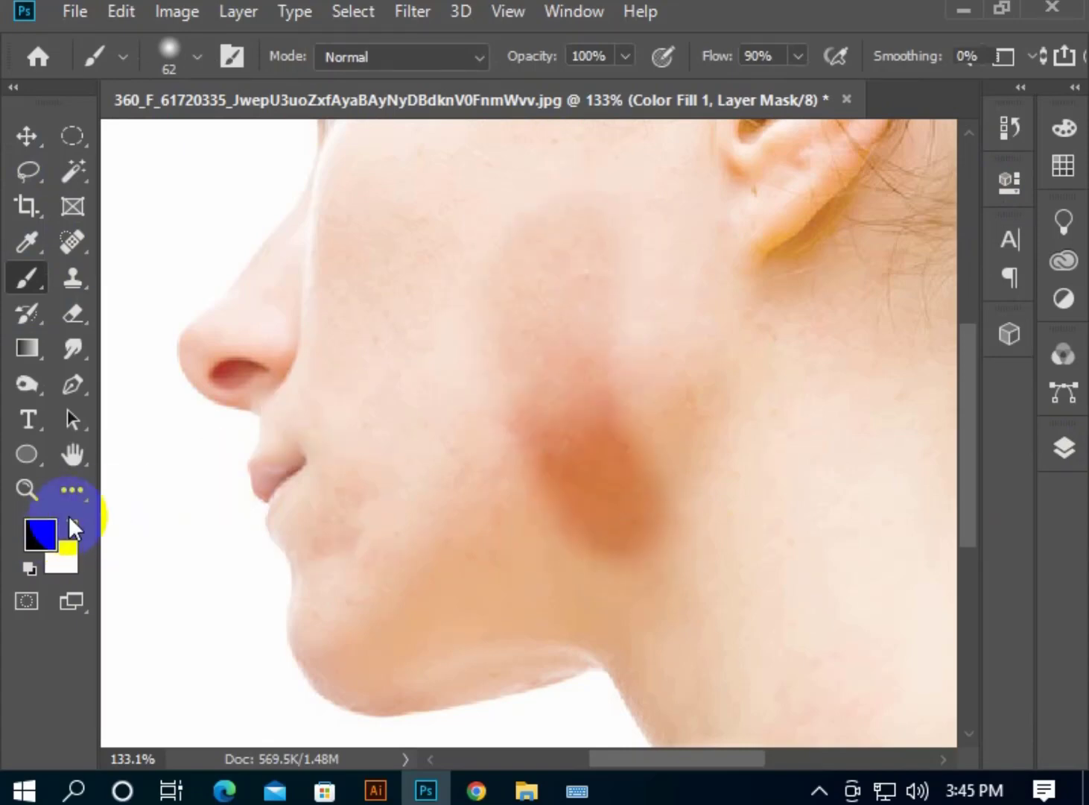
click(71, 521)
mouse_move(554, 323)
mouse_down()
mouse_move(636, 576)
mouse_move(502, 331)
mouse_move(481, 223)
mouse_move(610, 431)
mouse_move(651, 336)
mouse_move(649, 493)
mouse_up()
- Paint black on the mask over the lips with a 10 px brush to exclude them from the brightening
scroll(225, 487, up, 3)
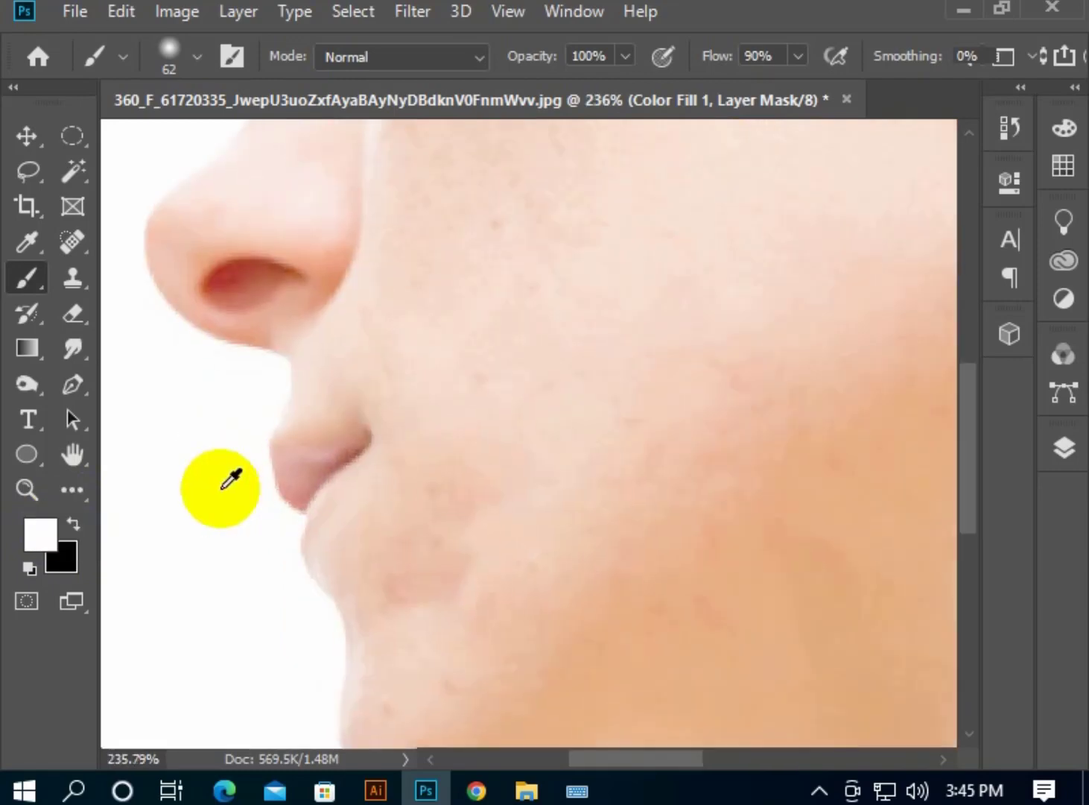
scroll(230, 480, up, 2)
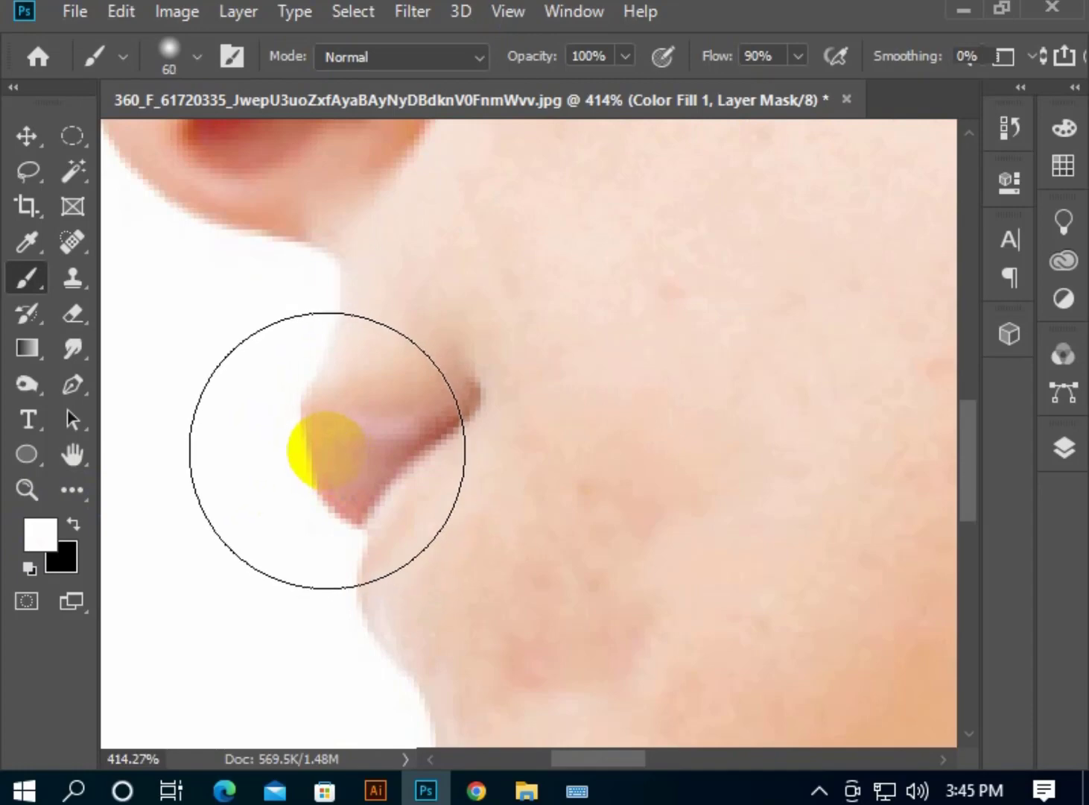
key(bracketleft)
key(bracketleft)
key(bracketleft)
key(bracketleft)
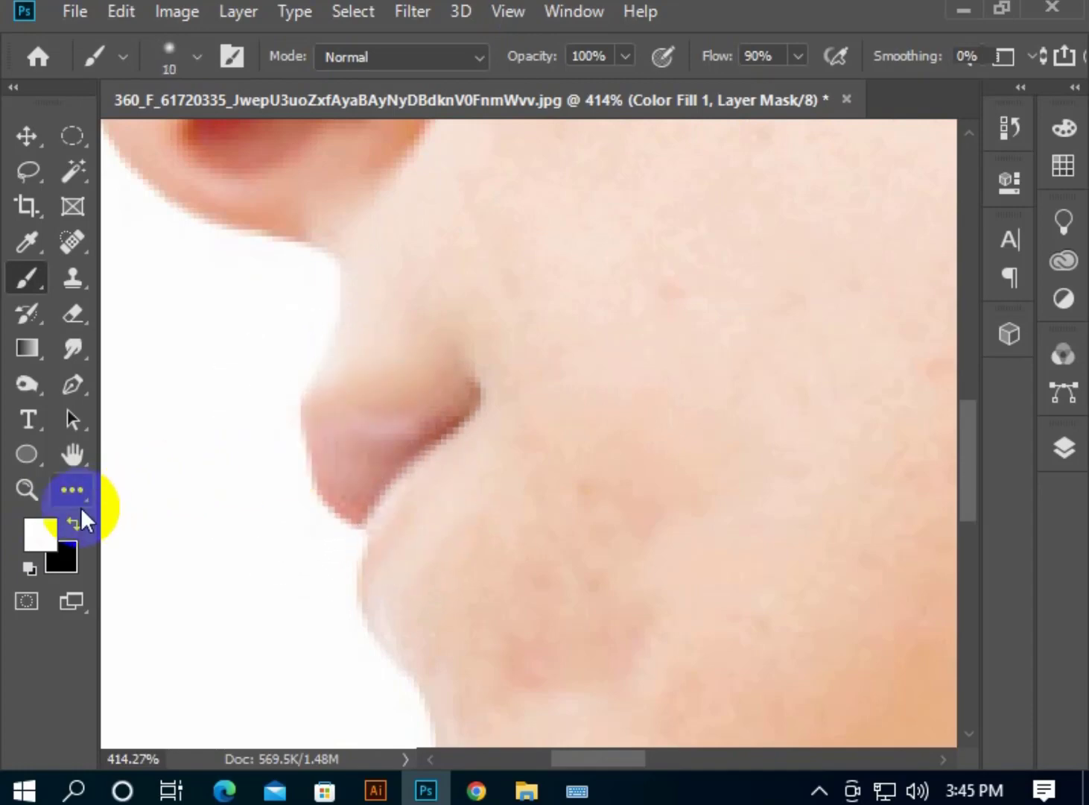
mouse_move(361, 507)
mouse_down()
mouse_move(326, 422)
mouse_move(396, 429)
mouse_move(499, 401)
mouse_up()
drag(408, 446, 332, 506)
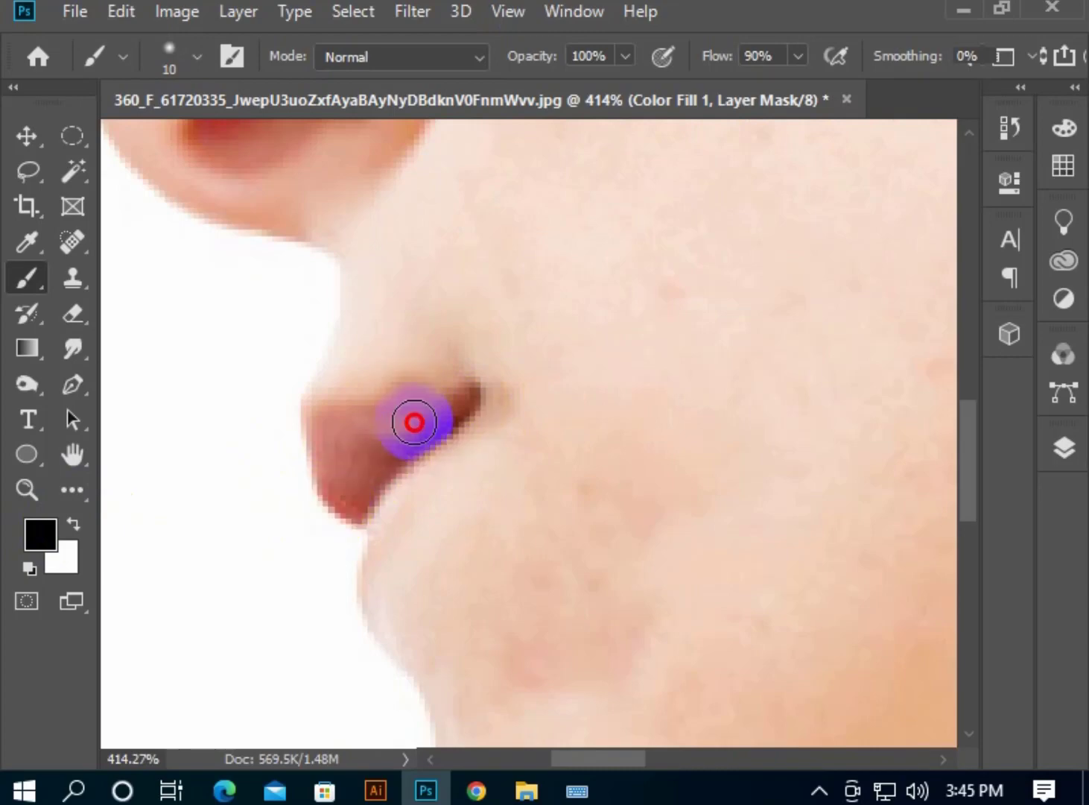
mouse_move(327, 447)
mouse_down()
mouse_move(326, 500)
mouse_move(417, 447)
mouse_move(315, 542)
mouse_move(305, 578)
mouse_up()
- Paint white on the mask around the corner of the mouth to restore the brightened skin, and switch to the Move tool
alt+scroll(428, 399, down, 7)
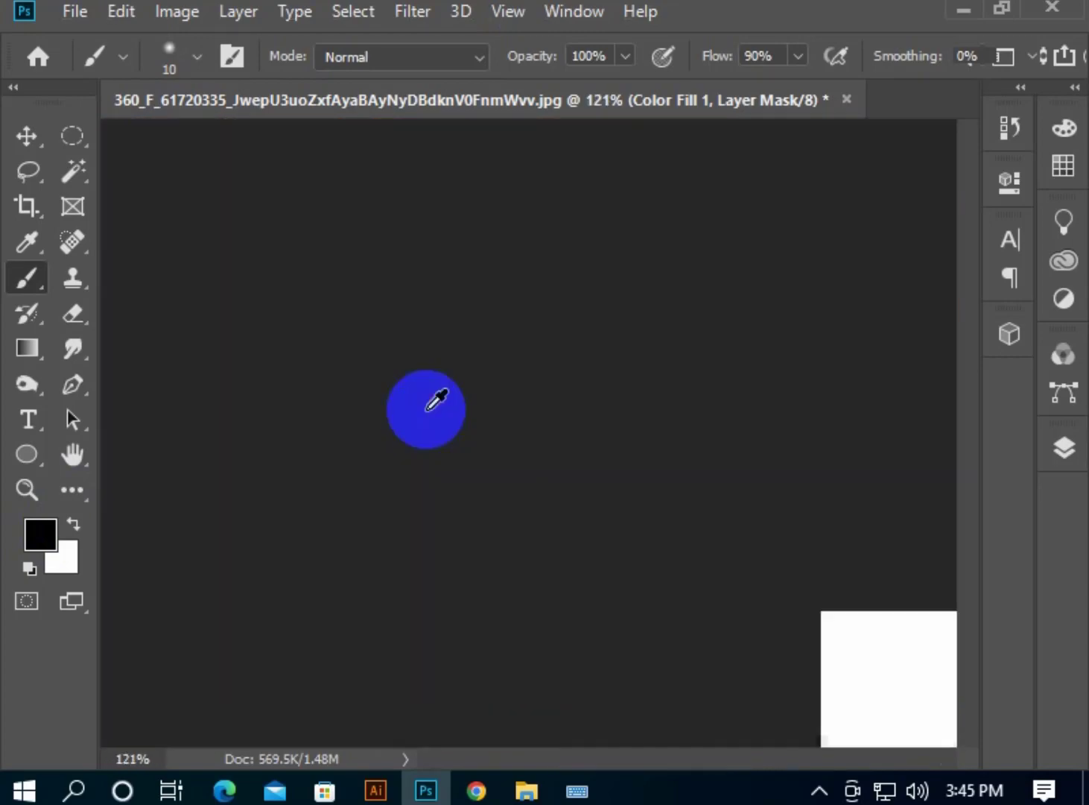
alt+scroll(328, 452, up, 3)
alt+scroll(312, 448, up, 5)
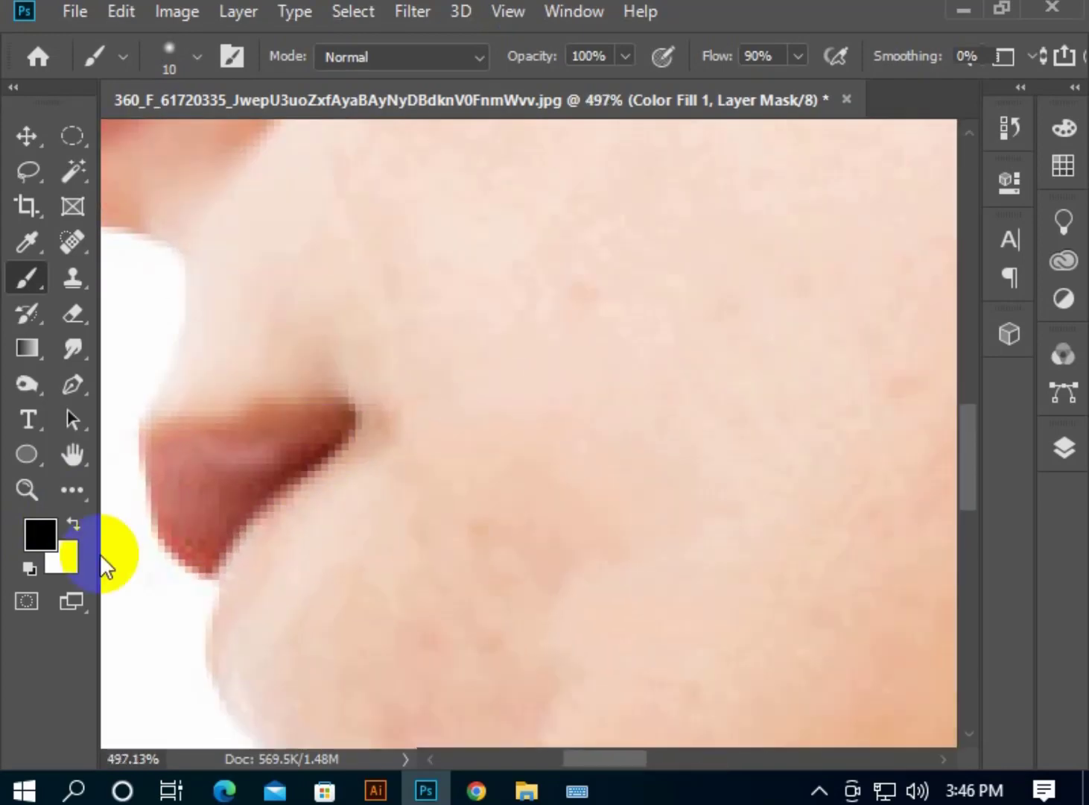
click(73, 522)
drag(389, 401, 363, 470)
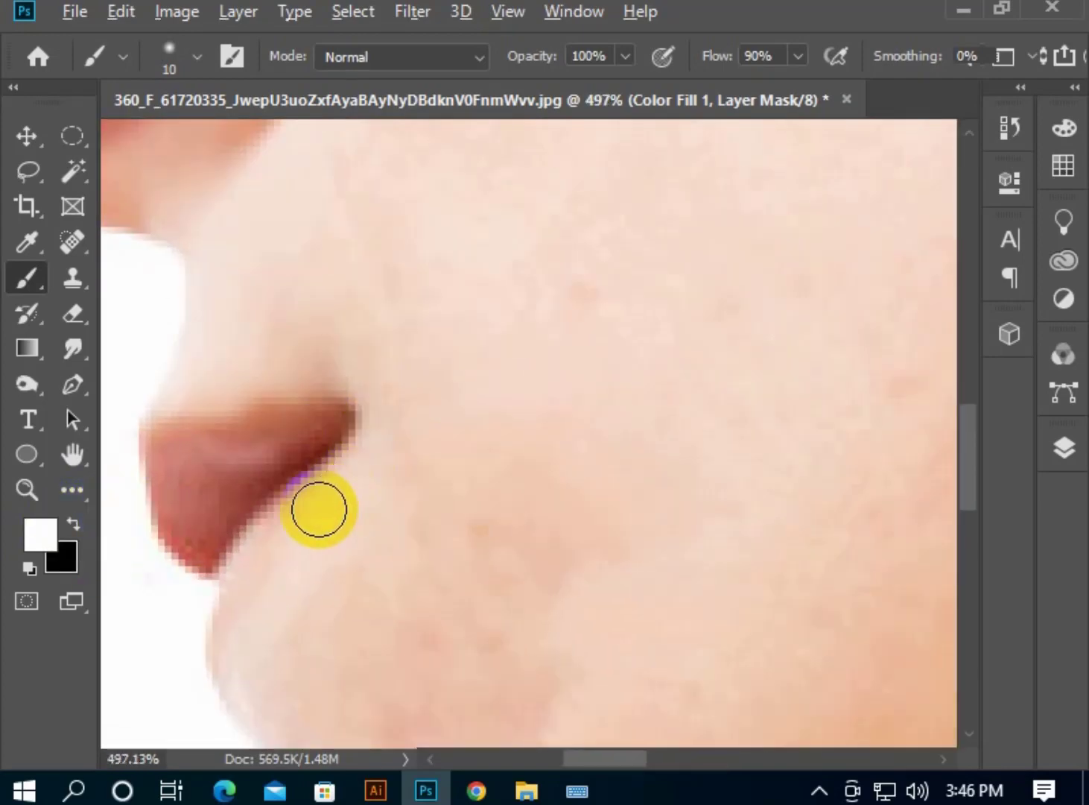
alt+scroll(319, 509, down, 10)
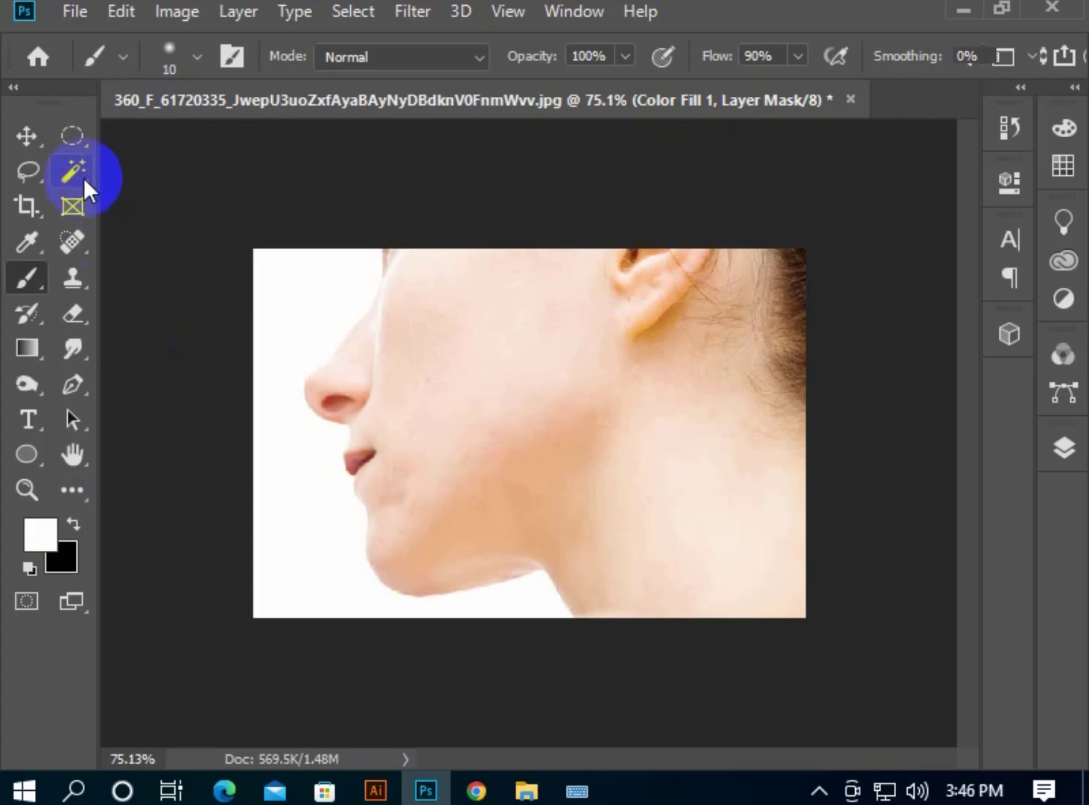
click(16, 137)
- Lower the Color Fill 1 layer's opacity to soften the skin brightening, and deselect the layer
click(323, 187)
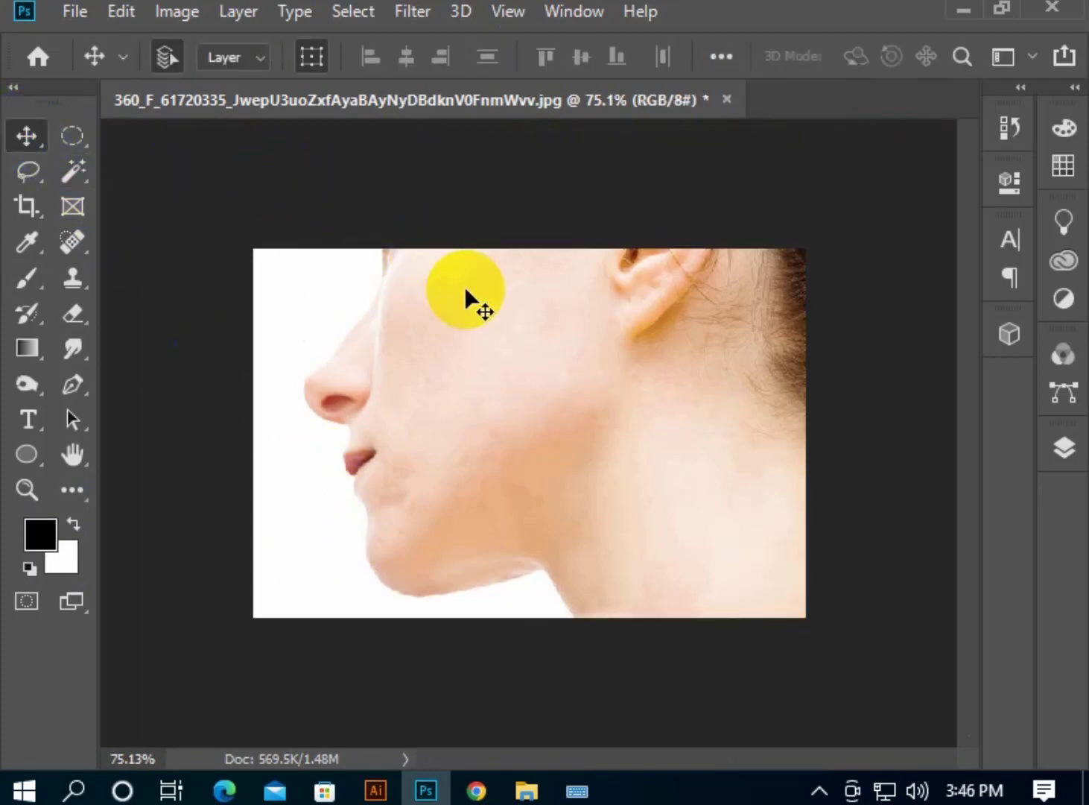
click(522, 355)
click(1064, 450)
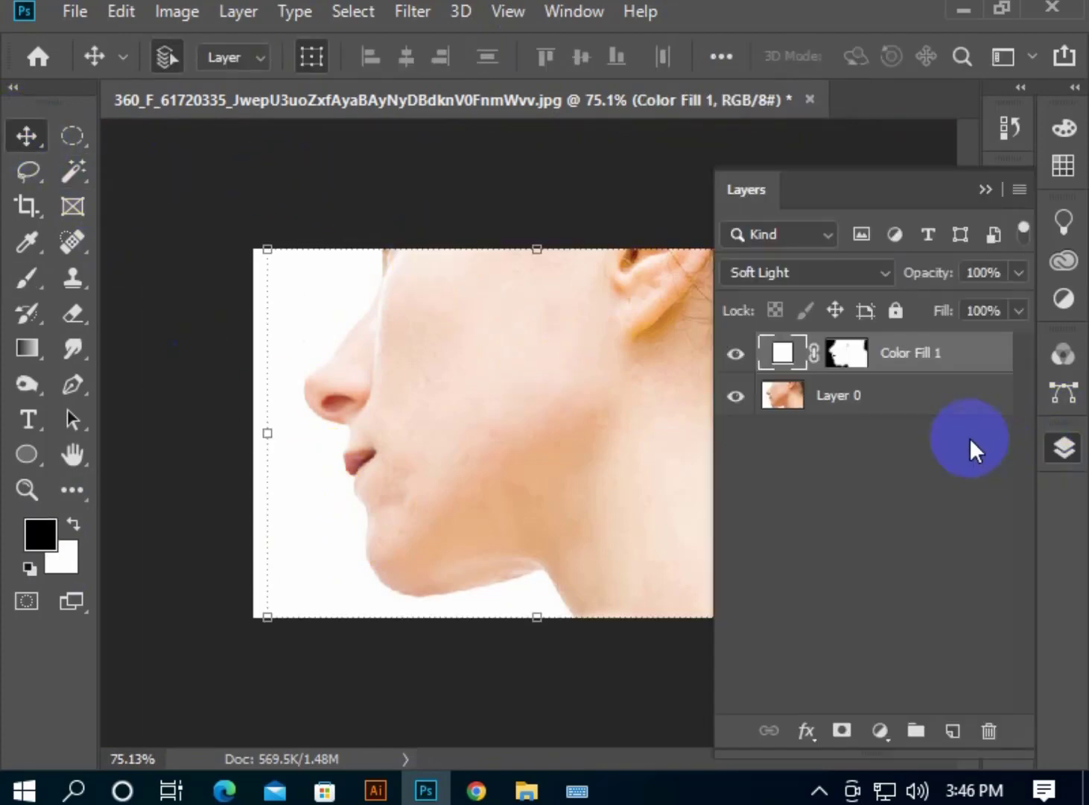
click(1017, 275)
drag(998, 302, 956, 303)
click(927, 461)
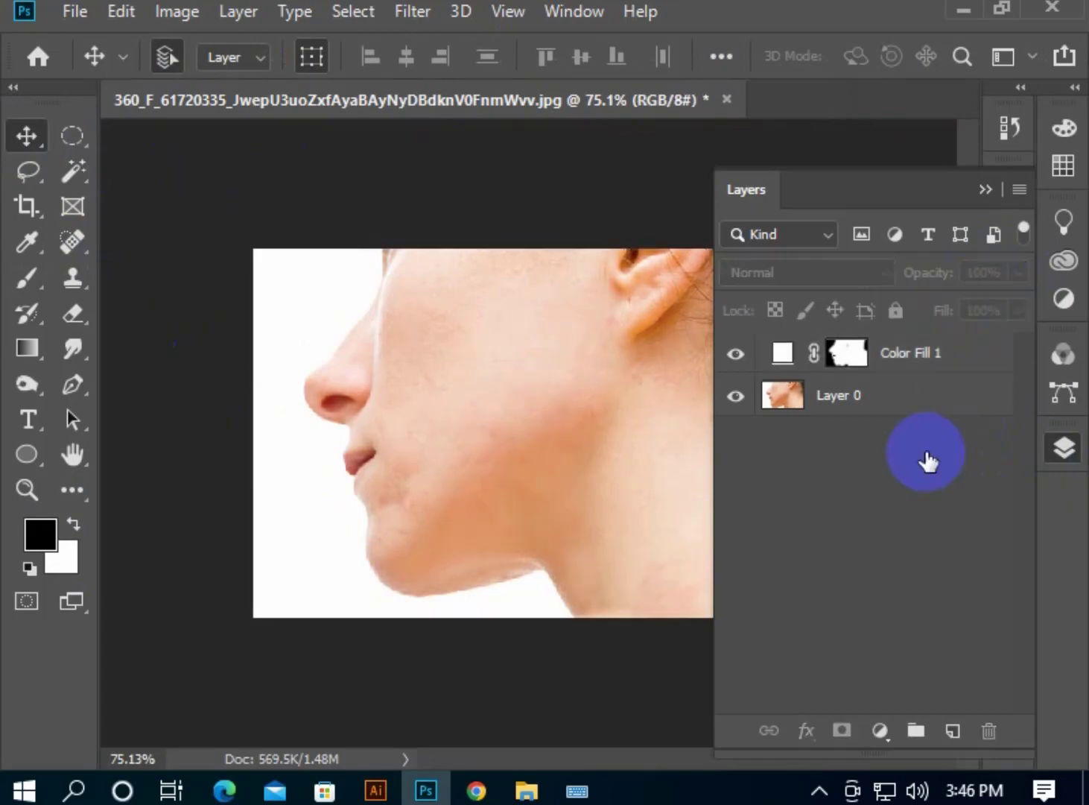
- Hide and show the Color Fill 1 layer to compare the skin, and examine the retouched face beside the original
click(733, 354)
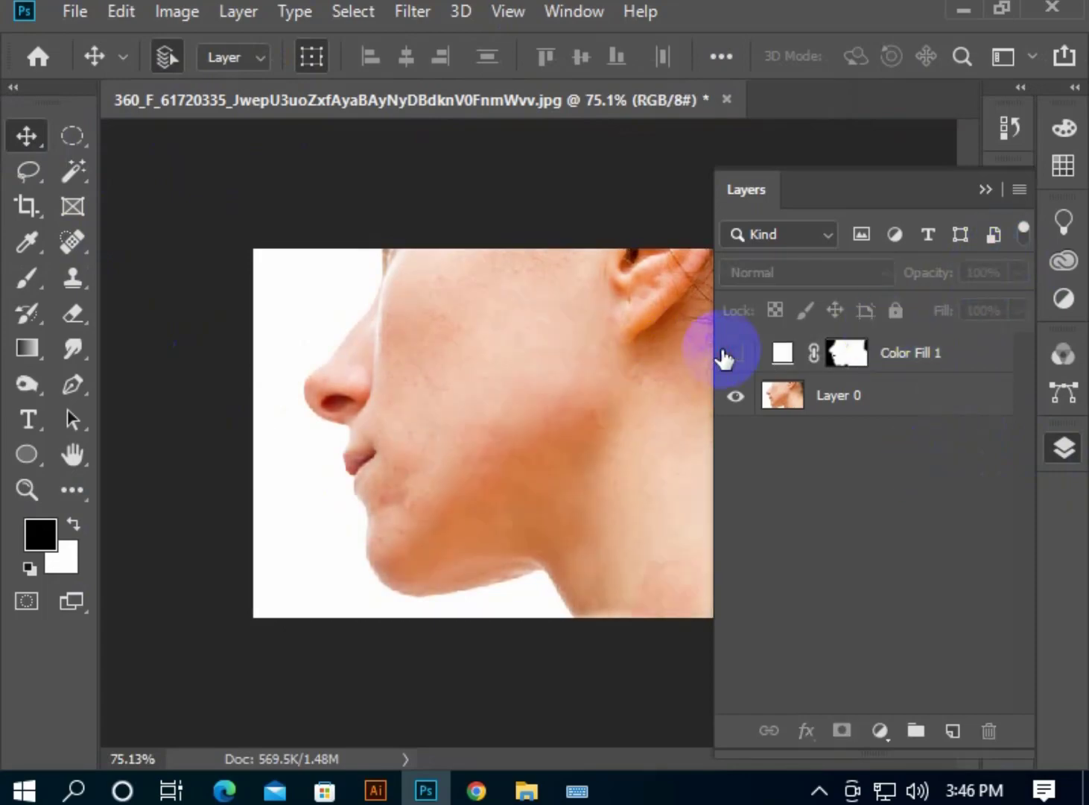
click(733, 354)
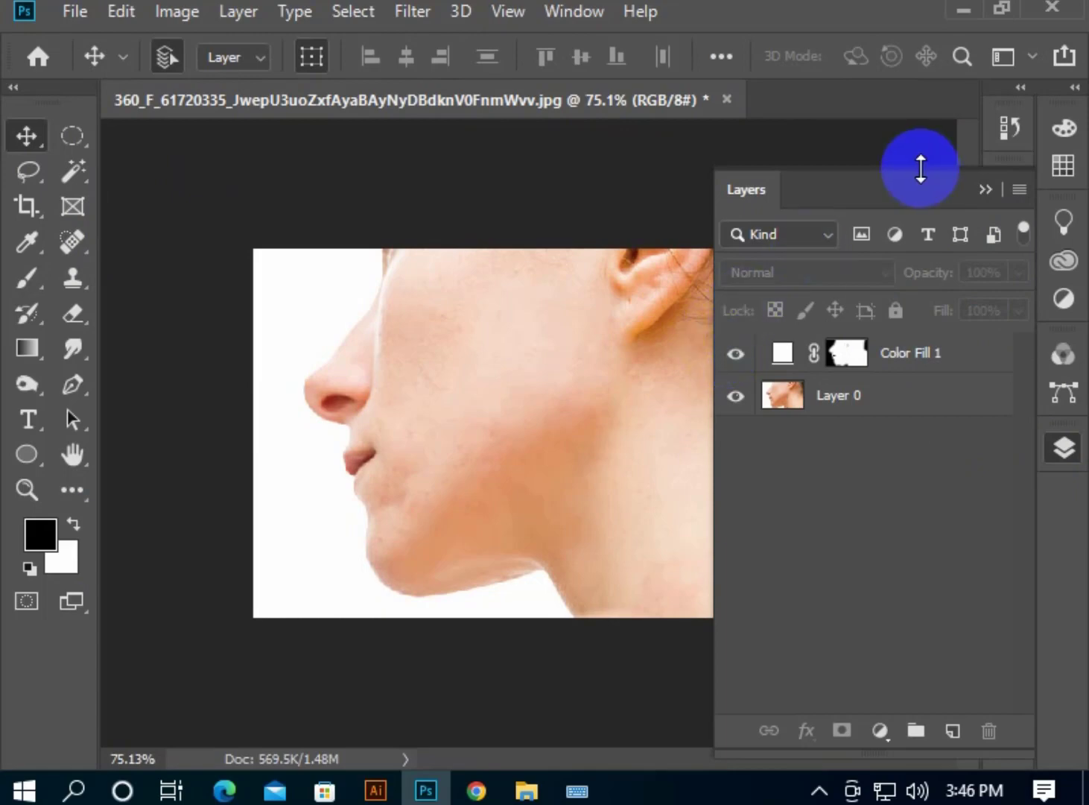
click(989, 187)
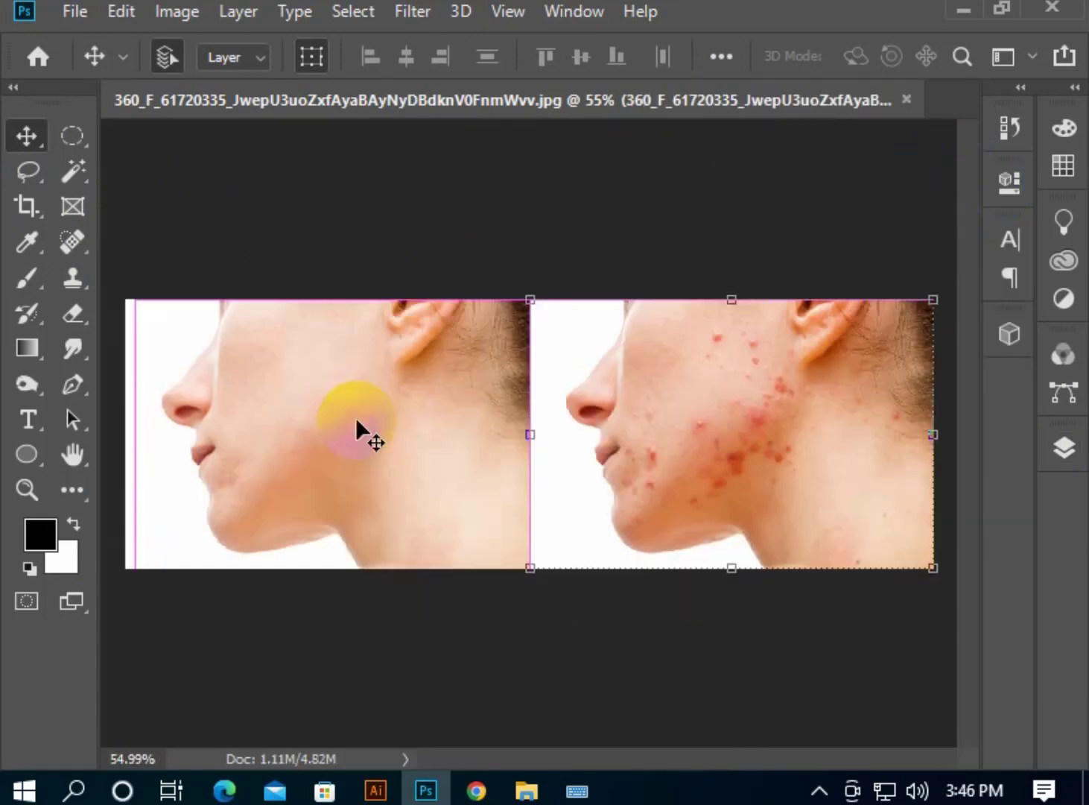
click(369, 493)
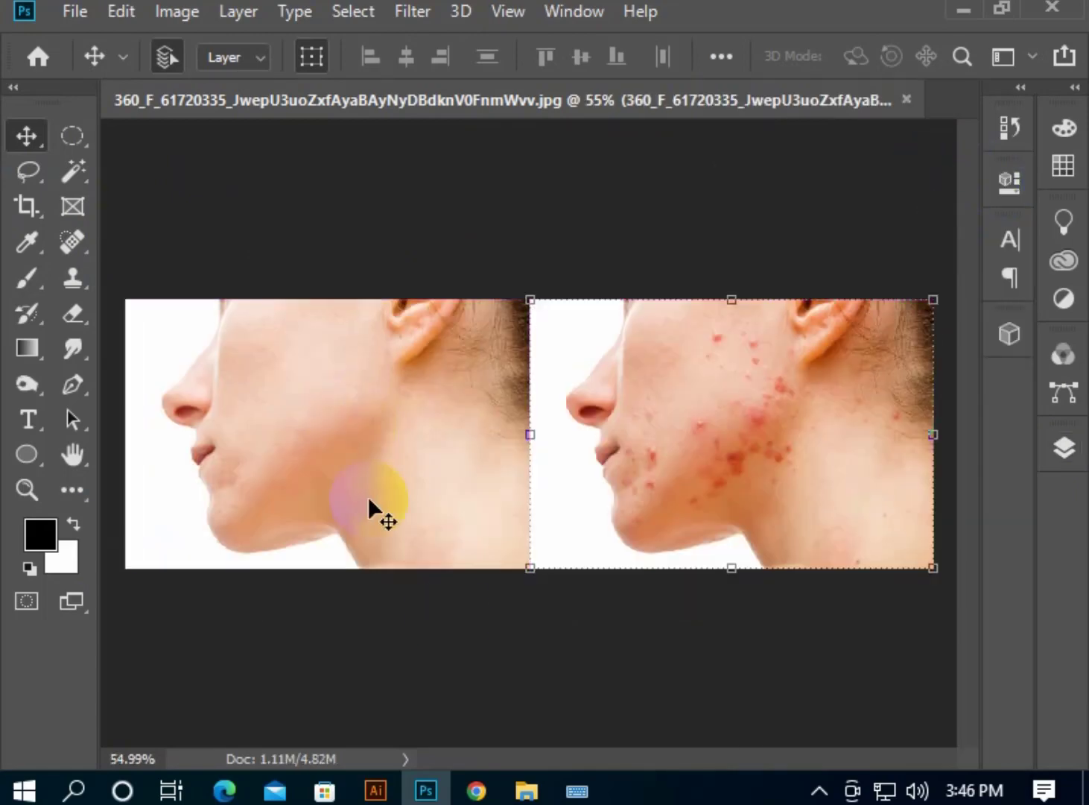